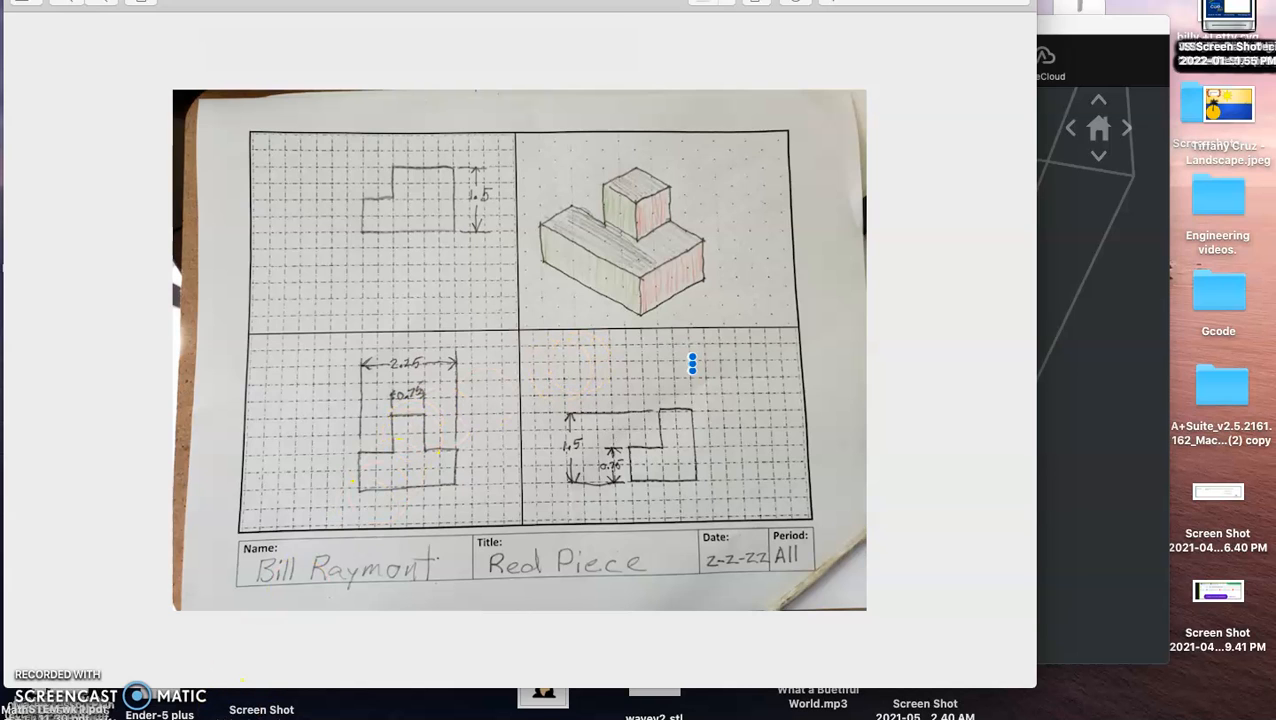
# Step: Switch to Onshape in Chrome and create a new public document named "Red piece"
pyautogui.moveTo(185, 708)
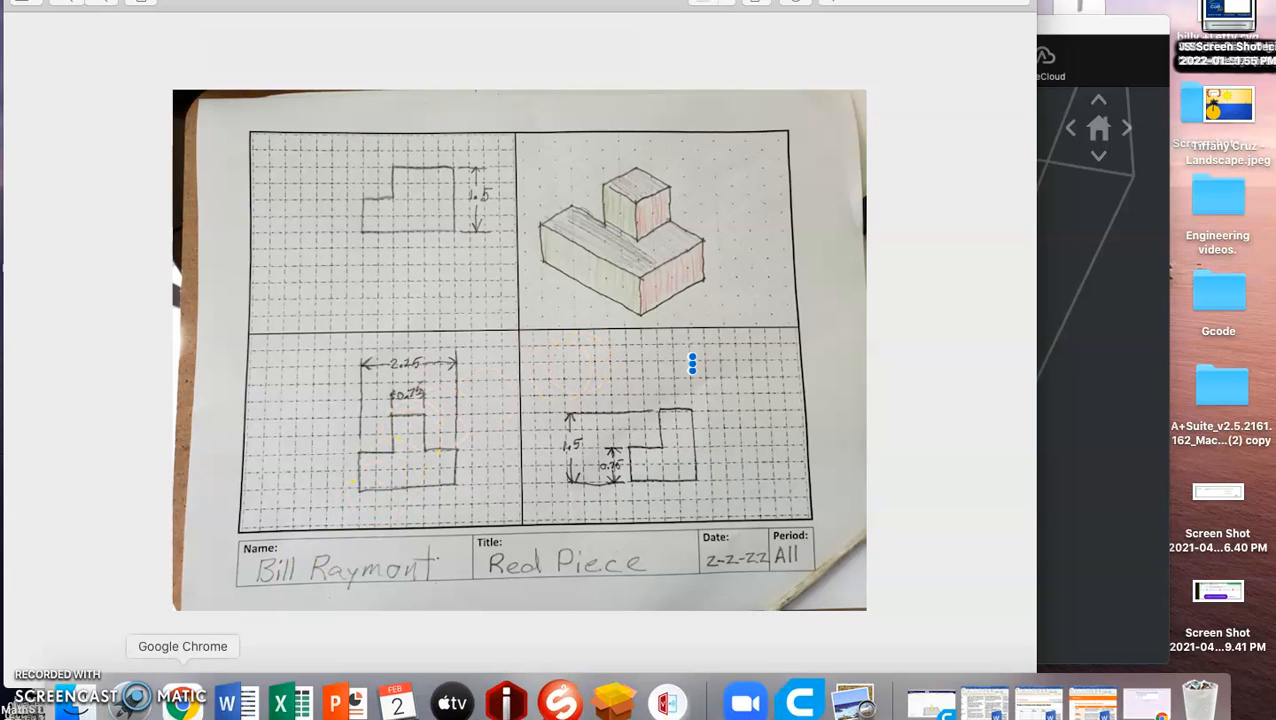
pyautogui.click(185, 708)
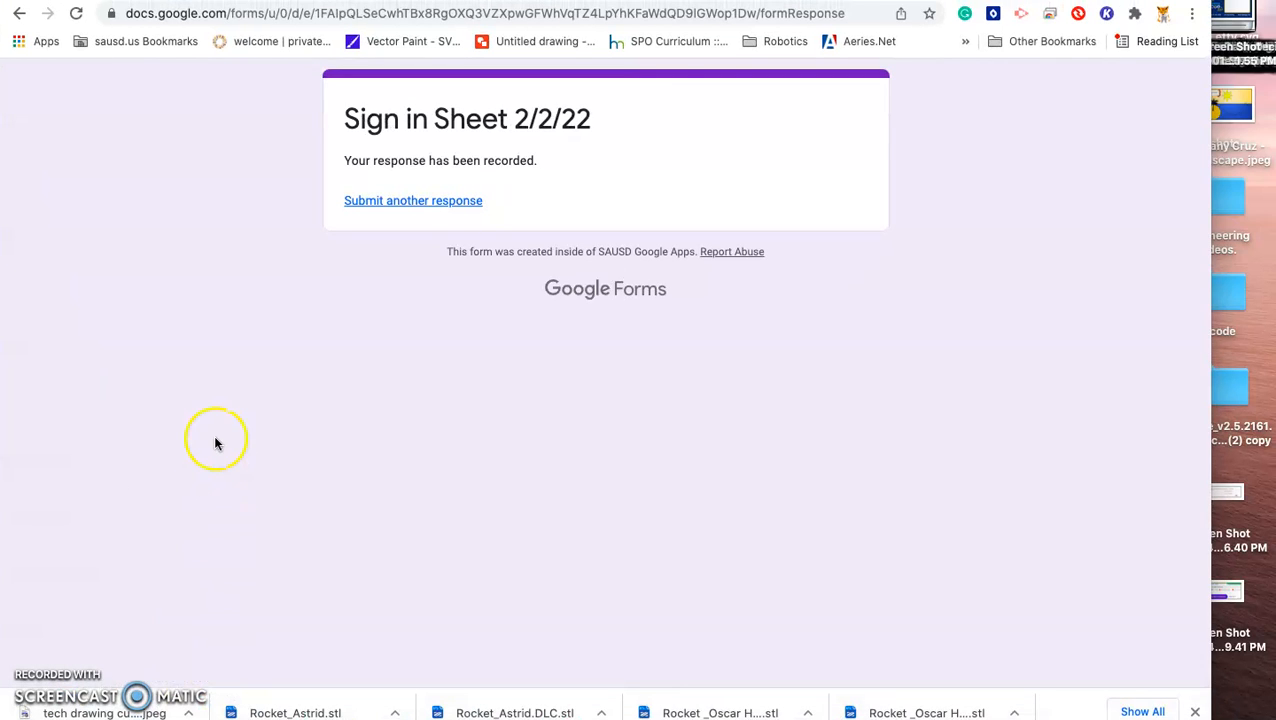
pyautogui.hotkey('ctrl', 'Tab')
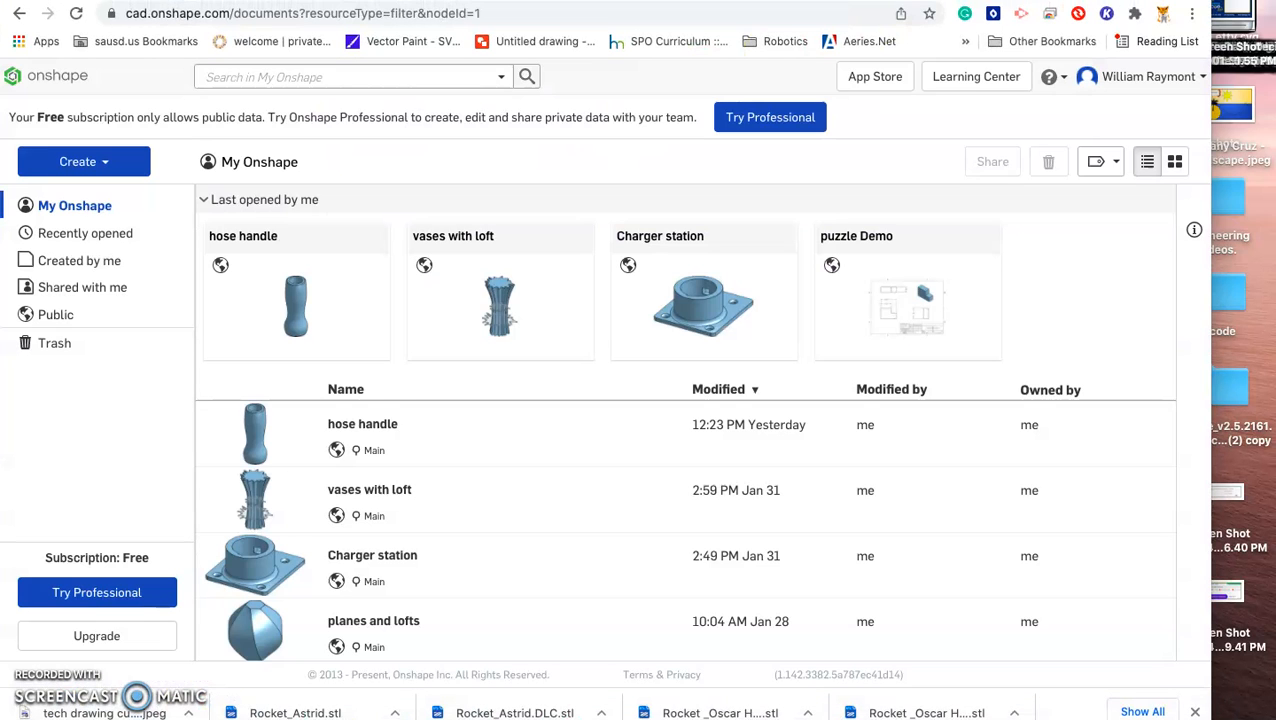
pyautogui.click(77, 163)
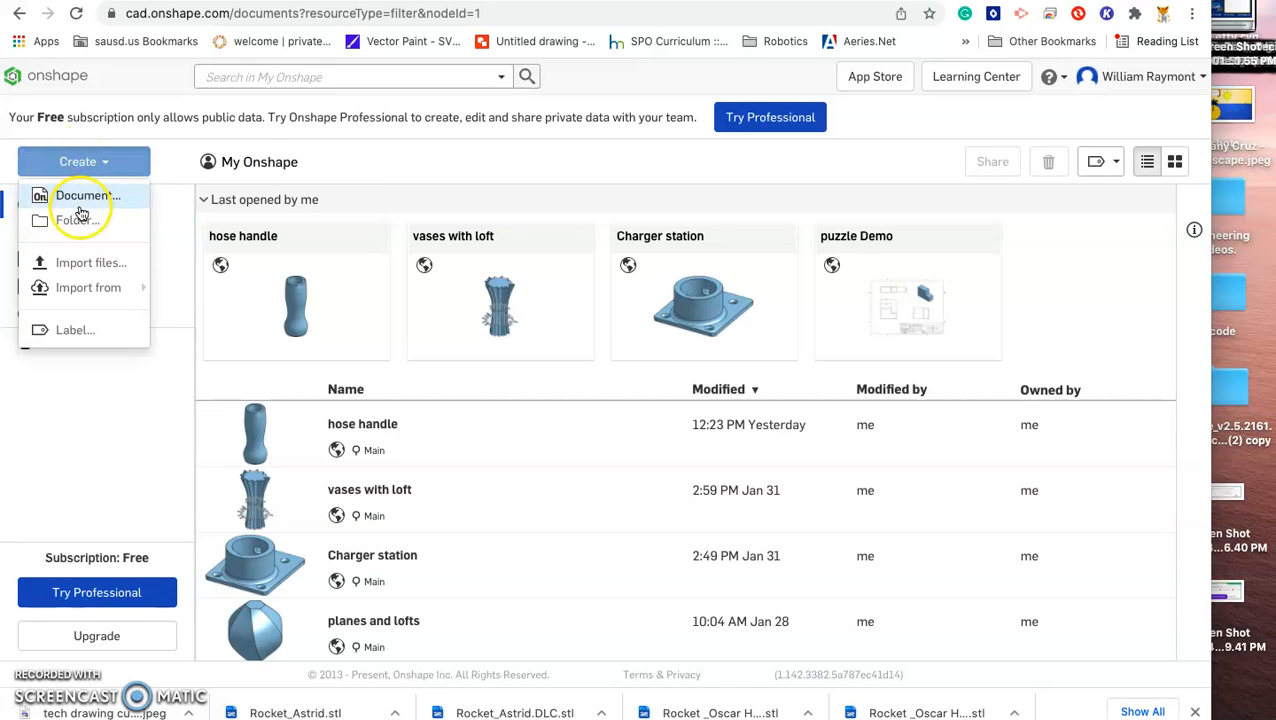
pyautogui.click(80, 196)
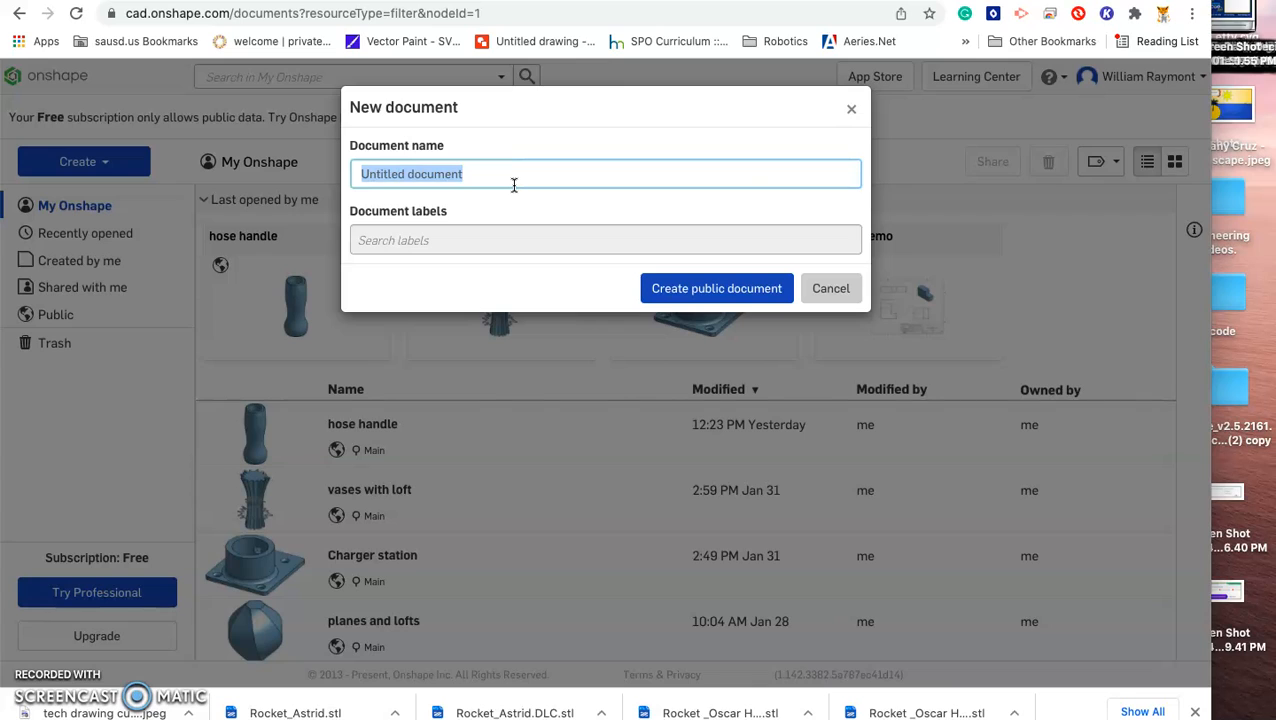
pyautogui.write('Red piece')
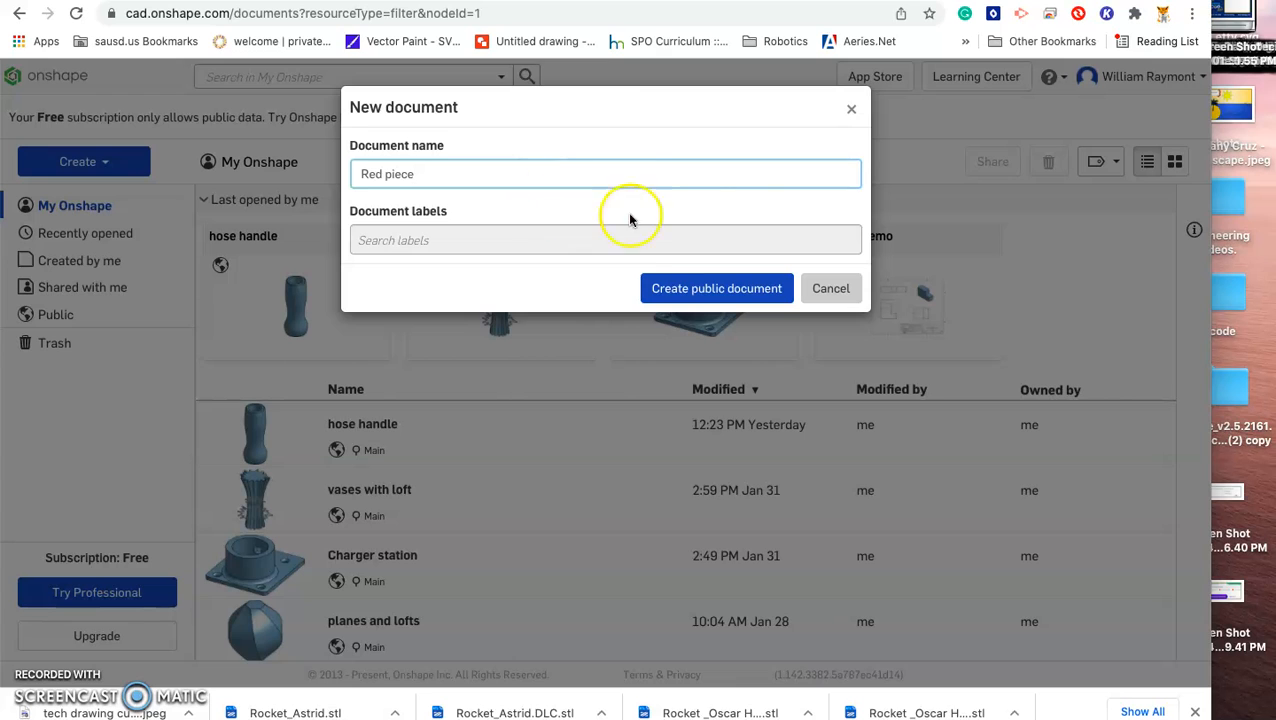
pyautogui.click(684, 290)
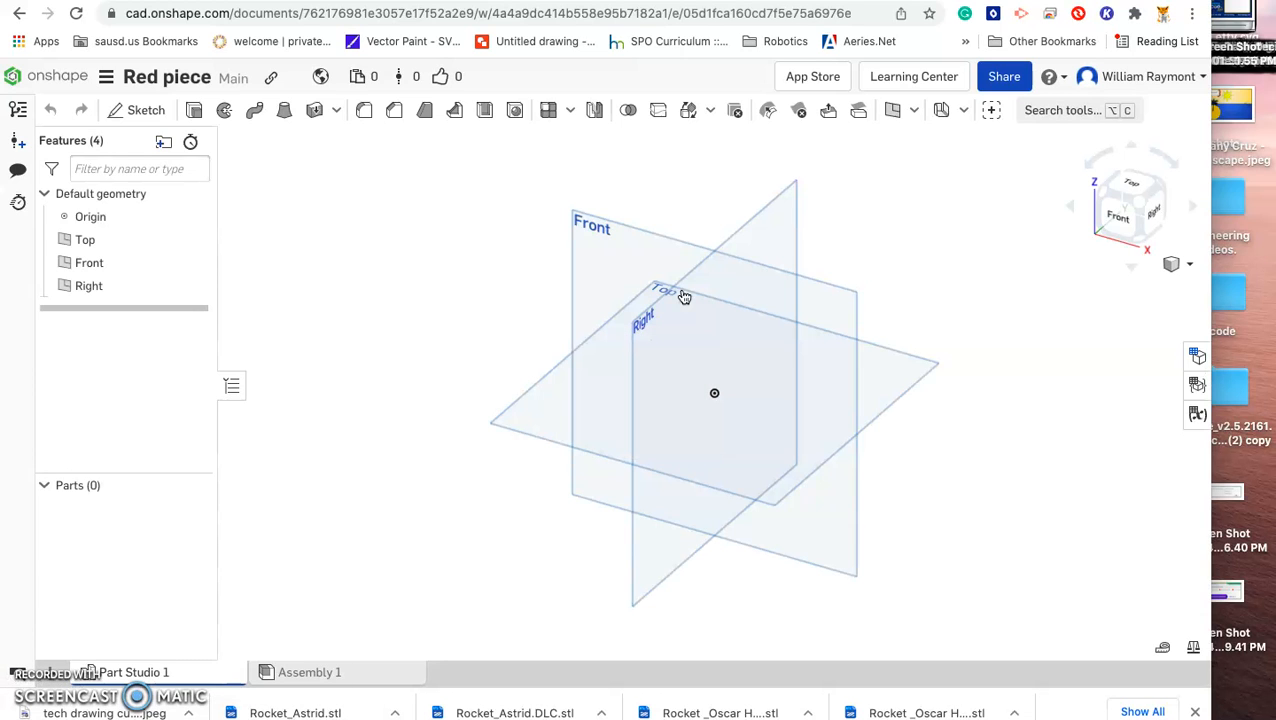
# Step: Start a sketch on the Top plane, viewed straight from above
pyautogui.click(536, 408)
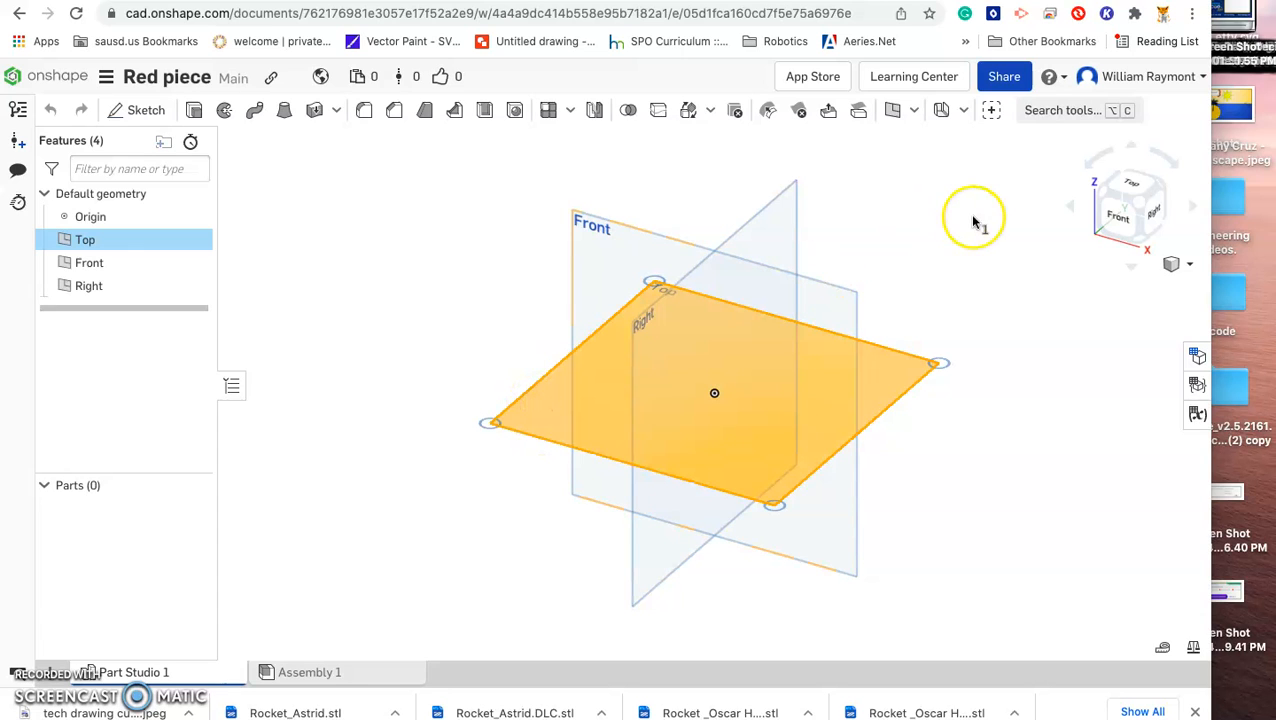
pyautogui.click(1131, 182)
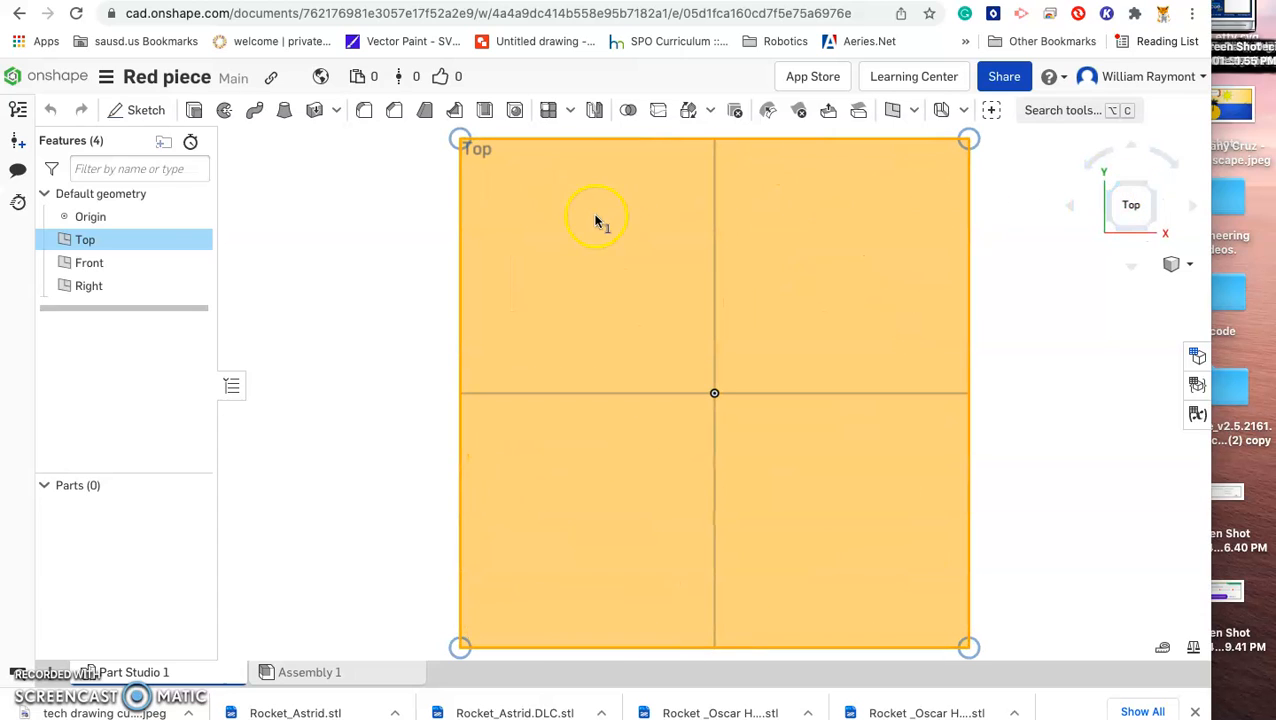
pyautogui.click(144, 110)
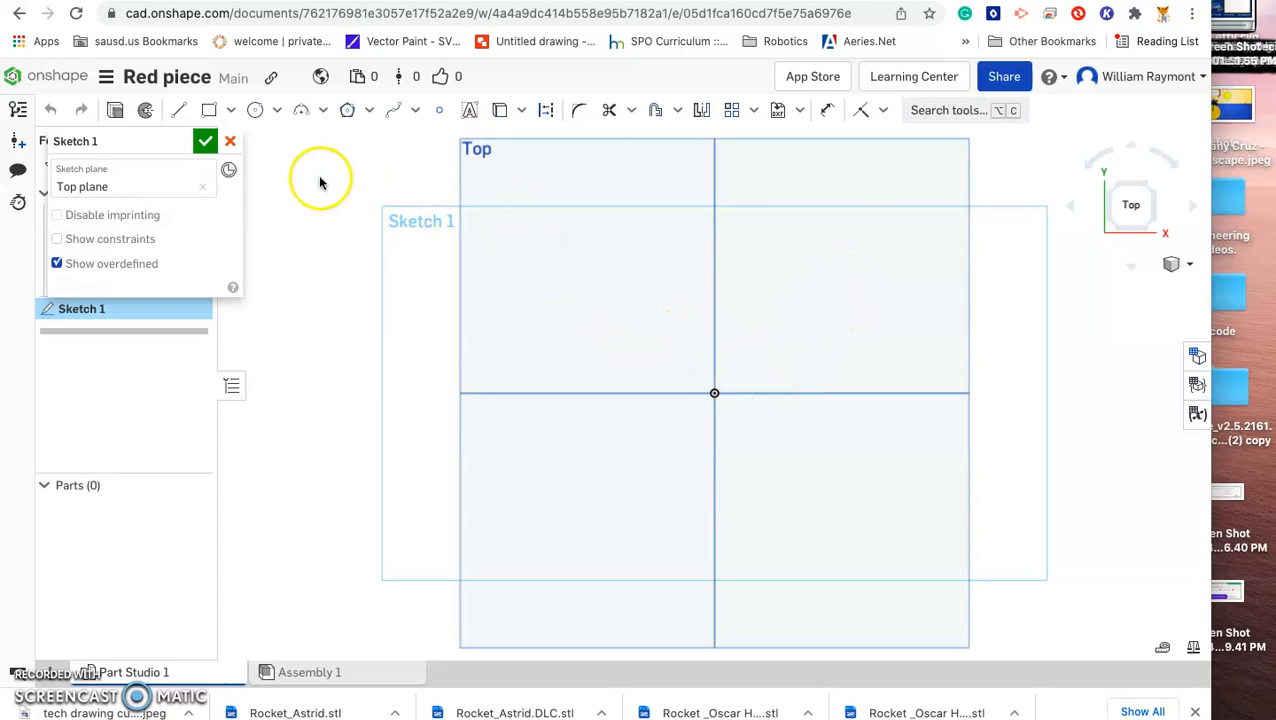
# Step: Draw a corner rectangle from the origin up and to the left, 2.25 in wide and 1.5 in high, and move its dimensions outside the outline
pyautogui.click(229, 112)
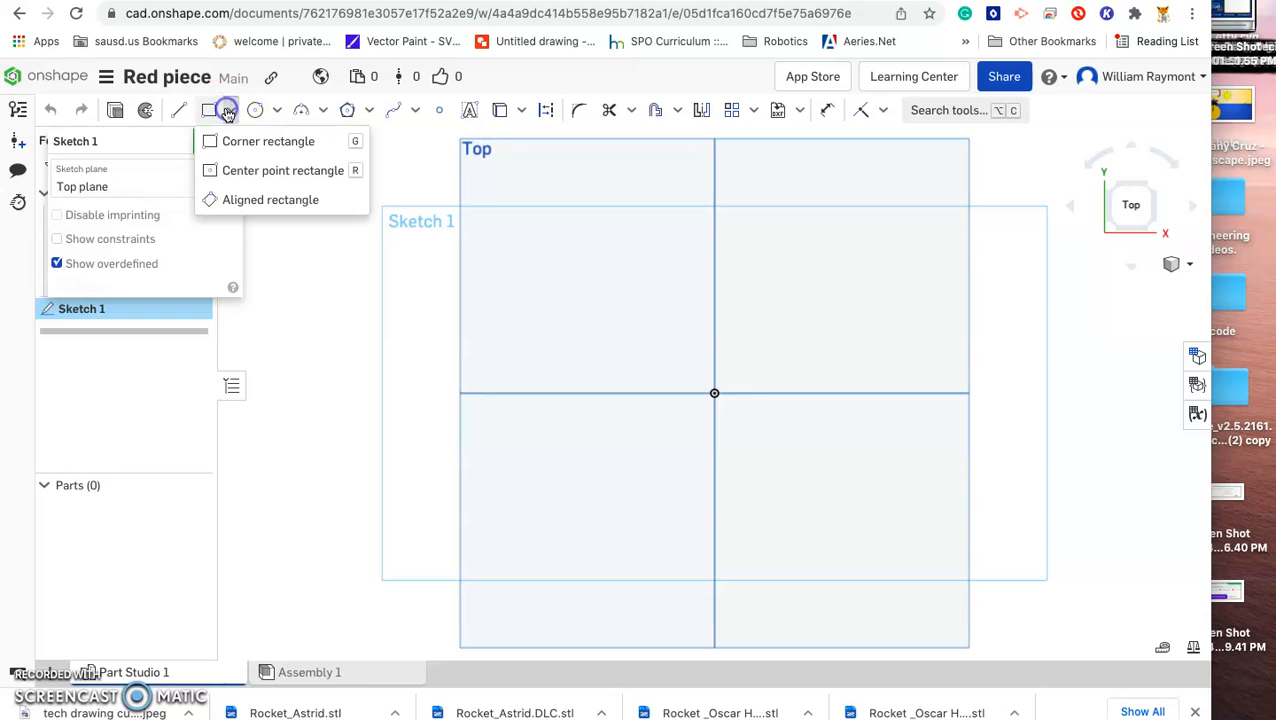
pyautogui.click(713, 392)
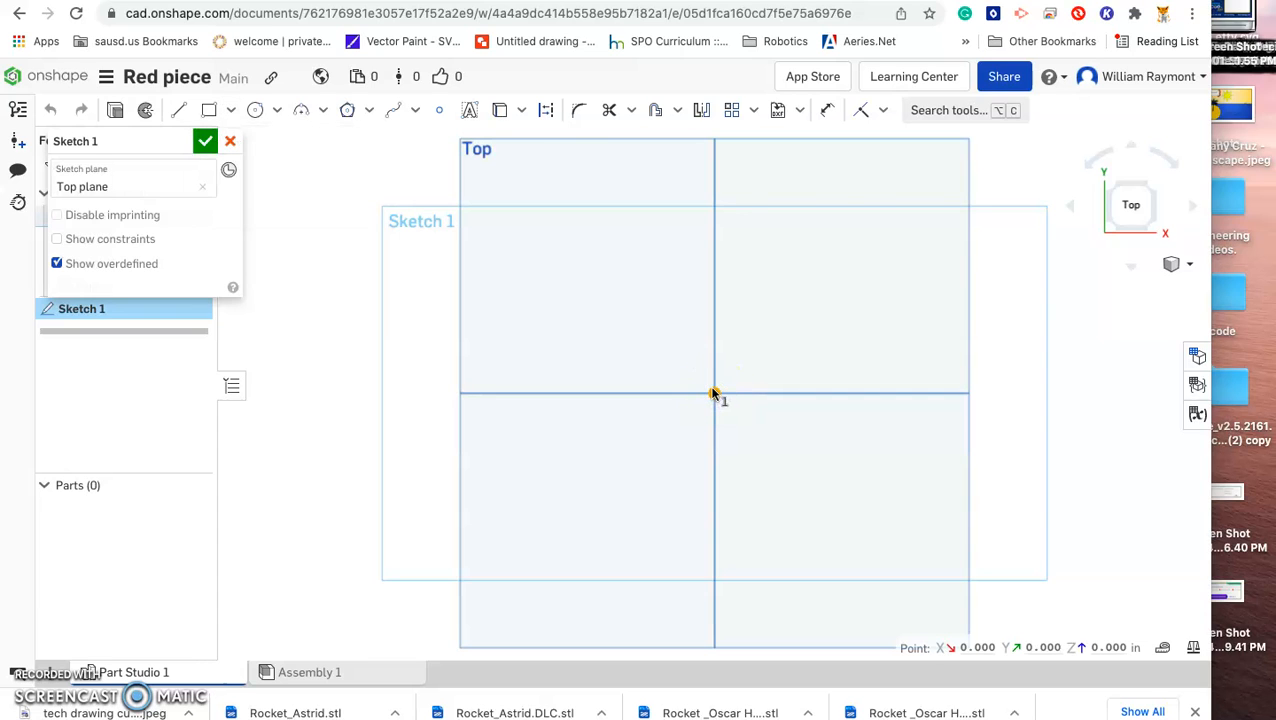
pyautogui.click(217, 112)
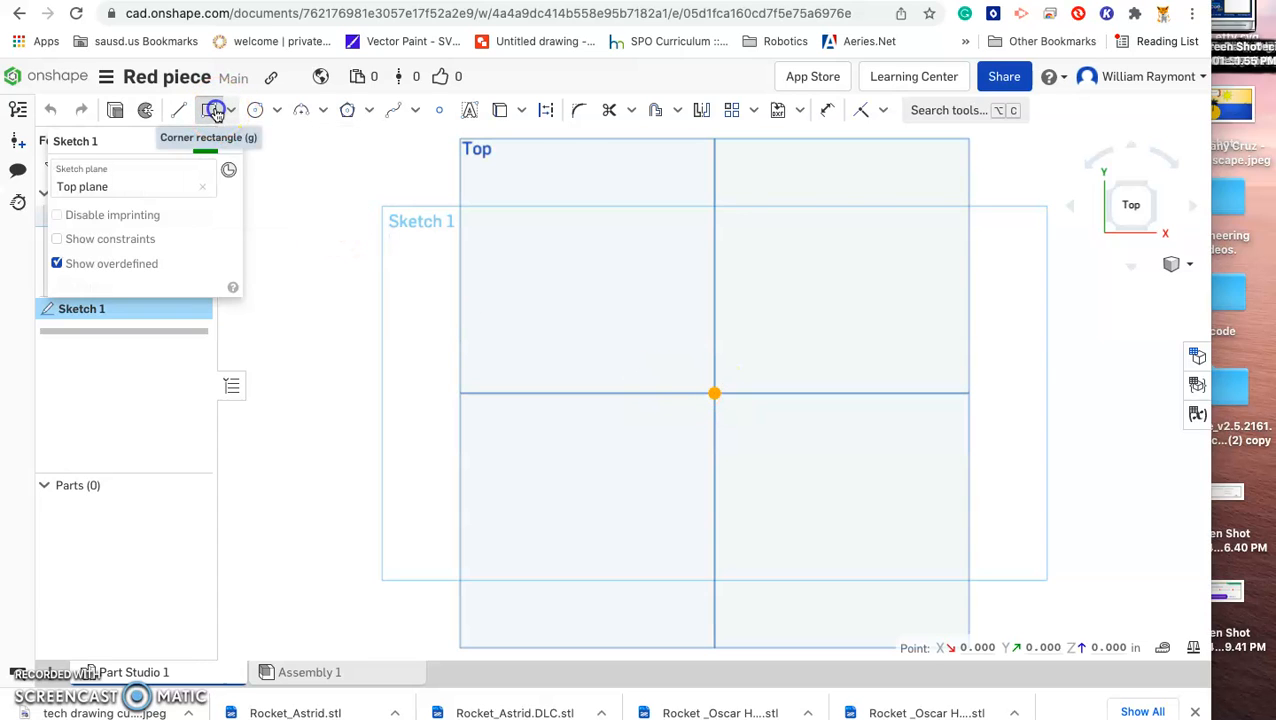
pyautogui.click(713, 392)
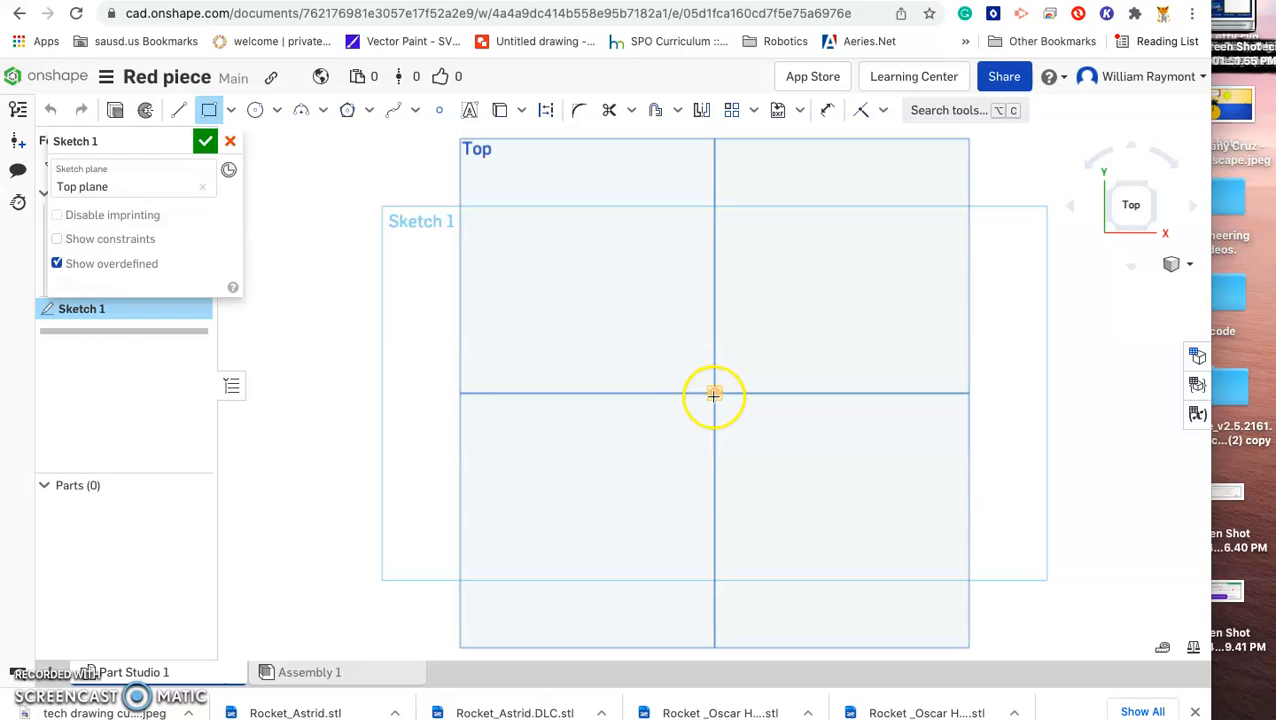
pyautogui.moveTo(577, 333); pyautogui.dragTo(541, 281)
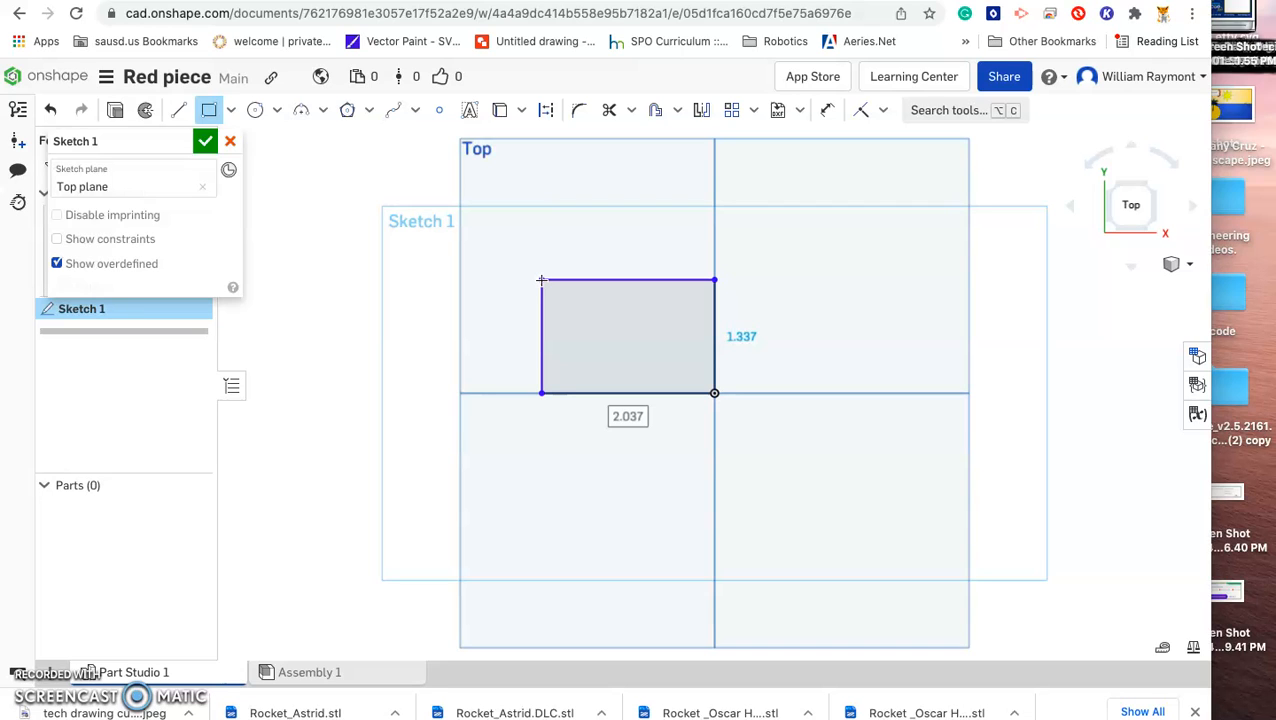
pyautogui.write('2.25')
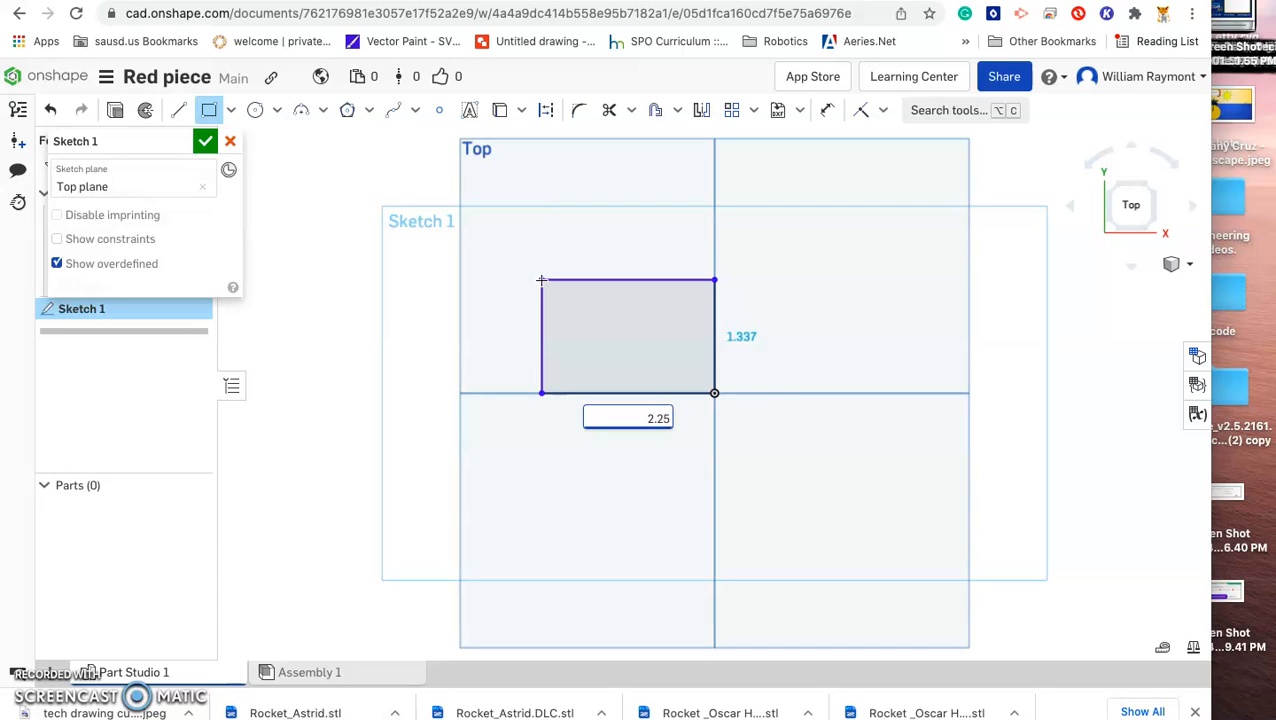
pyautogui.press('Return')
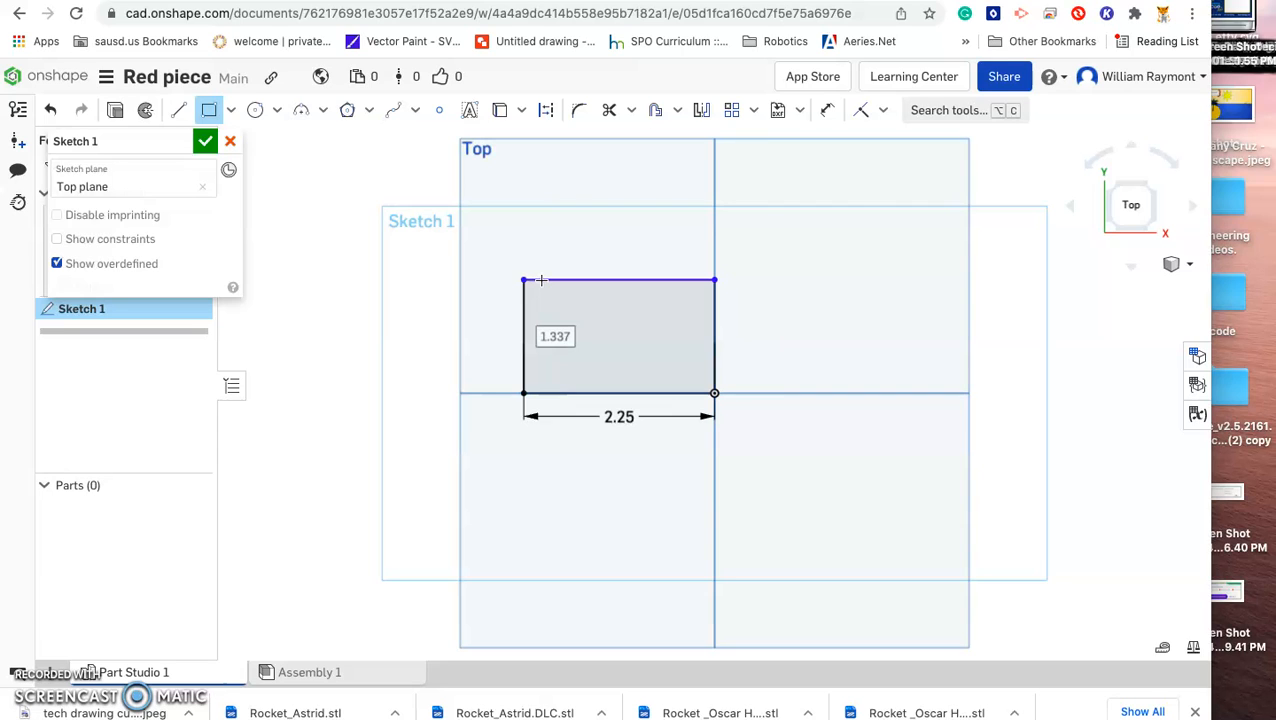
pyautogui.write('1')
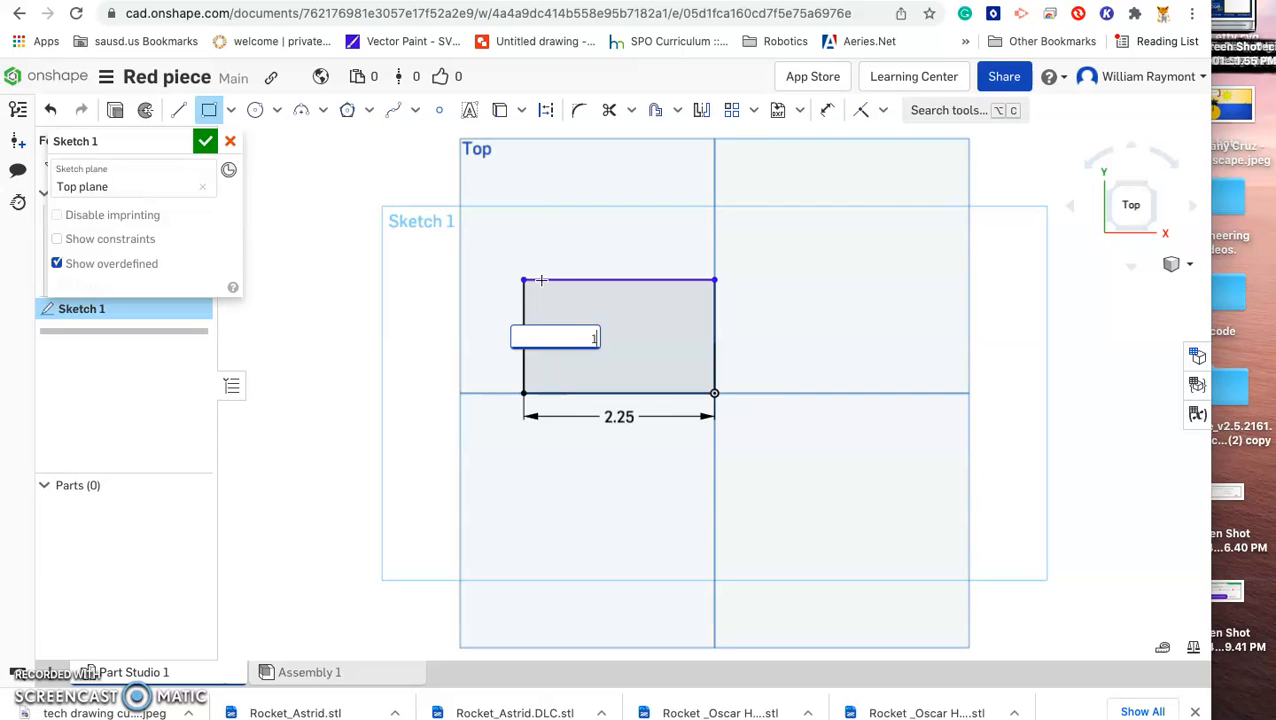
pyautogui.write('.5')
pyautogui.press('Return')
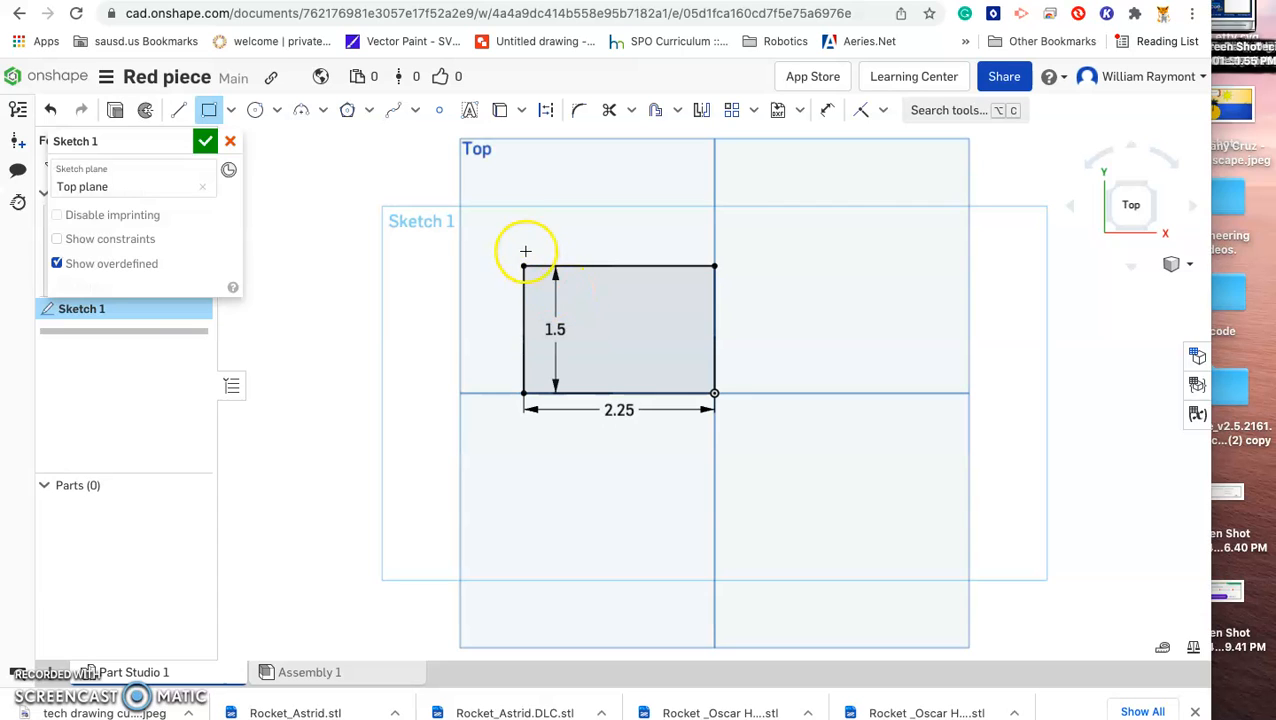
pyautogui.press('Escape')
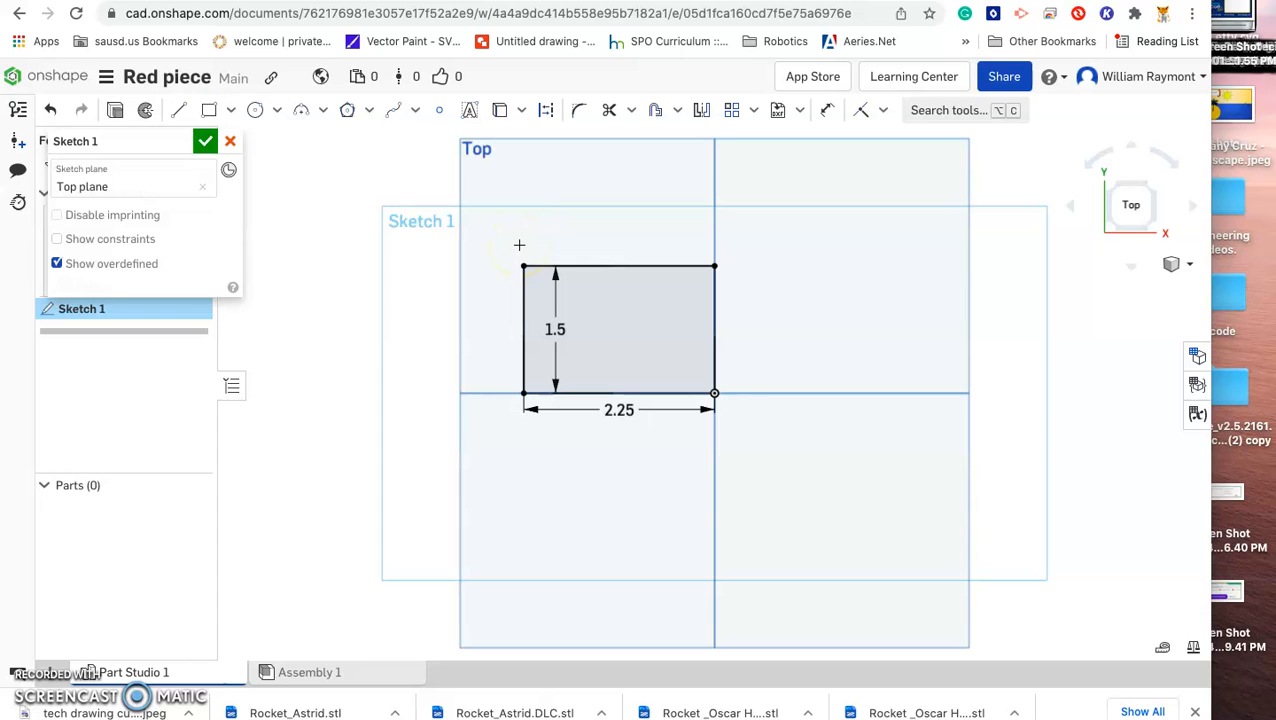
pyautogui.moveTo(558, 330); pyautogui.dragTo(457, 334)
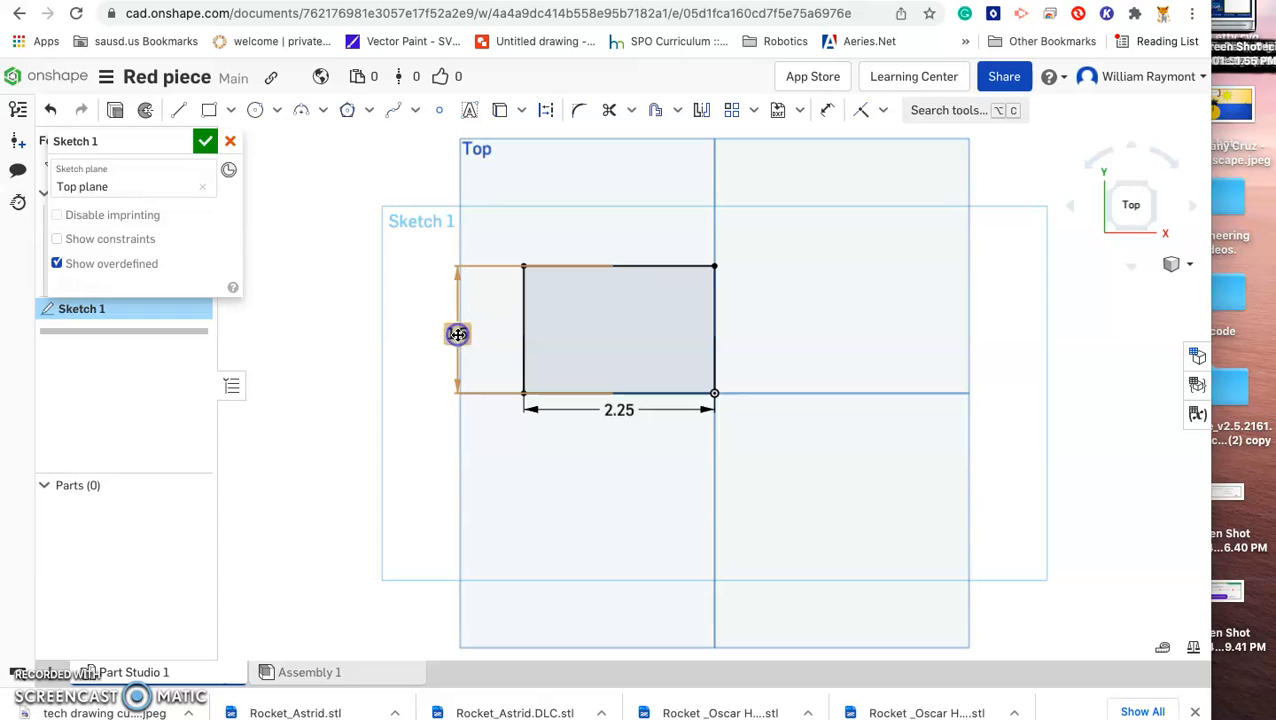
pyautogui.moveTo(615, 410); pyautogui.dragTo(624, 461)
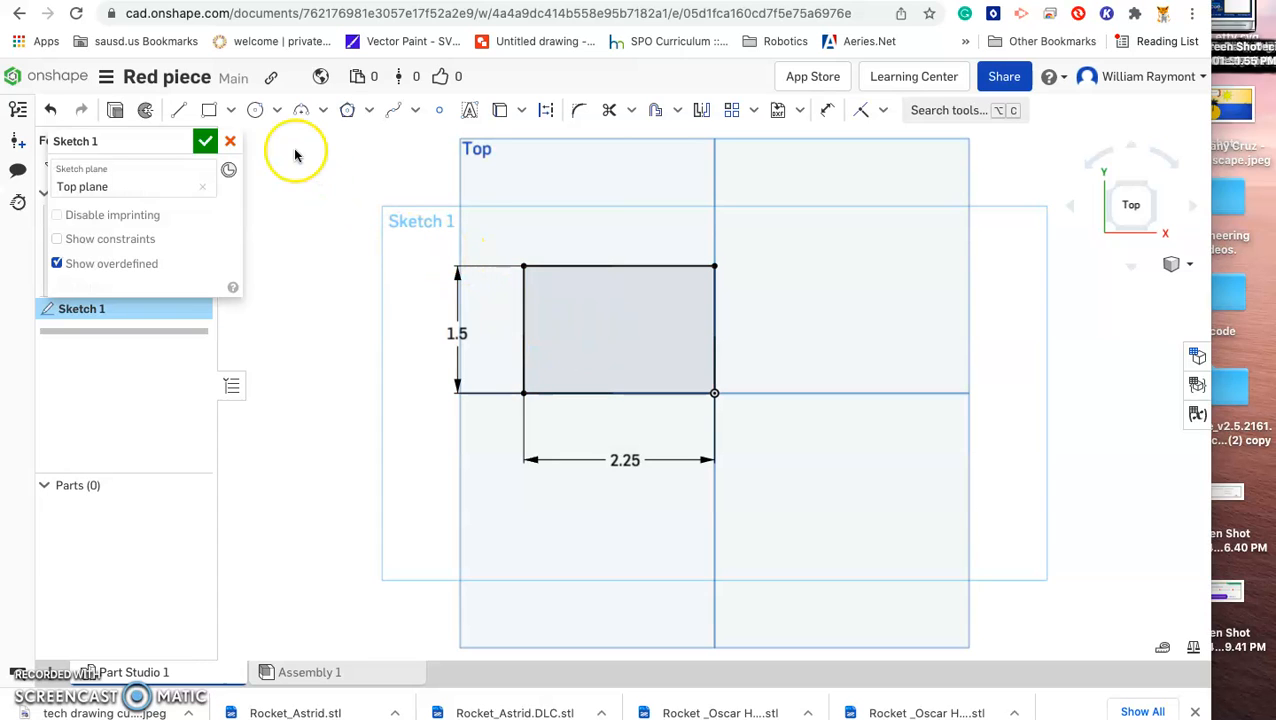
# Step: Draw a 0.75 by 0.75 in corner rectangle inside the large rectangle, starting from its upper-left corner
pyautogui.click(209, 112)
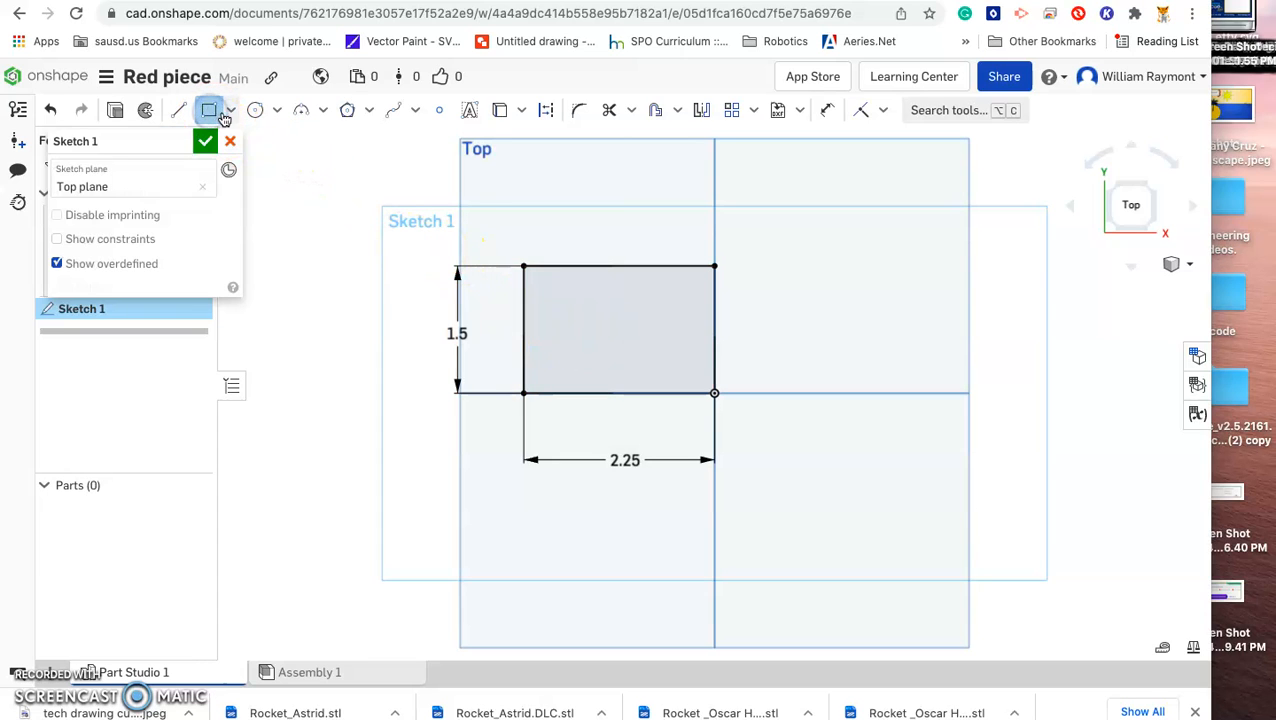
pyautogui.click(520, 266)
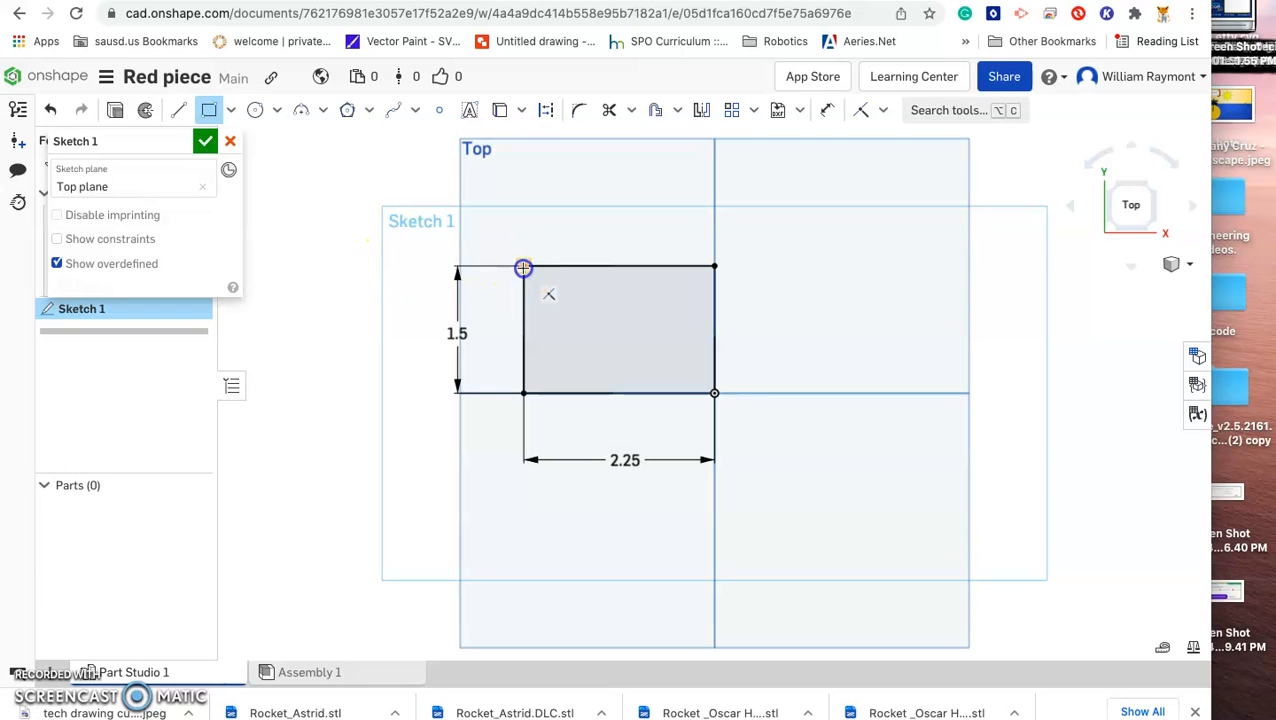
pyautogui.moveTo(523, 268); pyautogui.dragTo(585, 320)
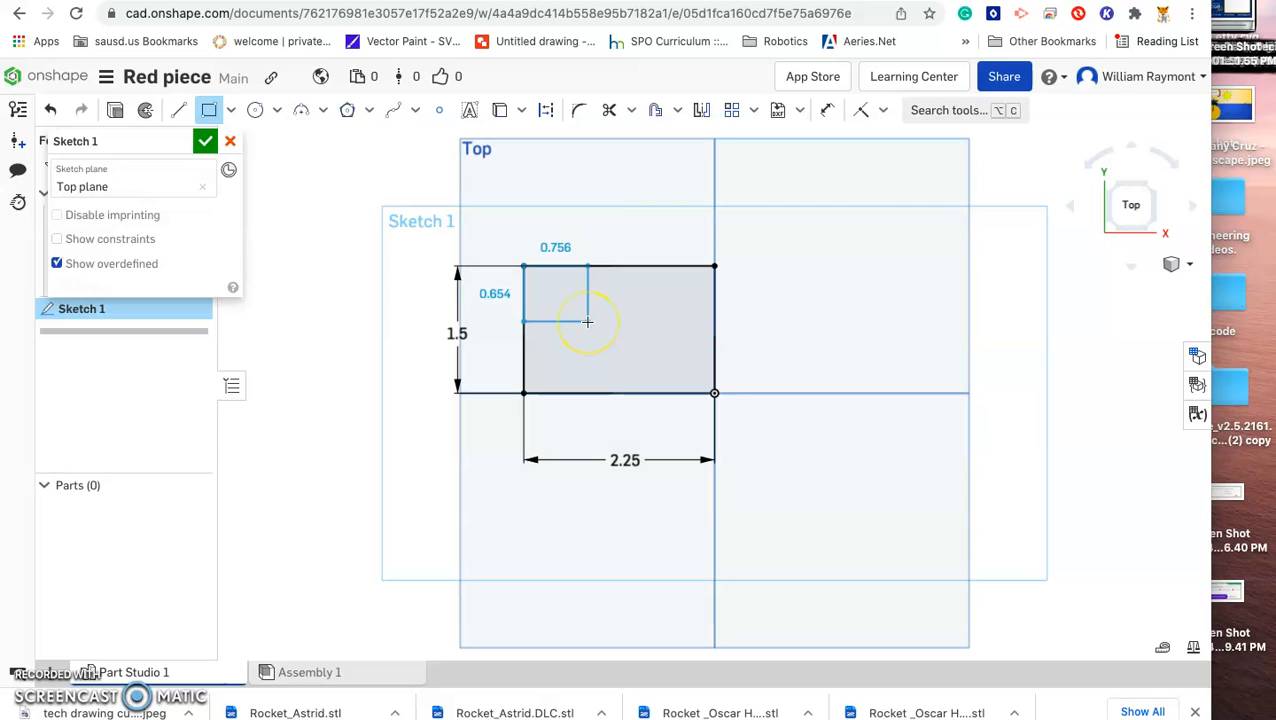
pyautogui.moveTo(588, 320); pyautogui.dragTo(587, 320)
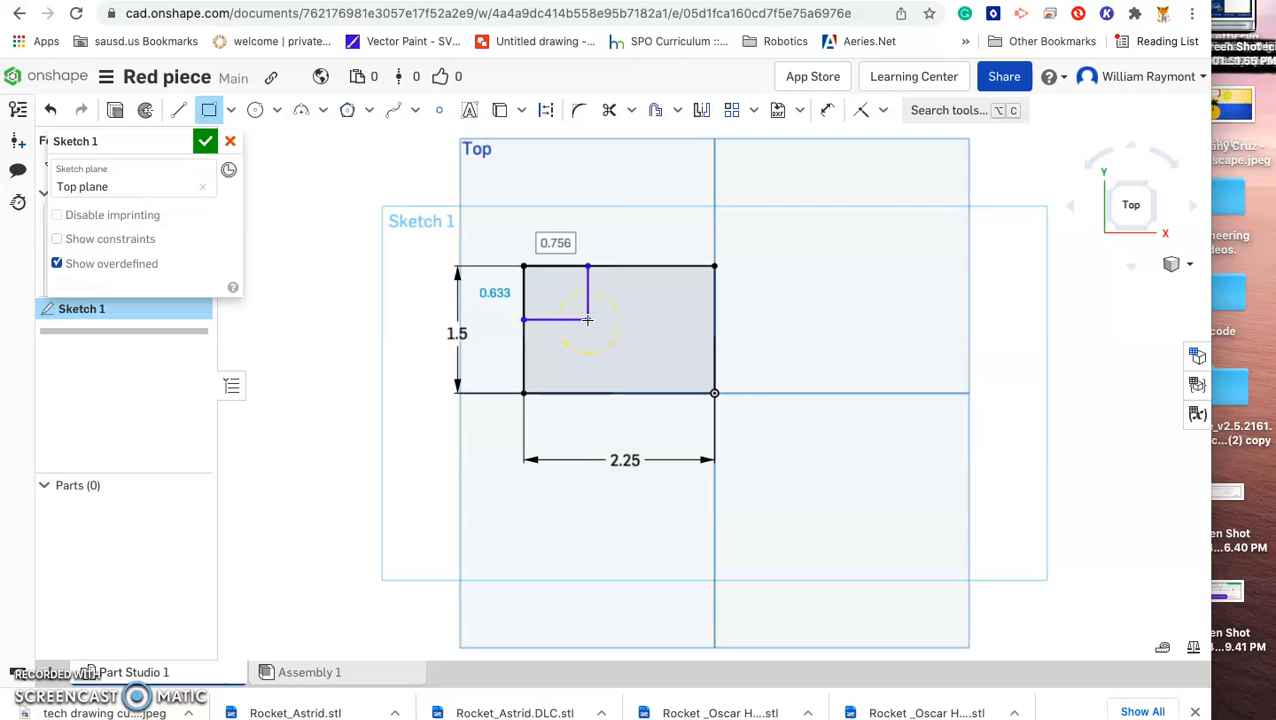
pyautogui.write('0.75')
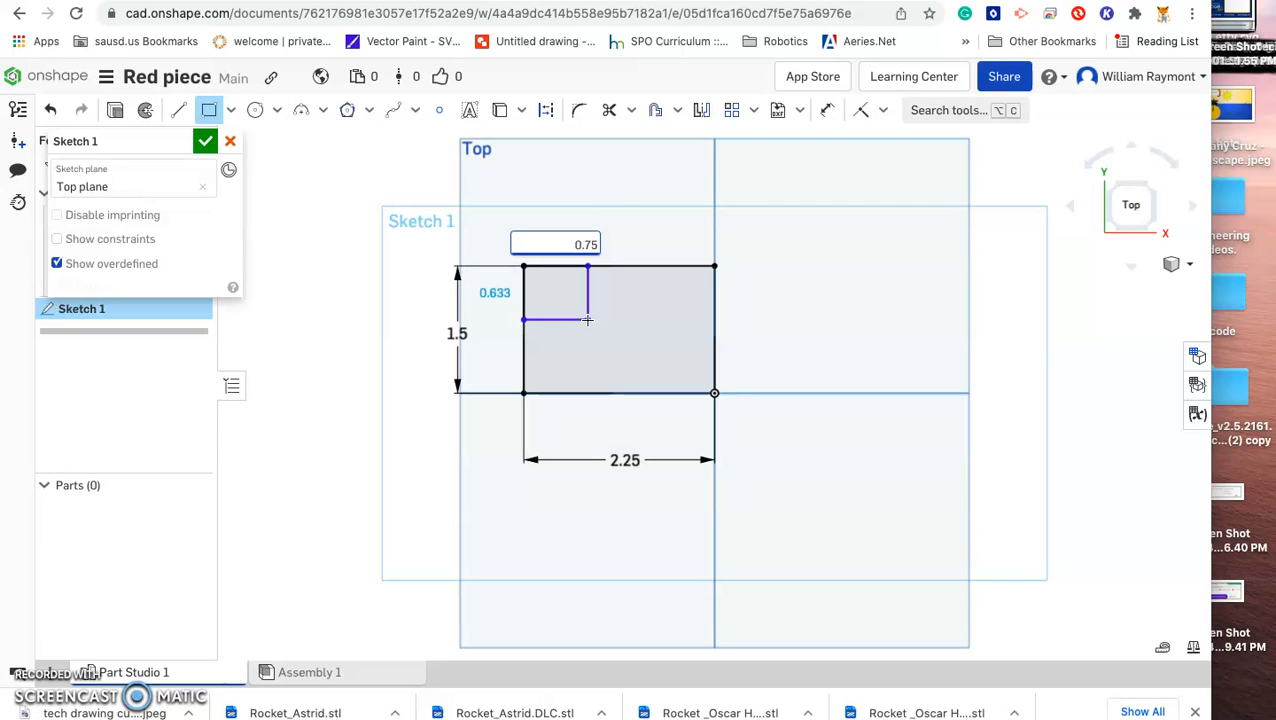
pyautogui.press('Tab')
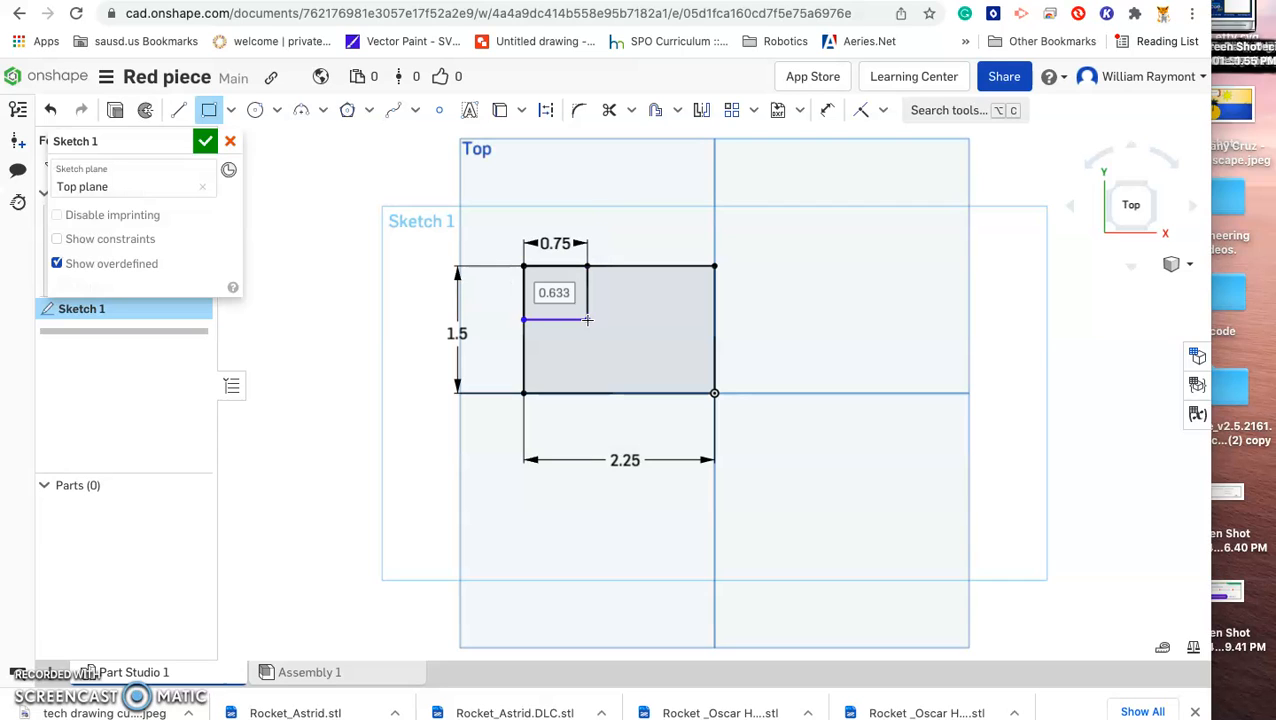
pyautogui.write('0.7')
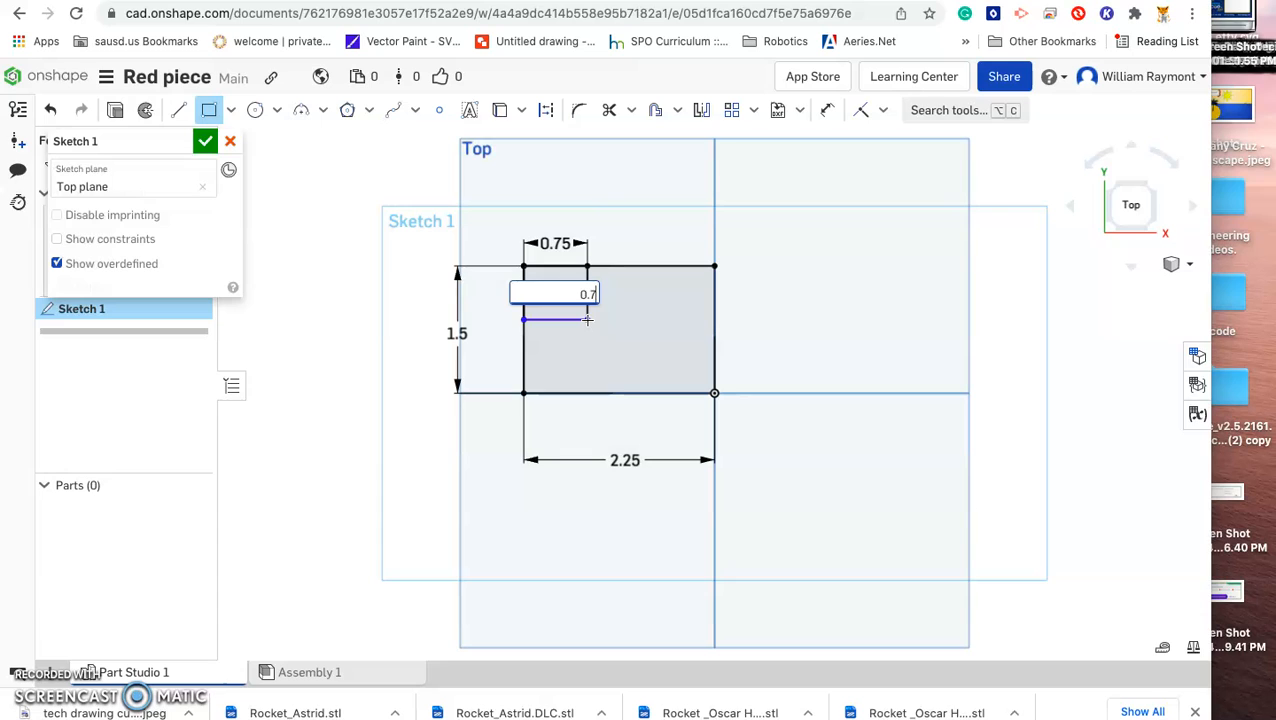
pyautogui.press('Return')
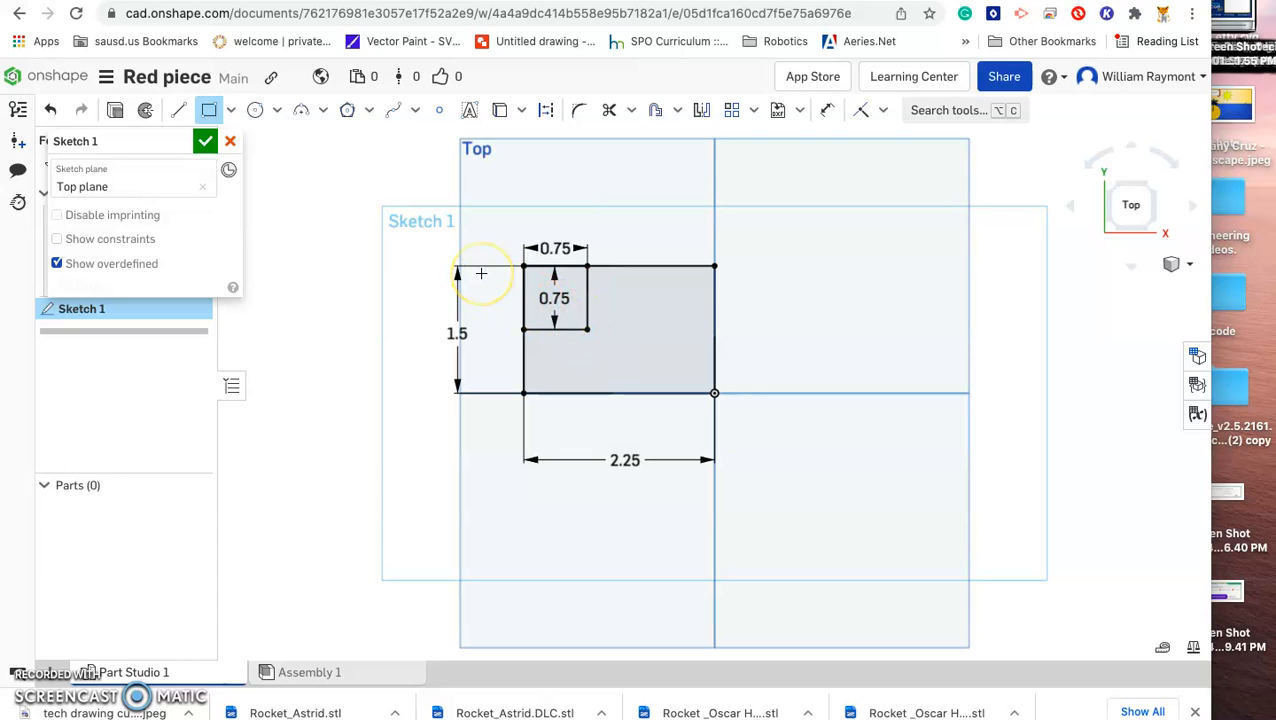
pyautogui.press('Escape')
# Step: Move the small square's width dimension below the profile and its height dimension to the left of it
pyautogui.moveTo(558, 302); pyautogui.dragTo(559, 421)
pyautogui.click(530, 268)
pyautogui.click(665, 432)
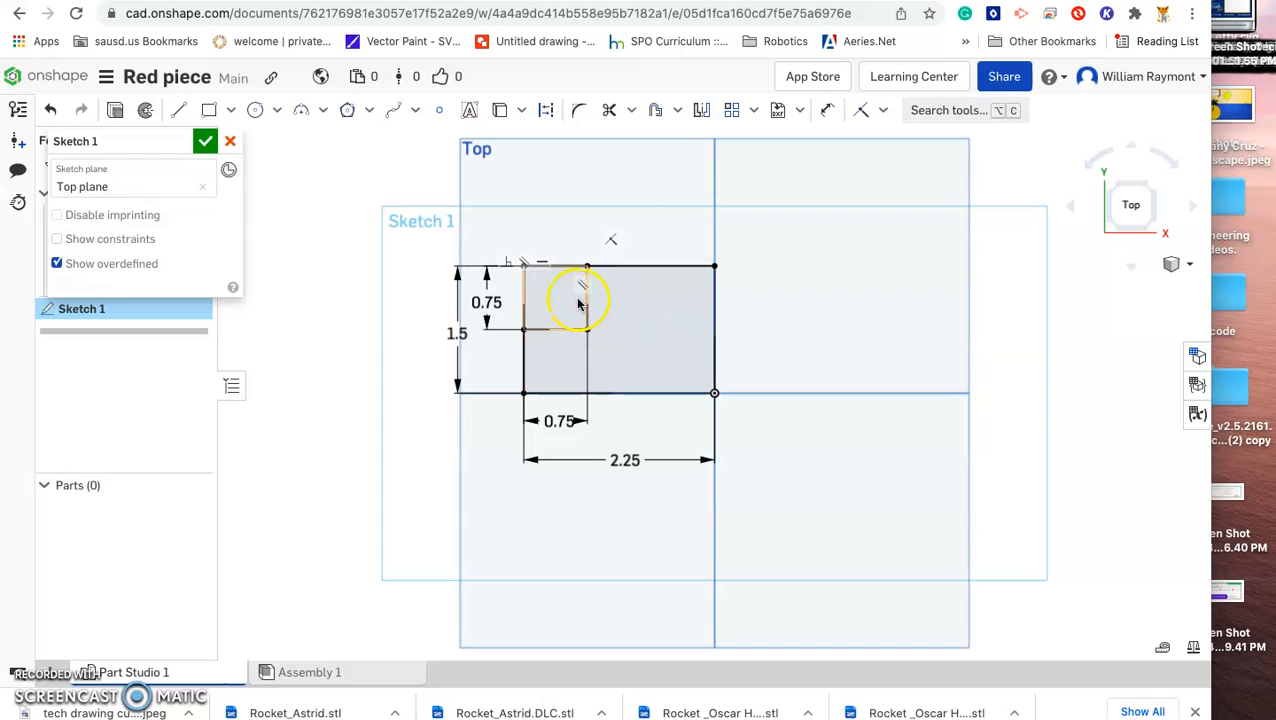
# Step: Trim the outer edges along the small square at the upper-left corner to leave a stepped profile, and finish the sketch
pyautogui.click(608, 110)
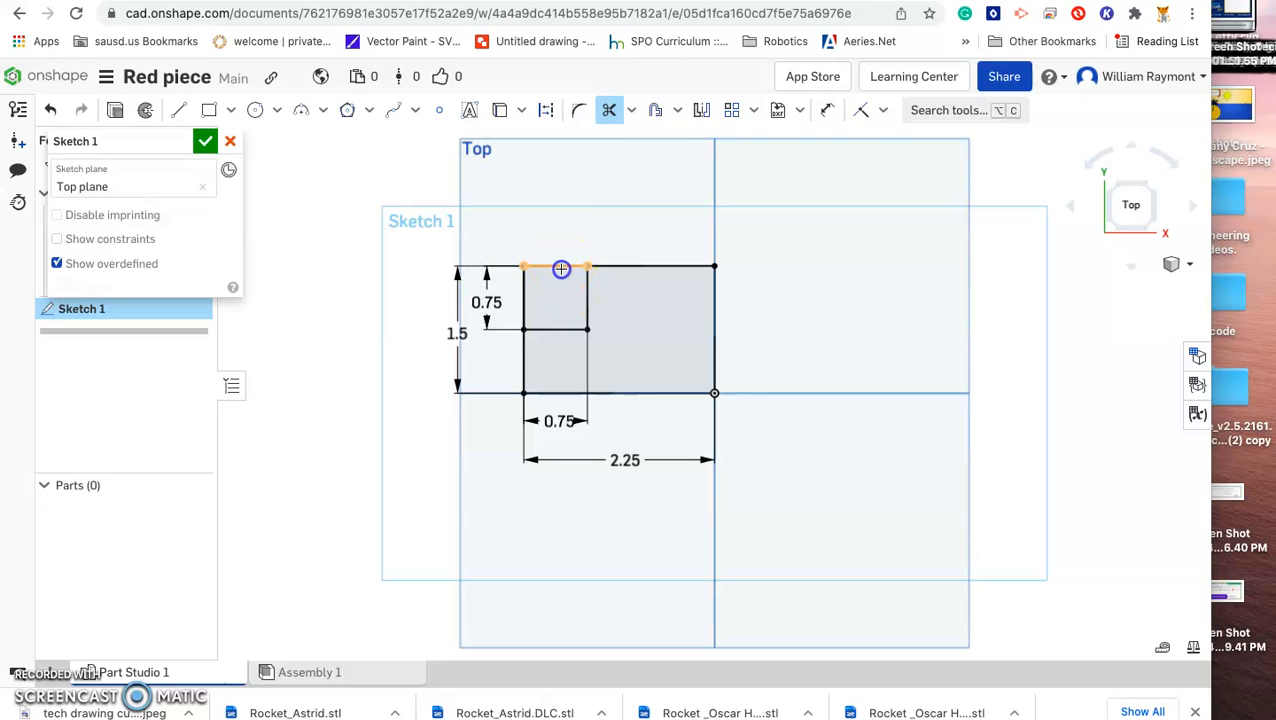
pyautogui.click(561, 269)
pyautogui.click(521, 294)
pyautogui.click(521, 294)
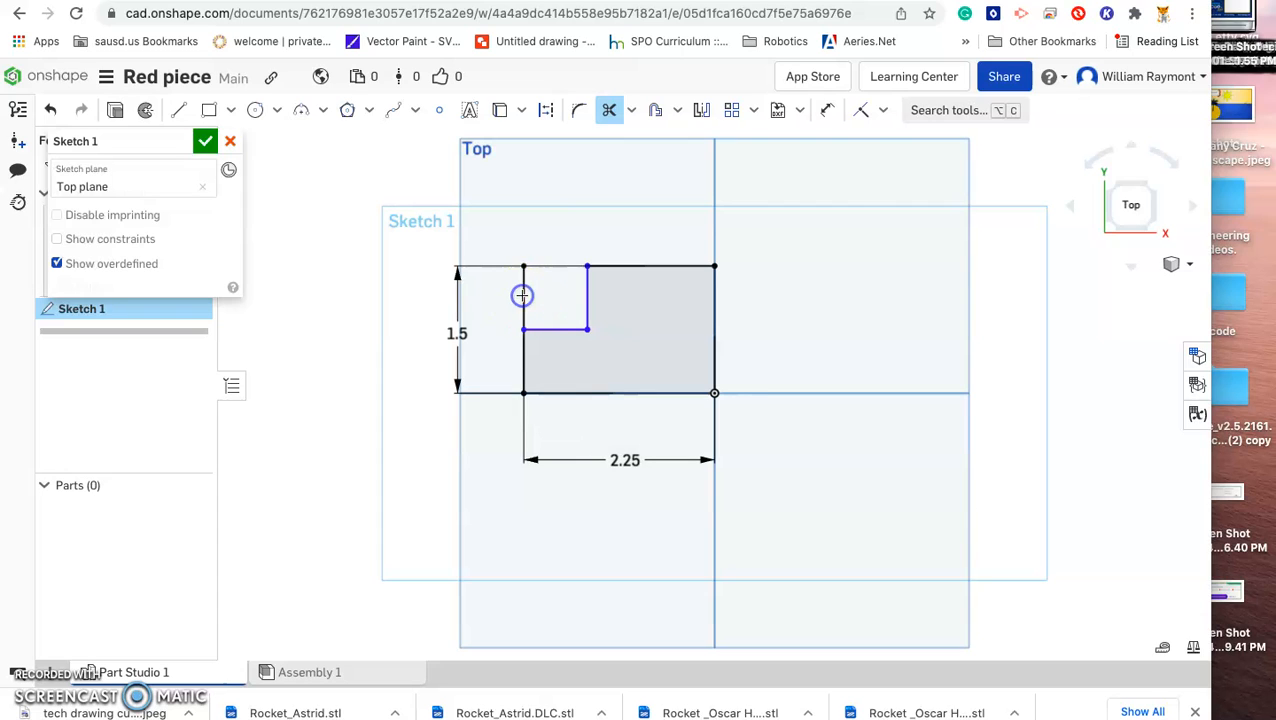
pyautogui.click(508, 270)
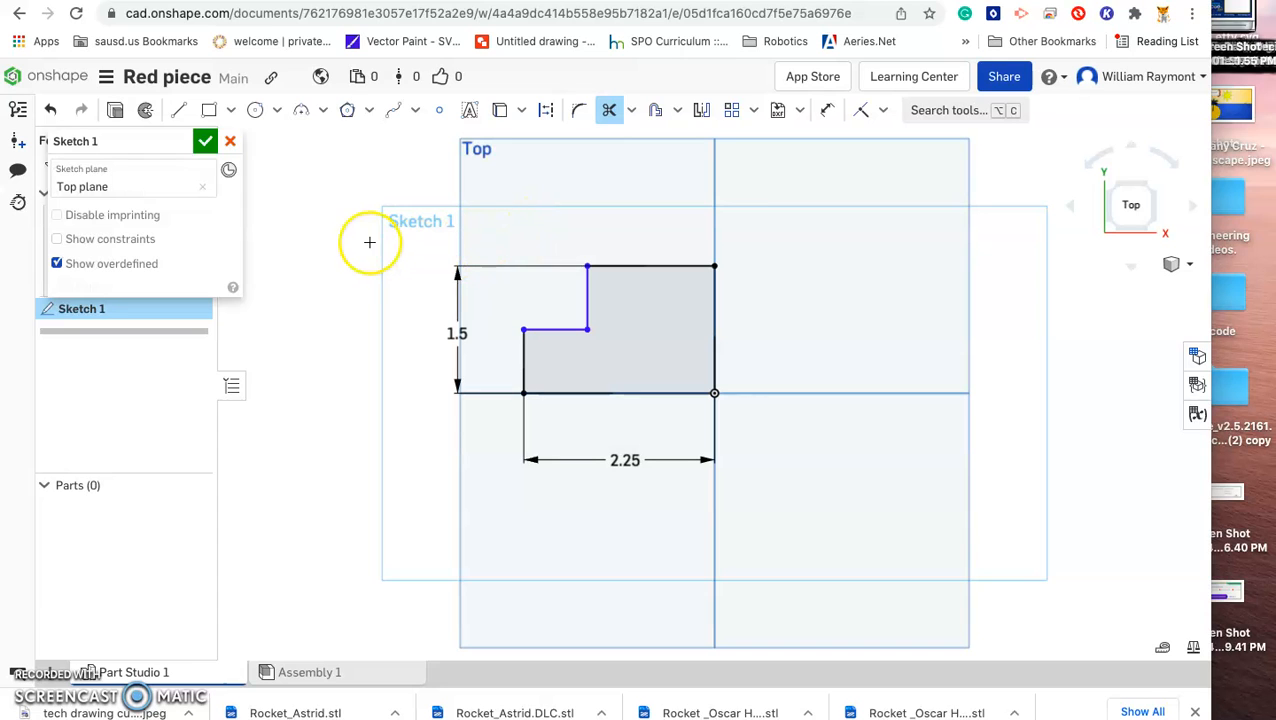
pyautogui.click(203, 143)
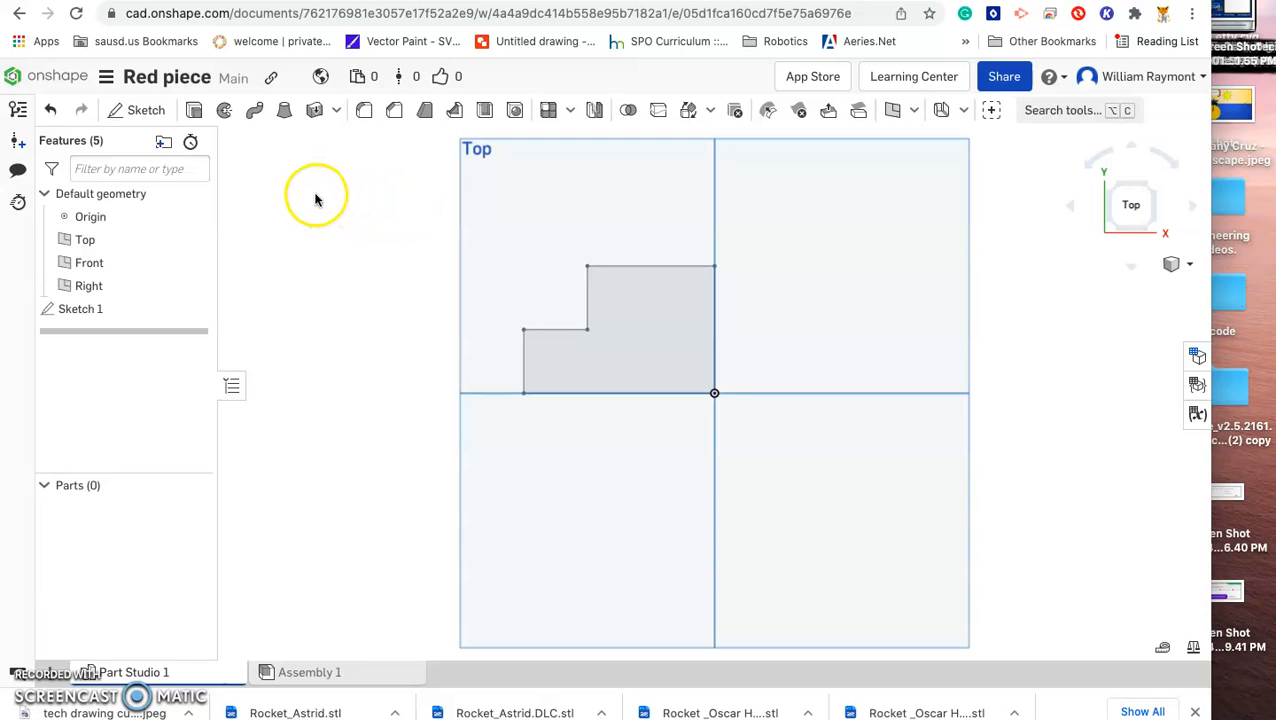
# Step: Extrude the stepped profile as a new solid with a blind depth of 0.75 in
pyautogui.click(194, 110)
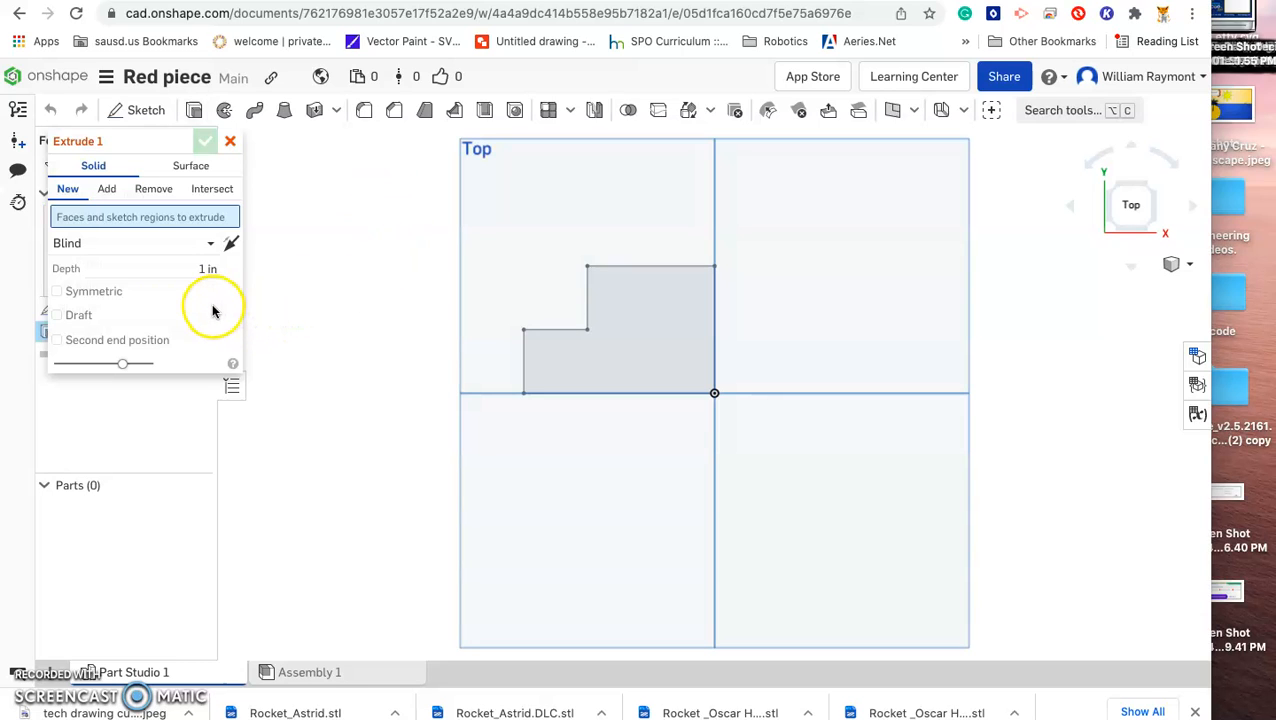
pyautogui.click(206, 269)
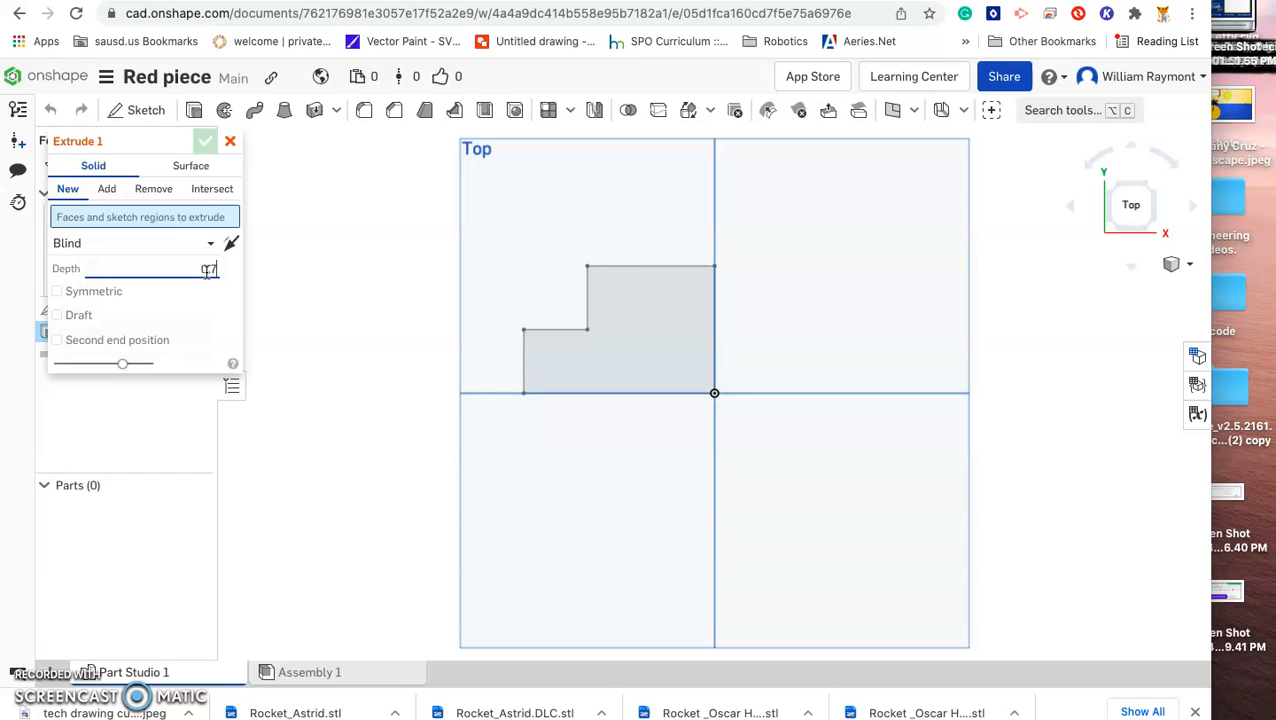
pyautogui.write('0.75')
pyautogui.press('Return')
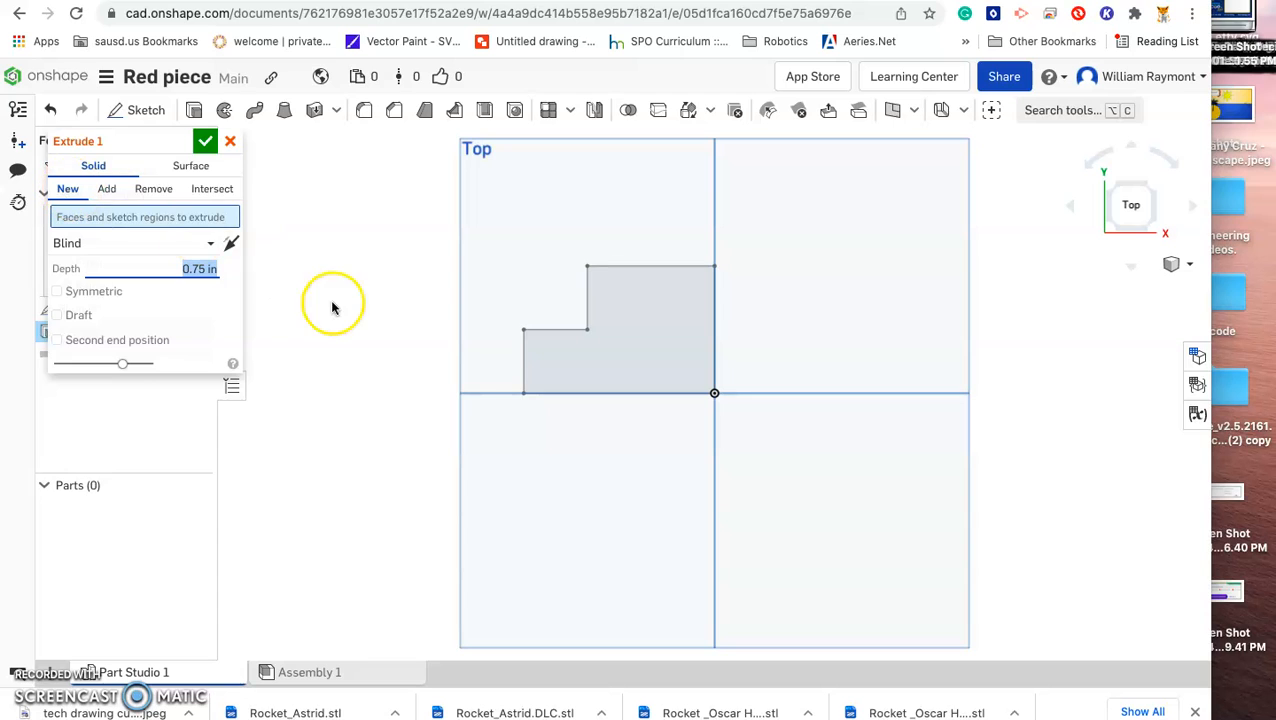
pyautogui.click(629, 316)
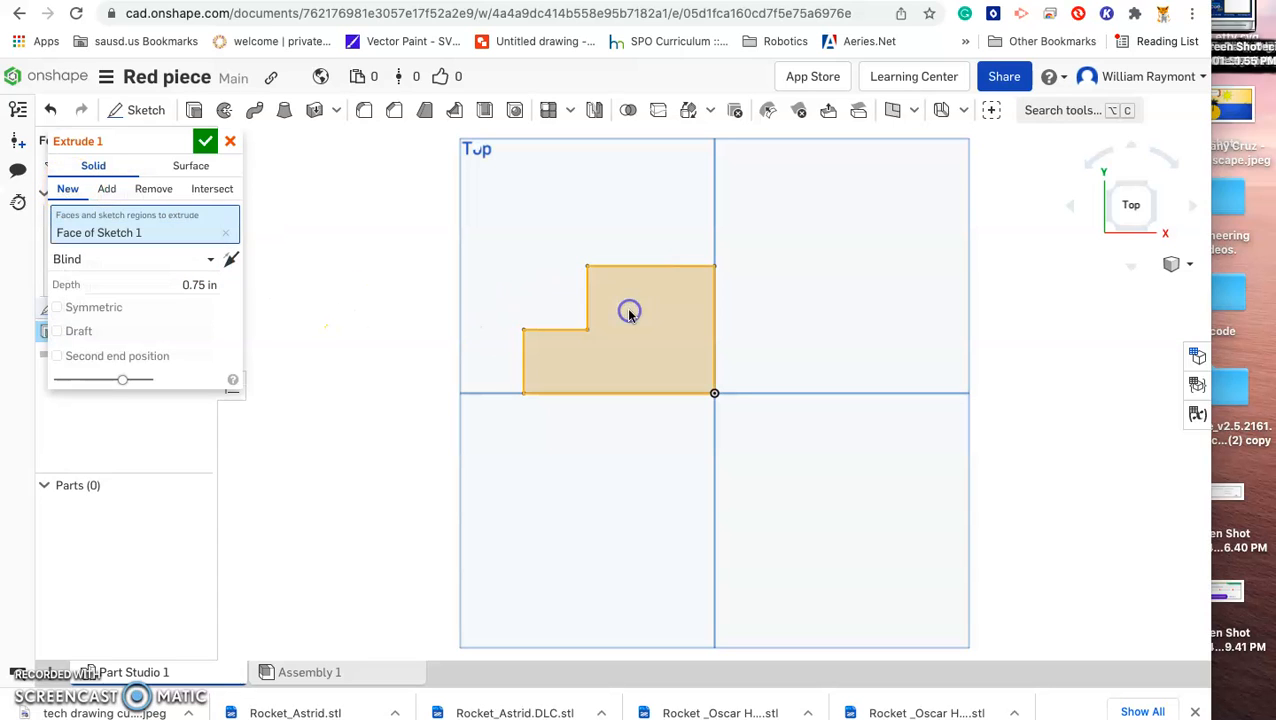
pyautogui.click(1108, 229)
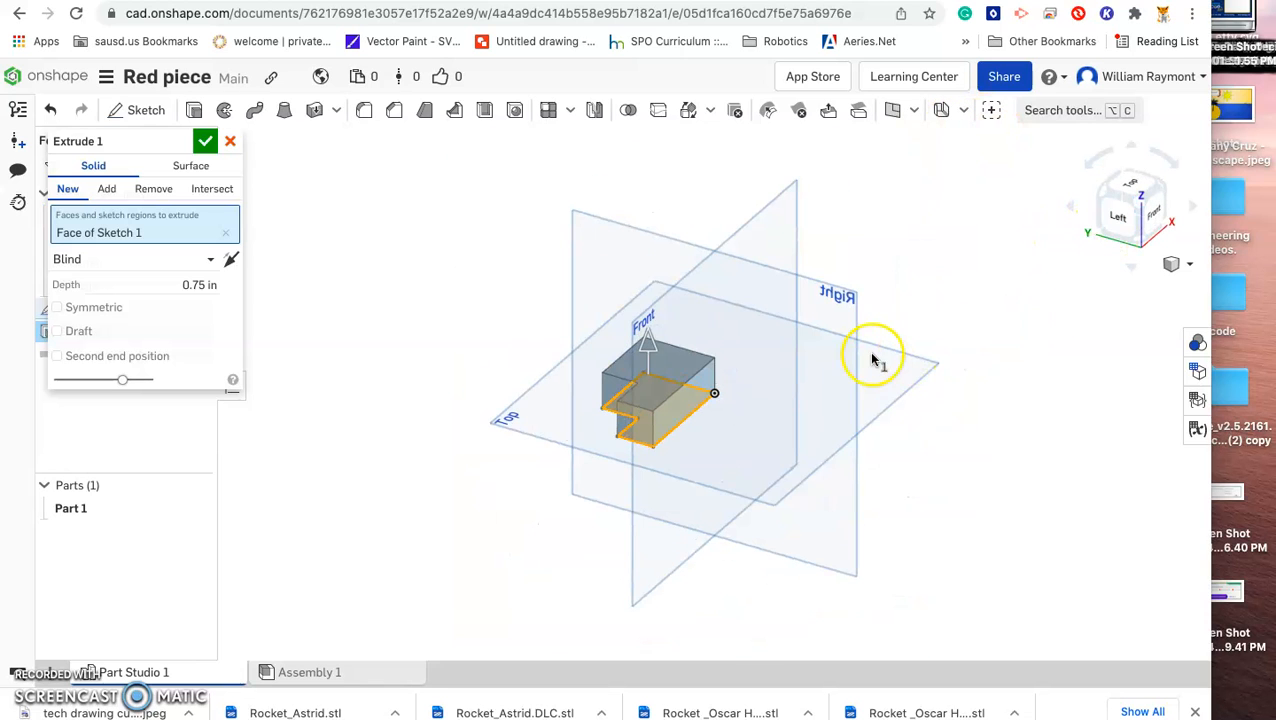
pyautogui.click(203, 145)
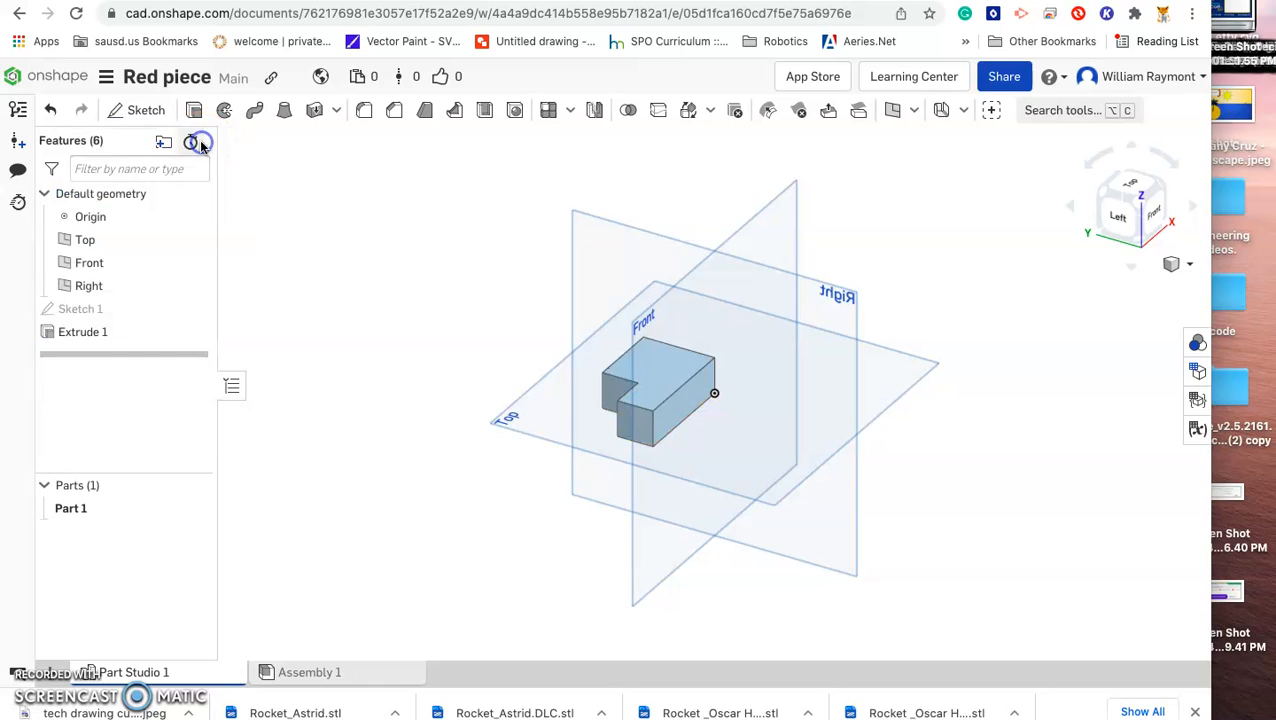
# Step: Check the part's top view against the hand-drawn multiview drawing and return to the Onshape model in Chrome
pyautogui.click(1132, 182)
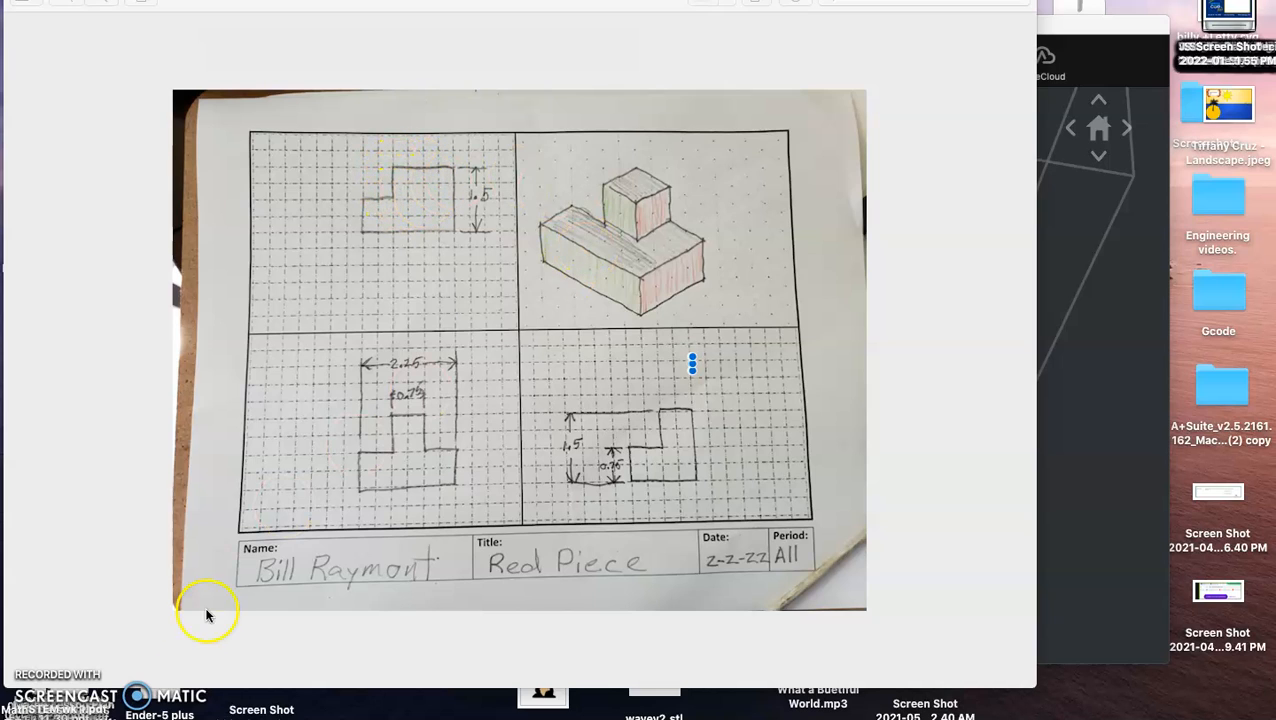
pyautogui.moveTo(135, 705)
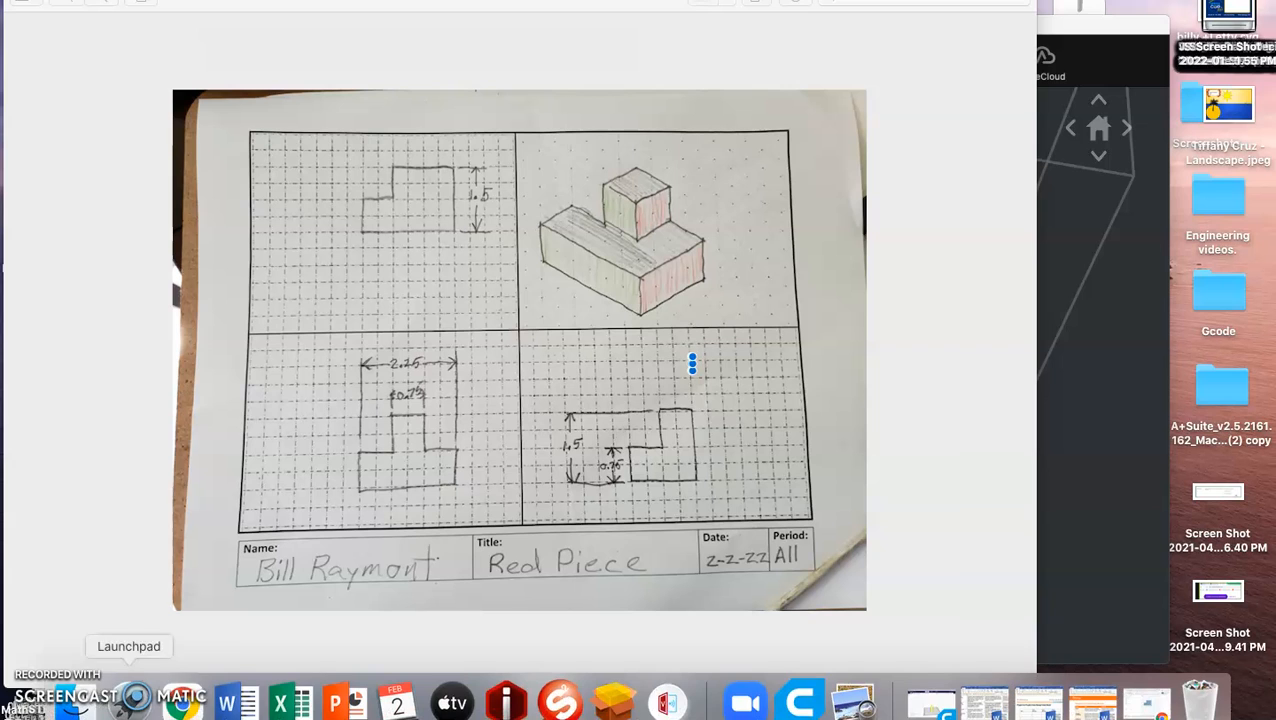
pyautogui.click(184, 704)
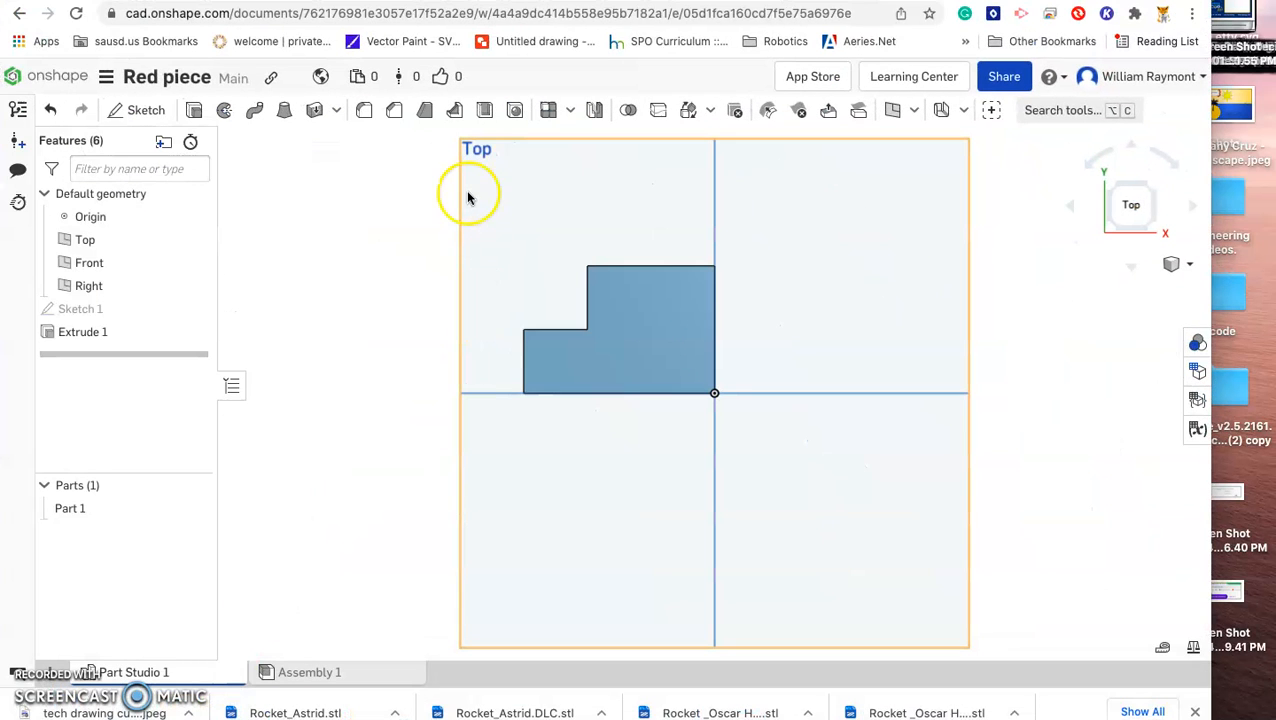
pyautogui.click(621, 318)
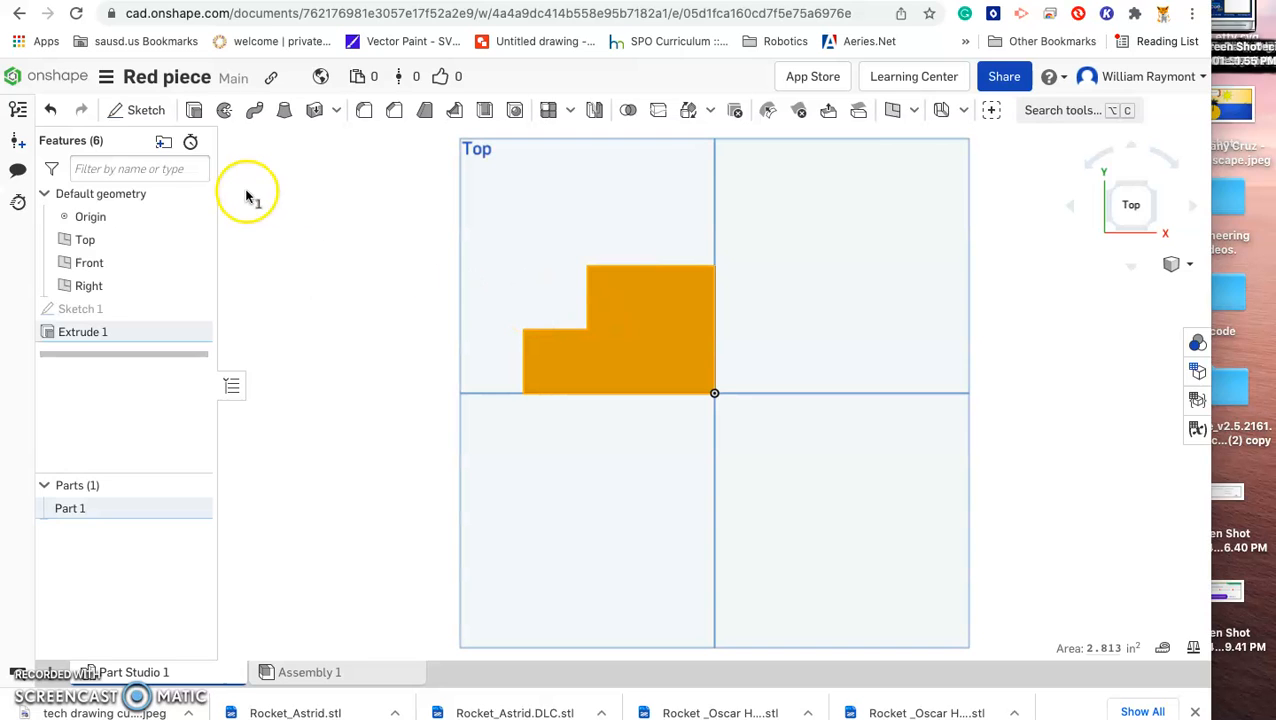
pyautogui.click(146, 111)
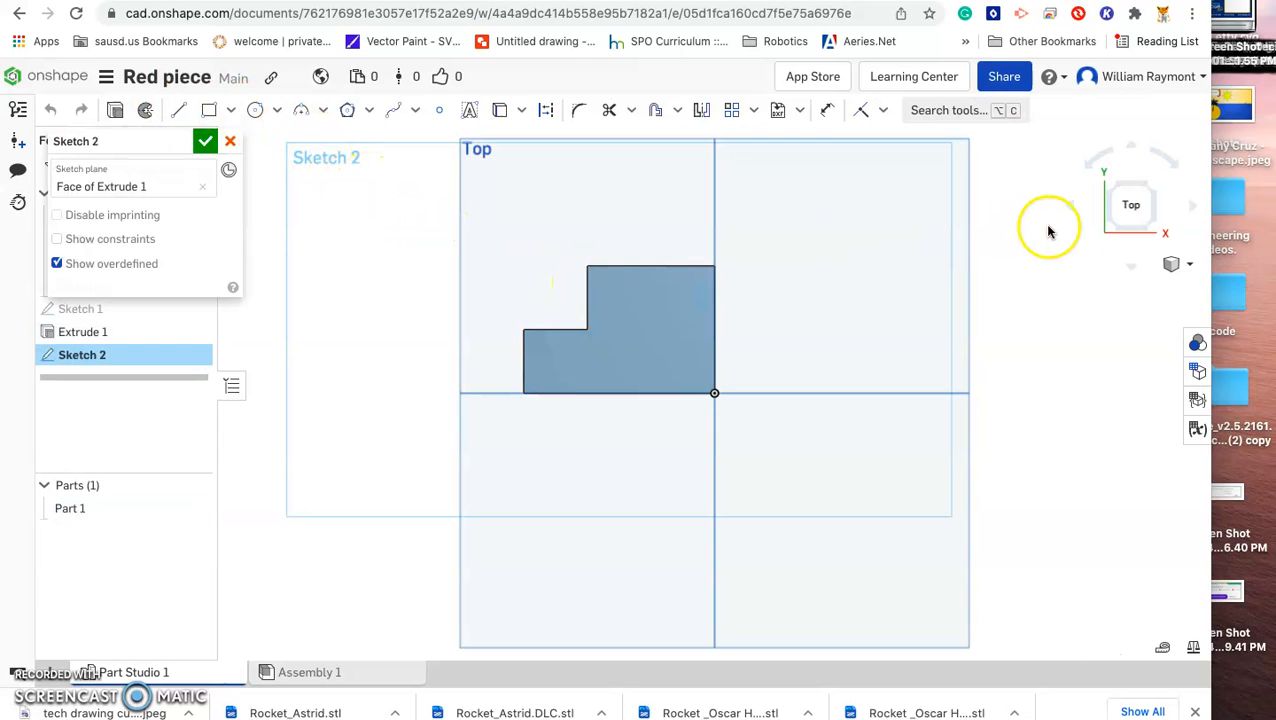
pyautogui.click(1110, 230)
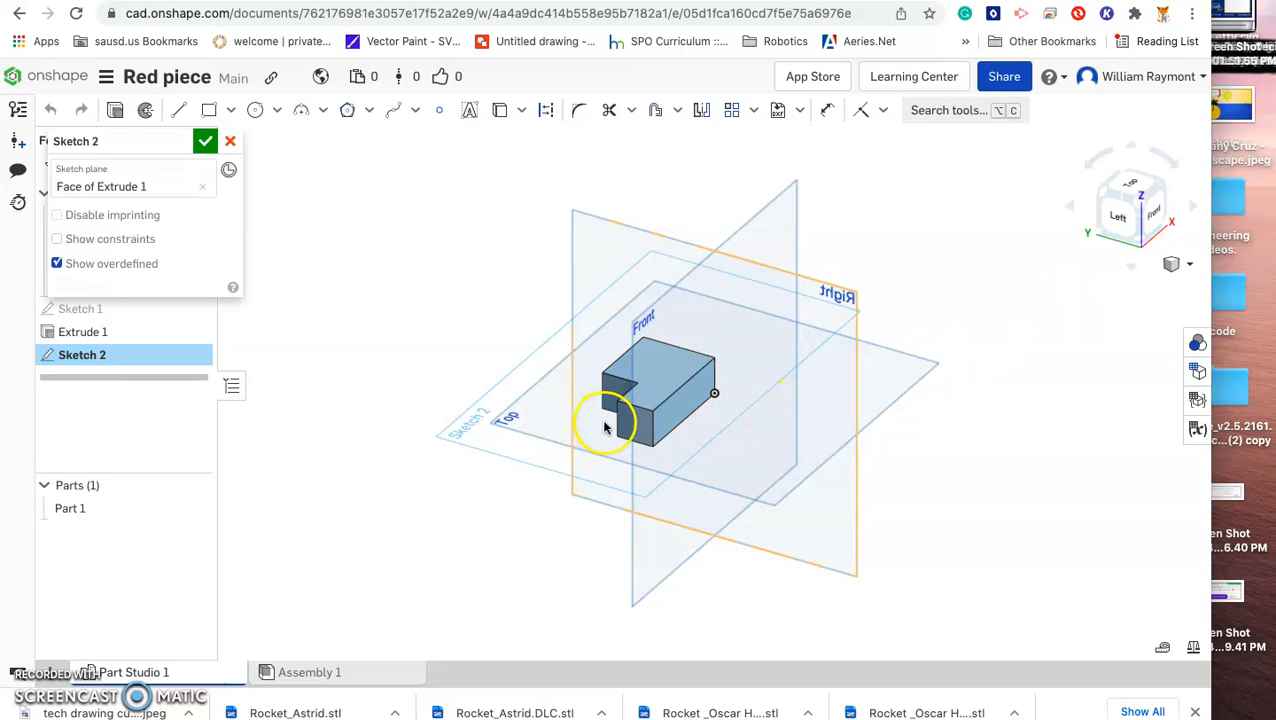
pyautogui.scroll(5, 673, 450)
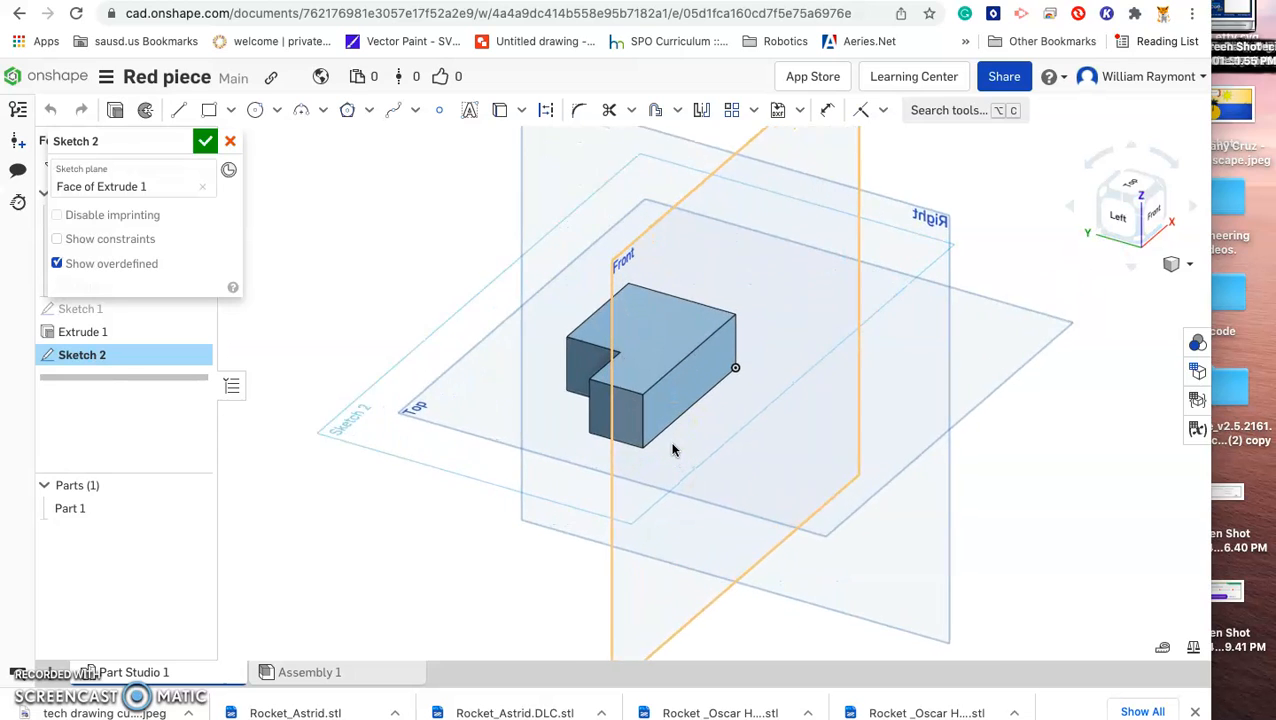
pyautogui.scroll(1, 673, 450)
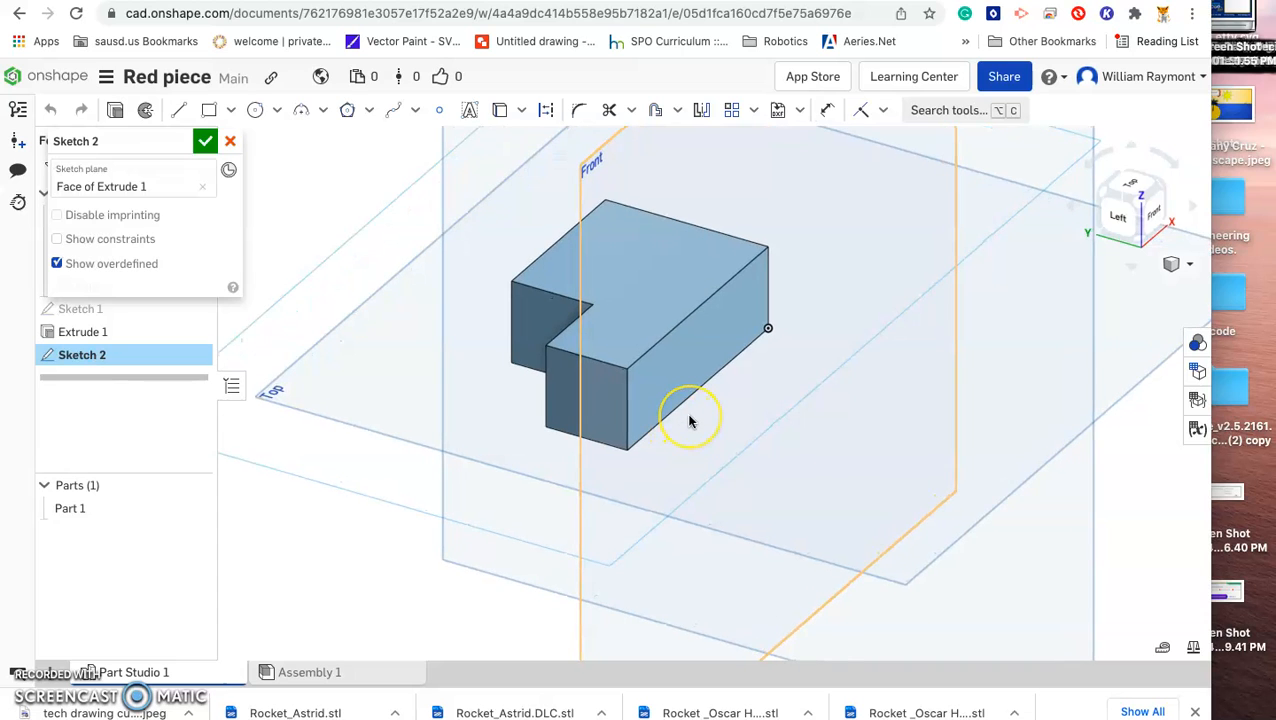
pyautogui.scroll(-5, 690, 421)
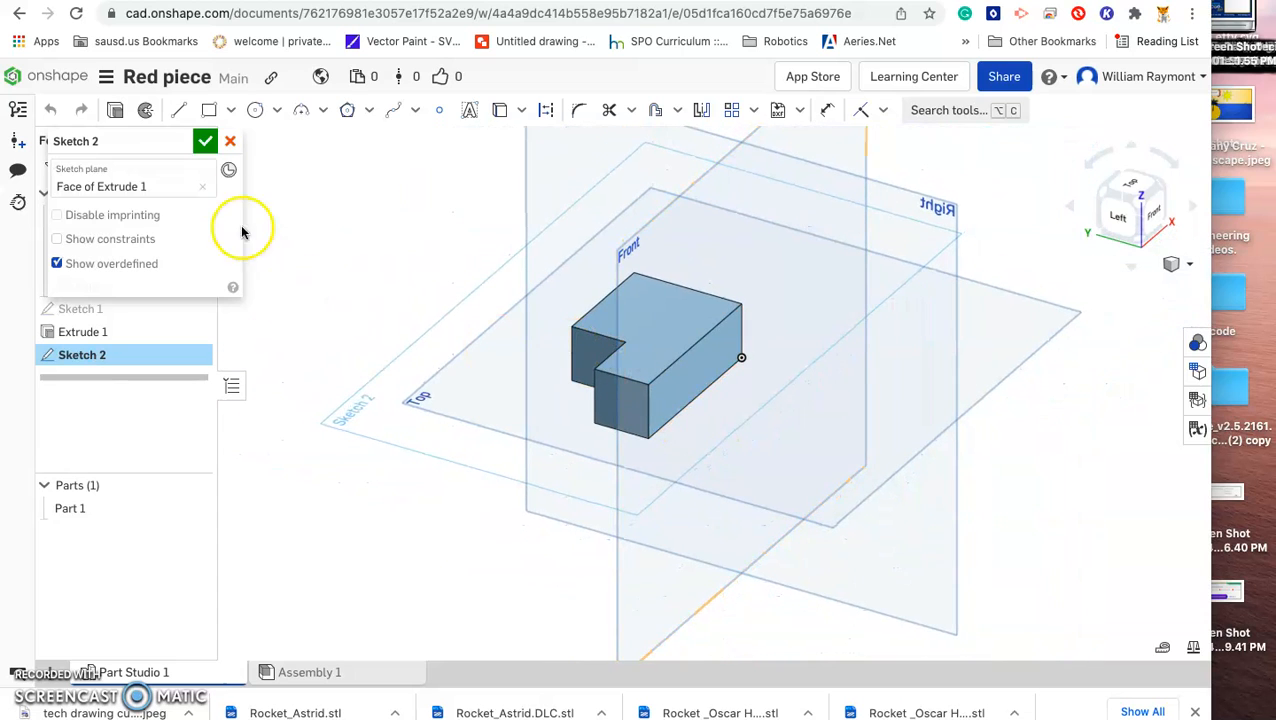
pyautogui.click(230, 141)
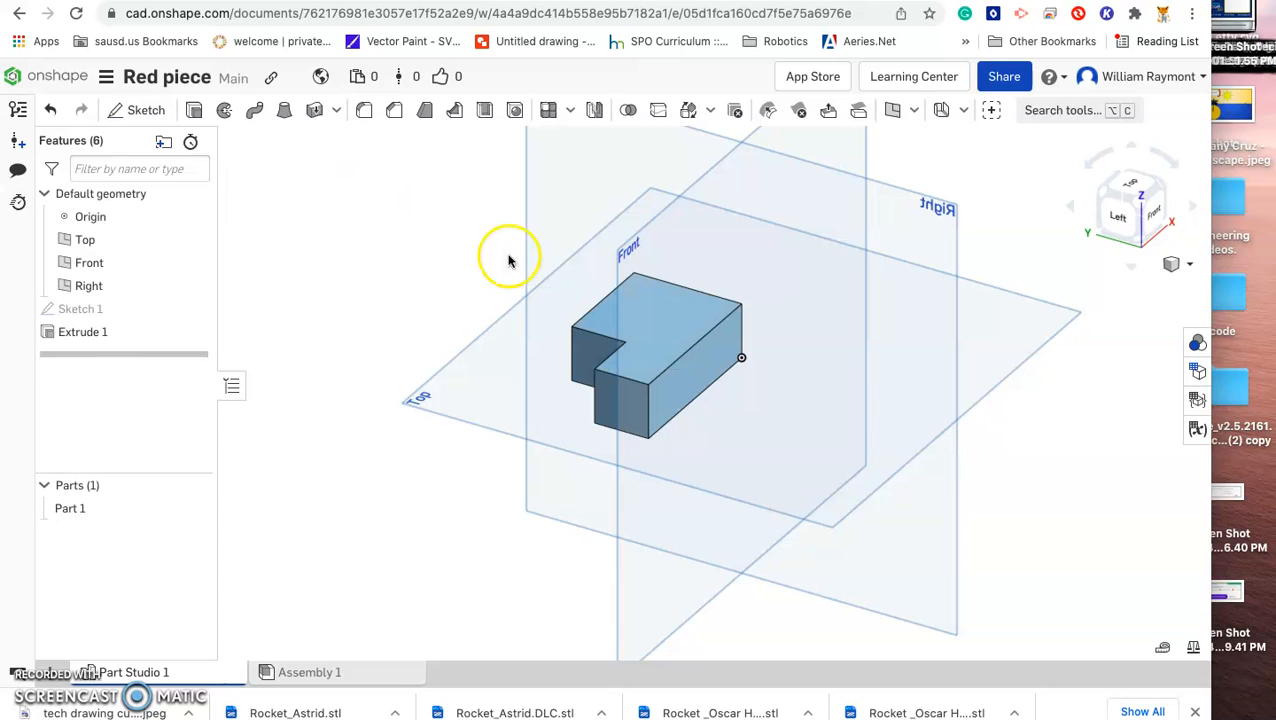
# Step: Sketch a 0.75 by 0.75 in corner rectangle on the block's top face, starting from the upper corner beside the notch, and finish the sketch
pyautogui.click(676, 326)
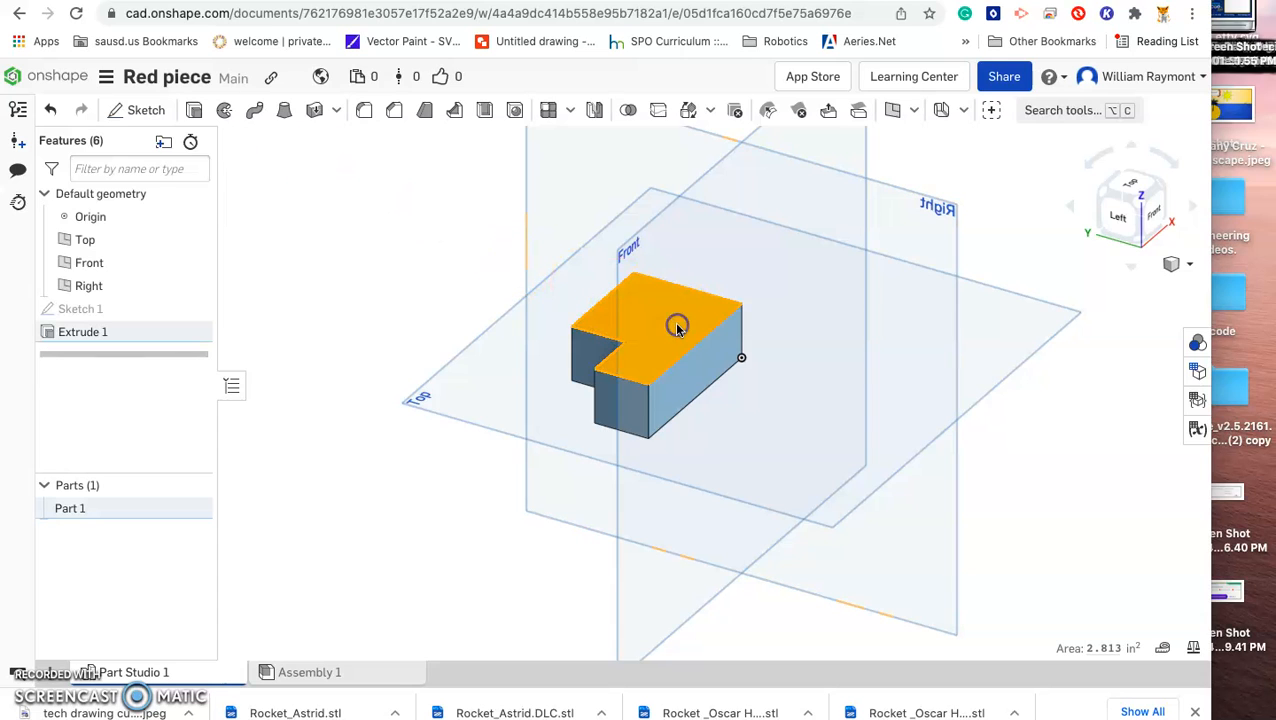
pyautogui.click(146, 110)
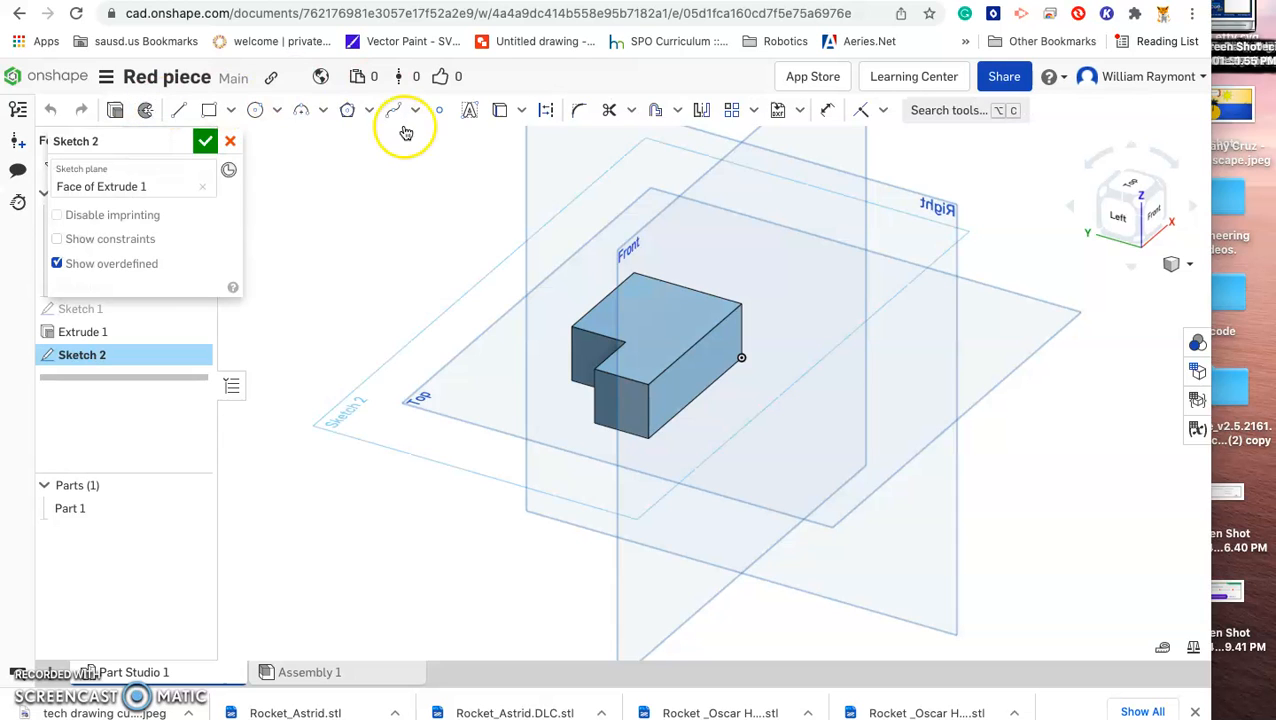
pyautogui.click(1132, 187)
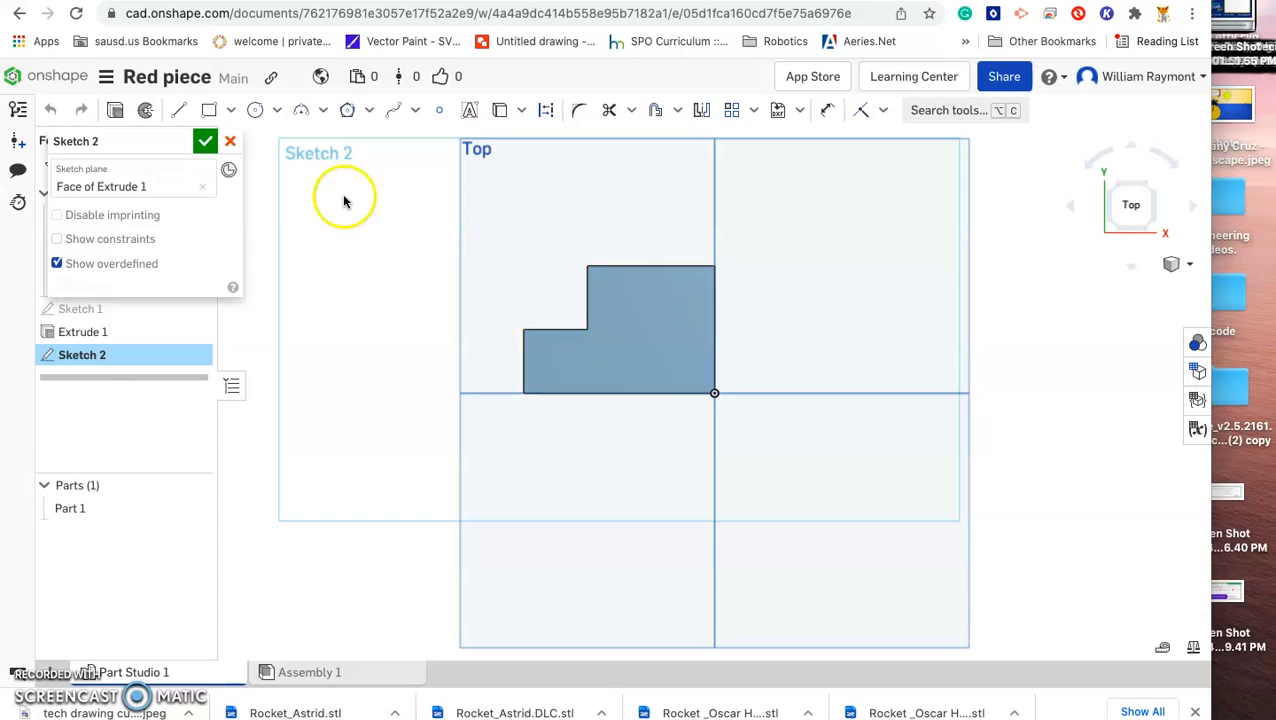
pyautogui.click(208, 110)
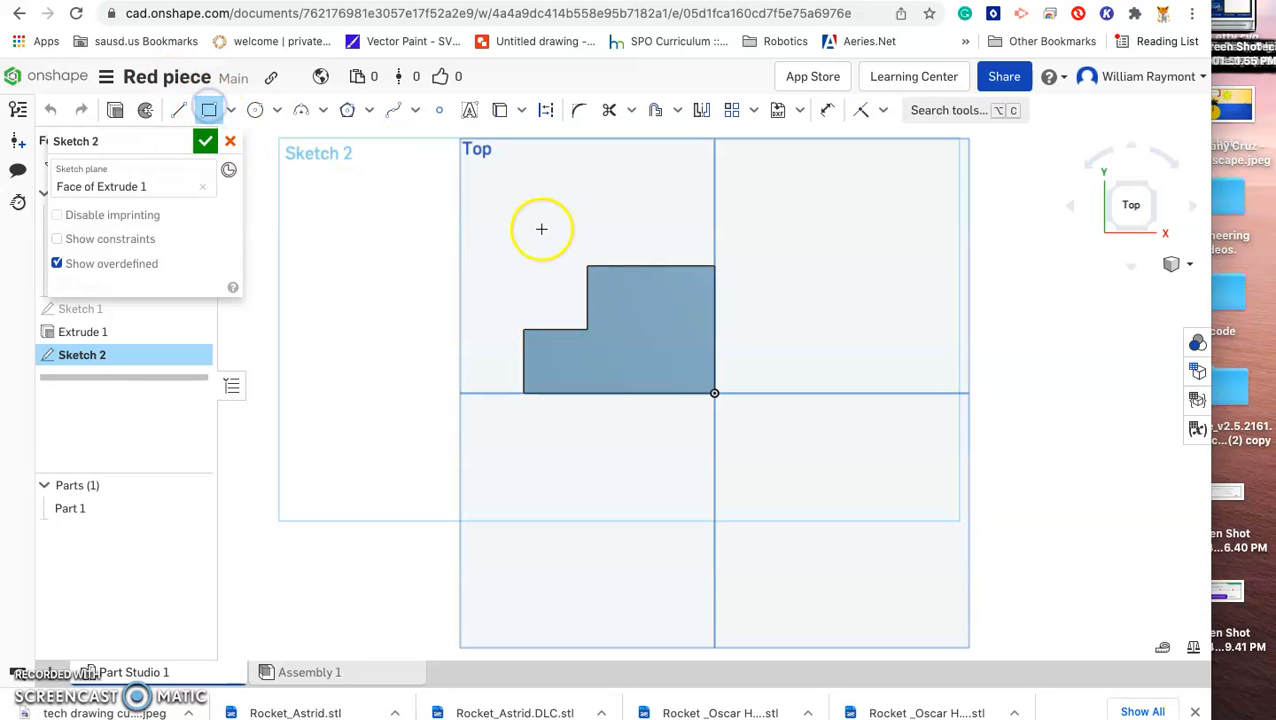
pyautogui.click(588, 268)
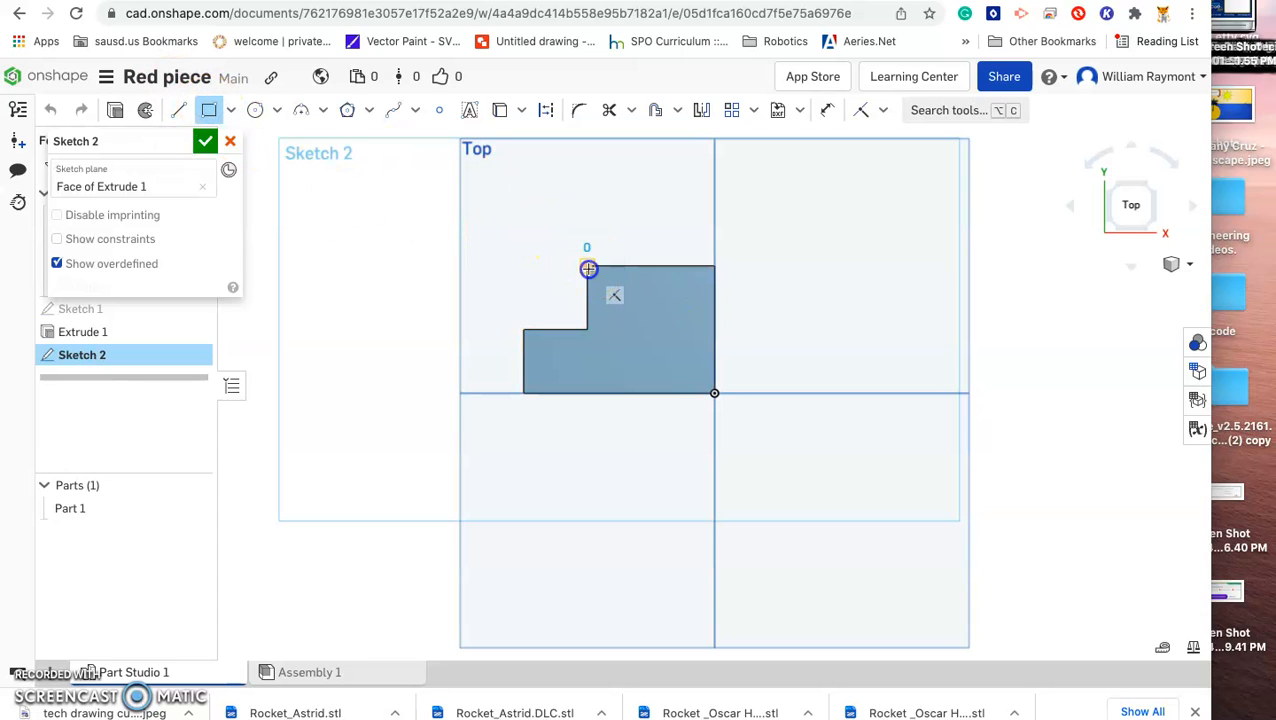
pyautogui.click(641, 320)
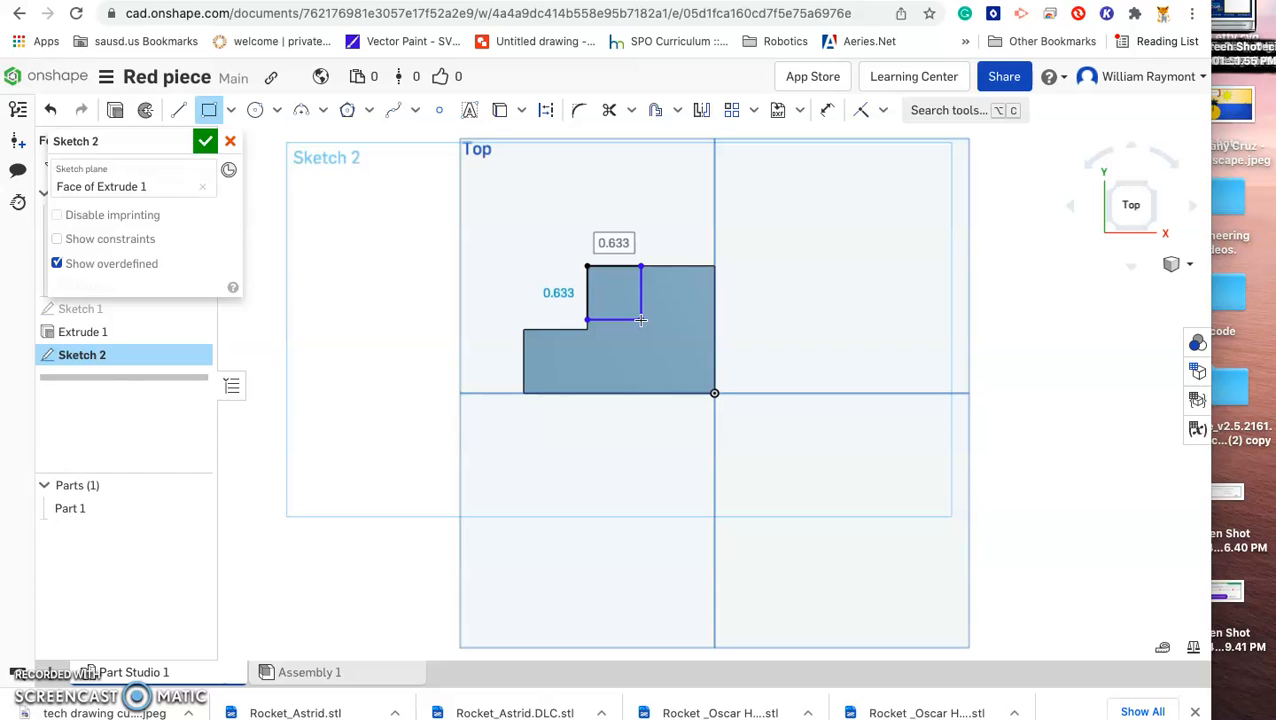
pyautogui.write('0')
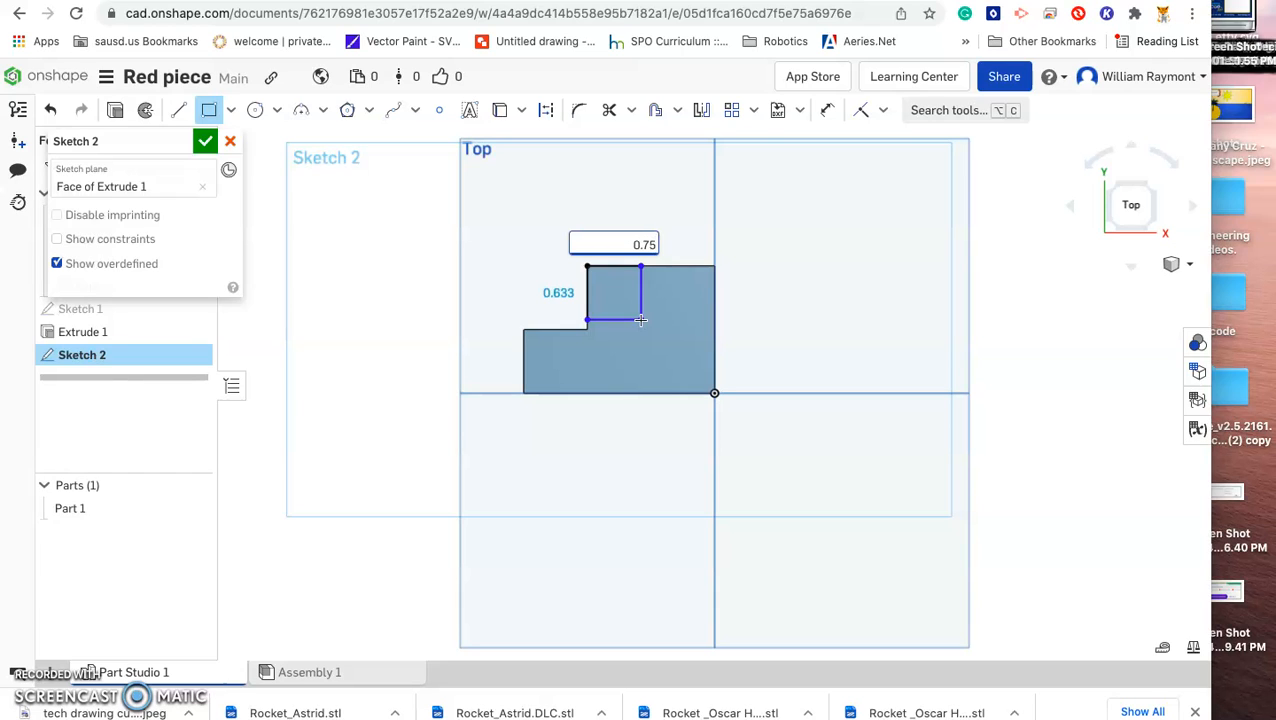
pyautogui.write('.75')
pyautogui.press('Return')
pyautogui.write('0')
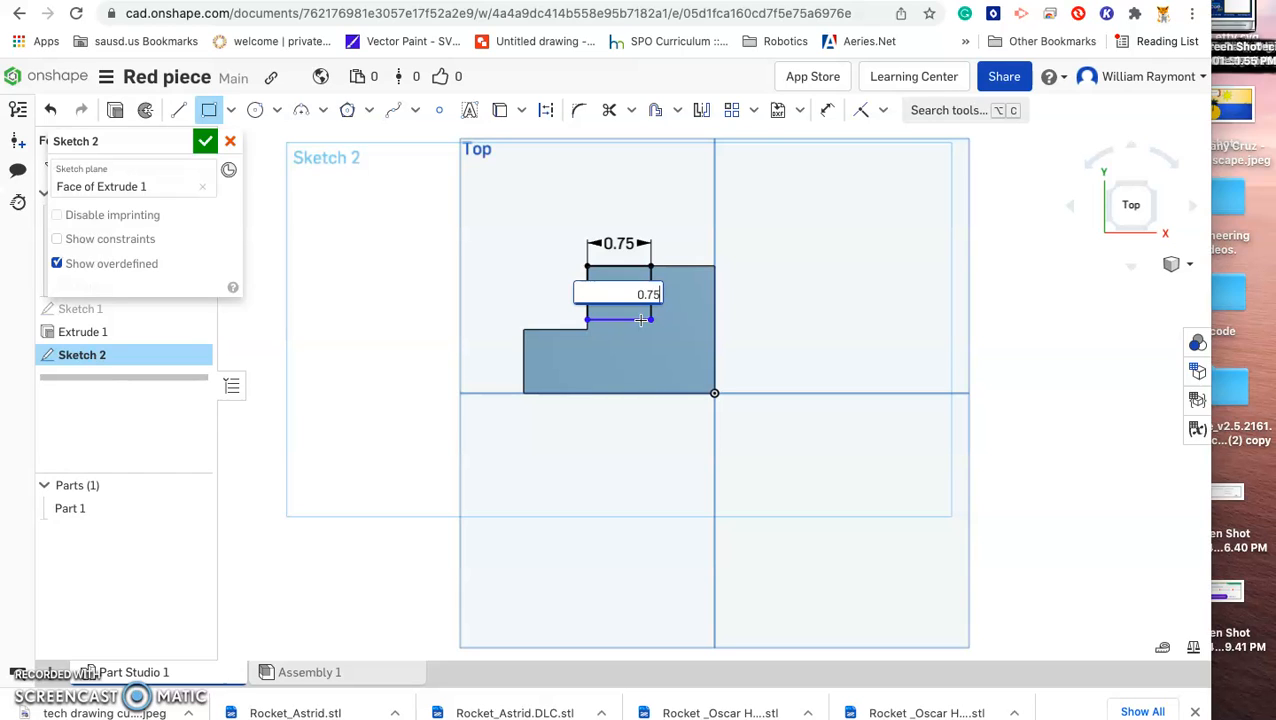
pyautogui.write('.75')
pyautogui.press('Return')
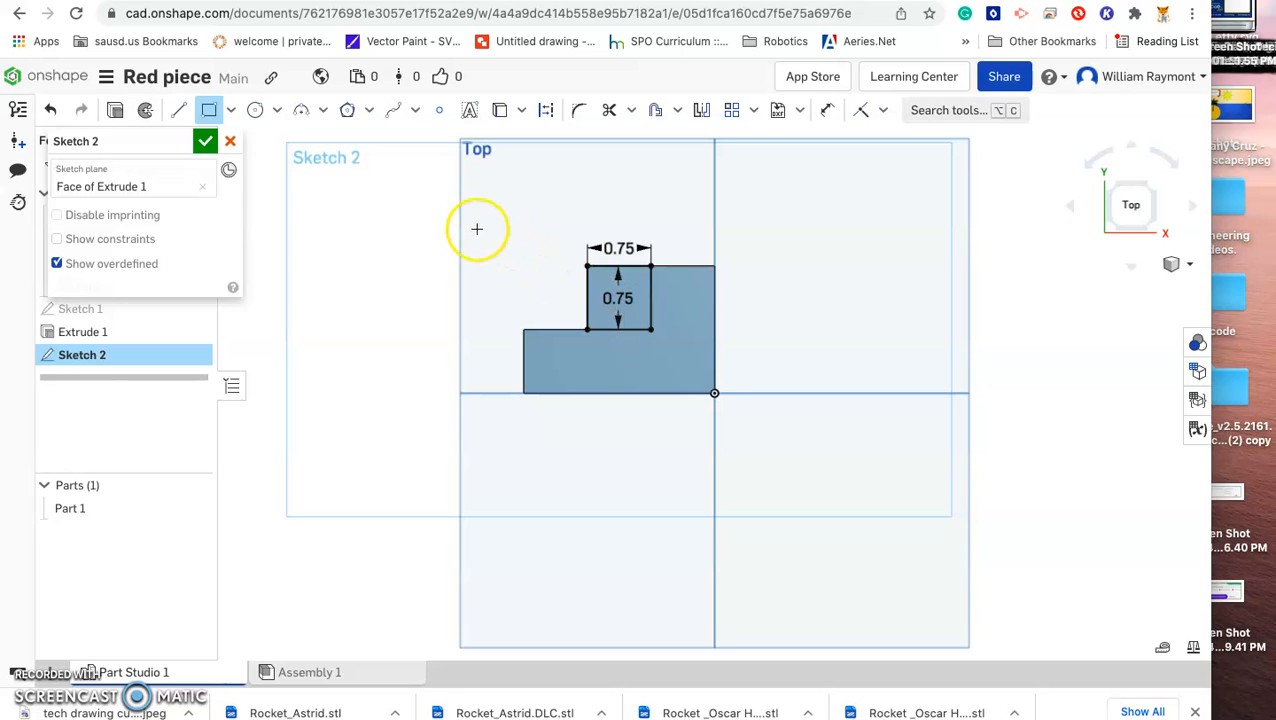
pyautogui.click(204, 146)
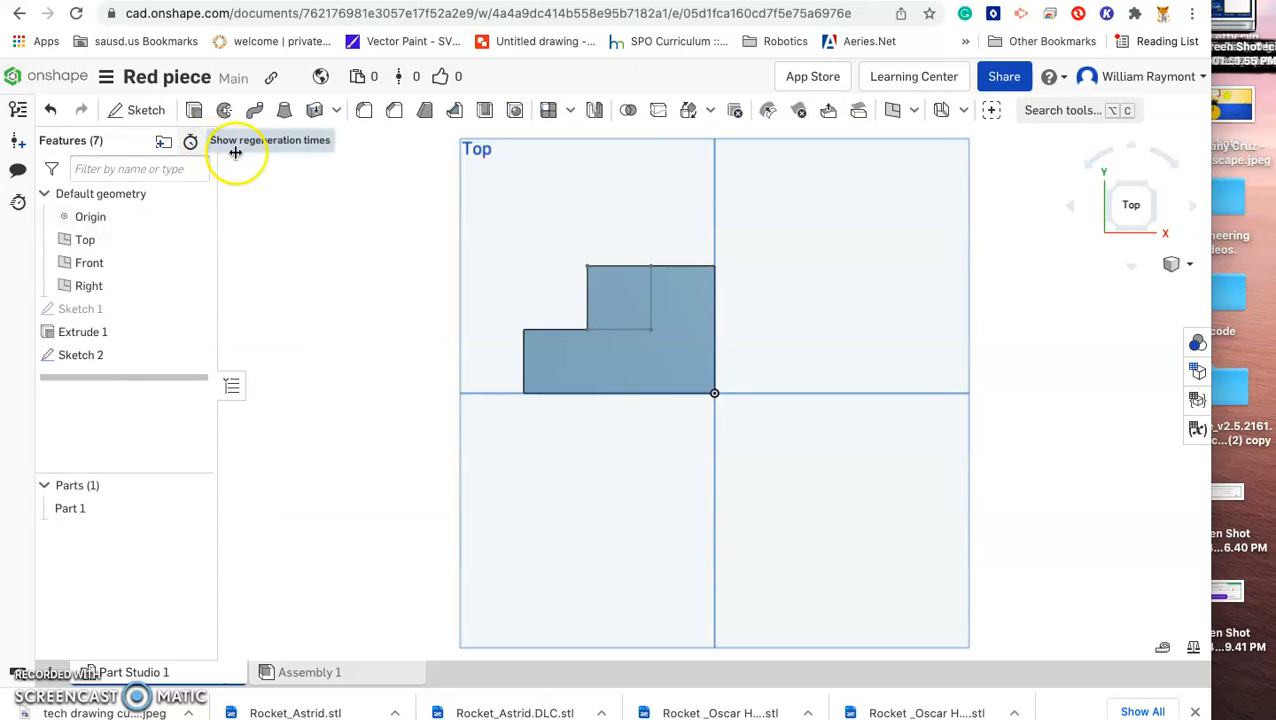
pyautogui.click(620, 293)
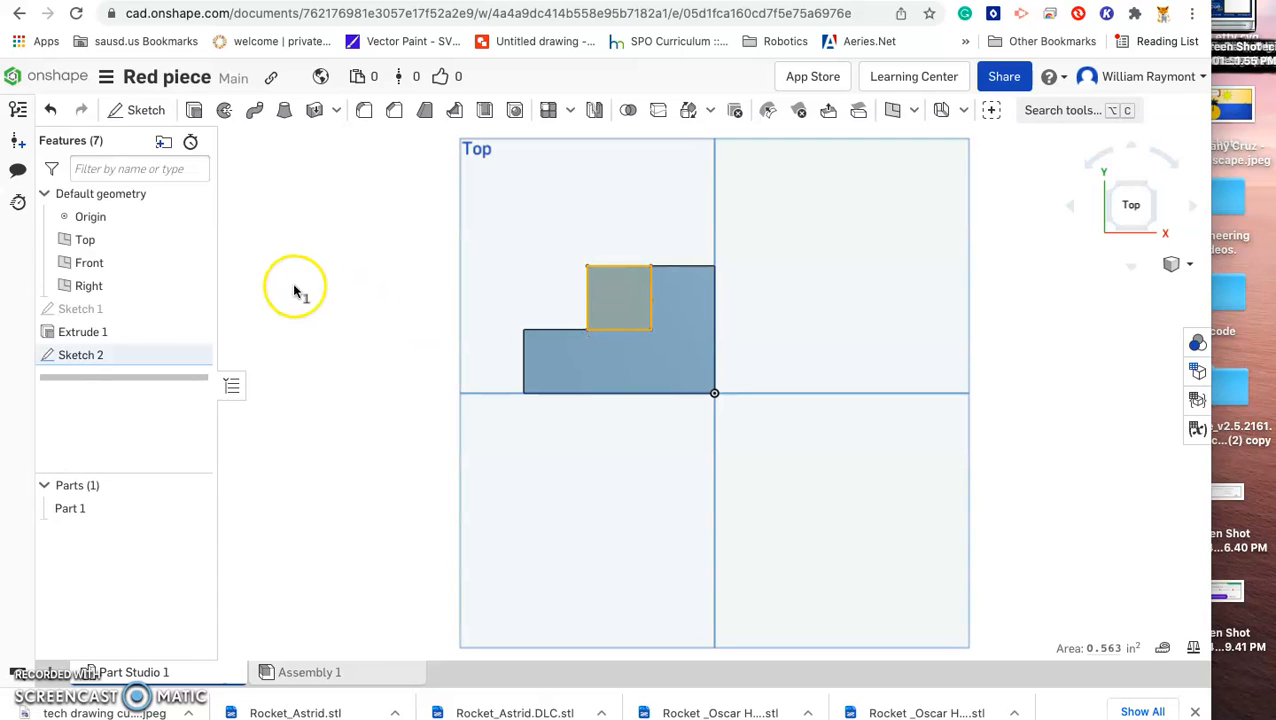
pyautogui.click(143, 111)
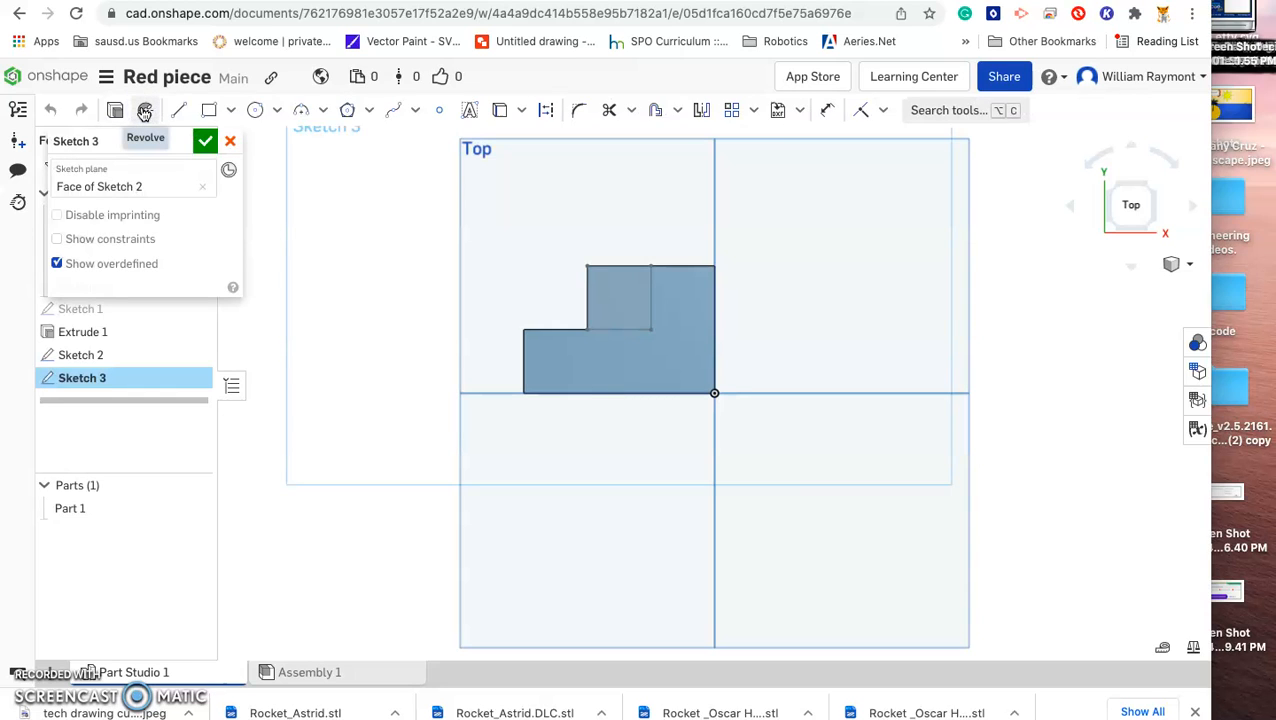
pyautogui.click(229, 140)
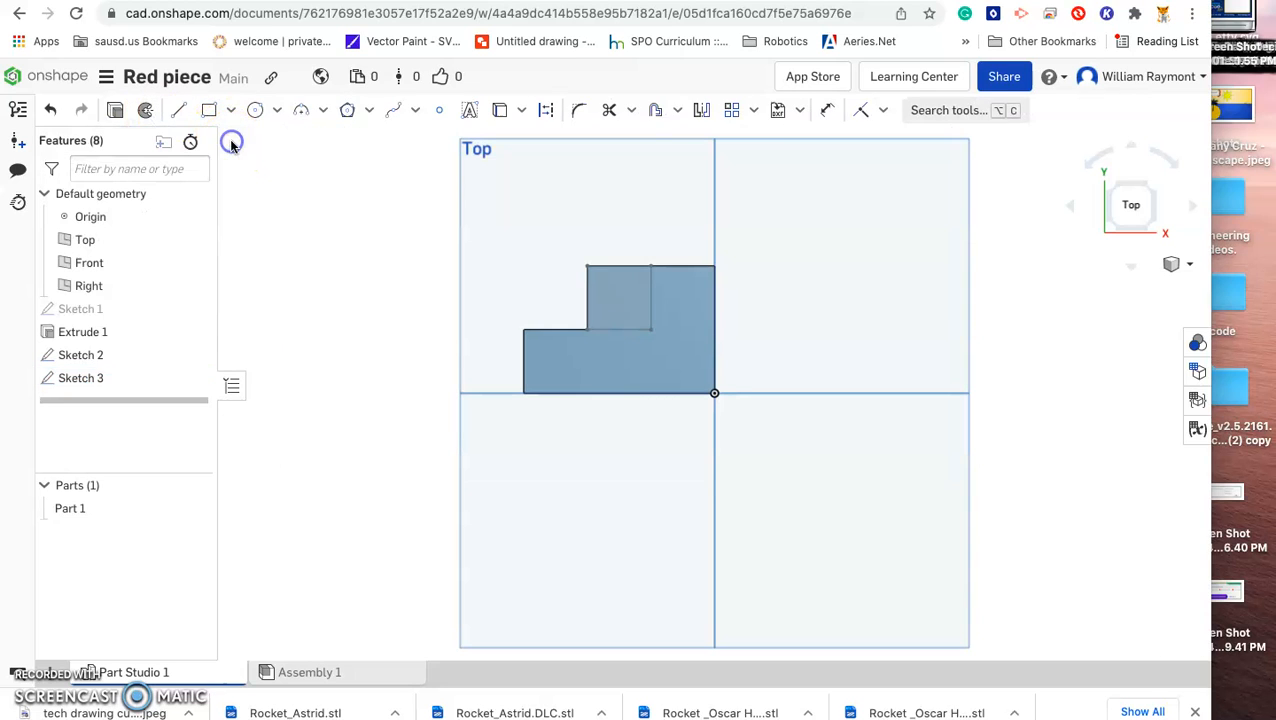
# Step: Extrude the small square upward 0.75 in, adding it to Part 1
pyautogui.click(615, 293)
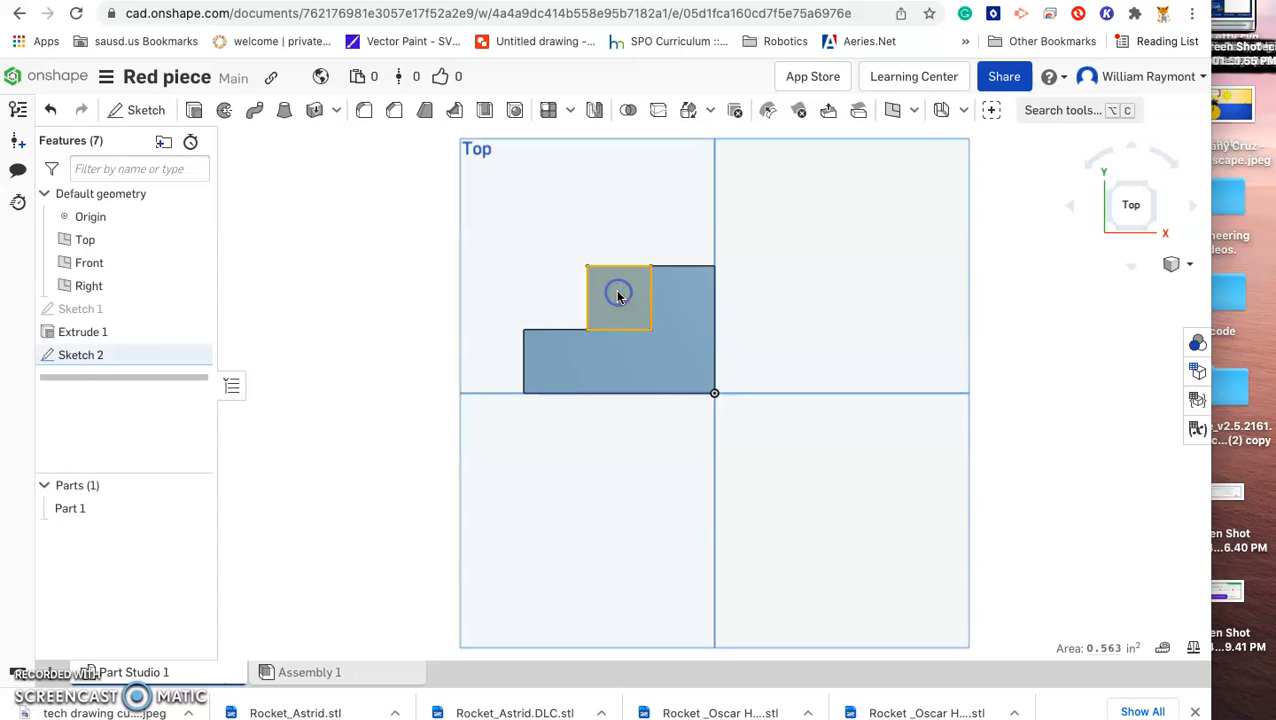
pyautogui.click(194, 110)
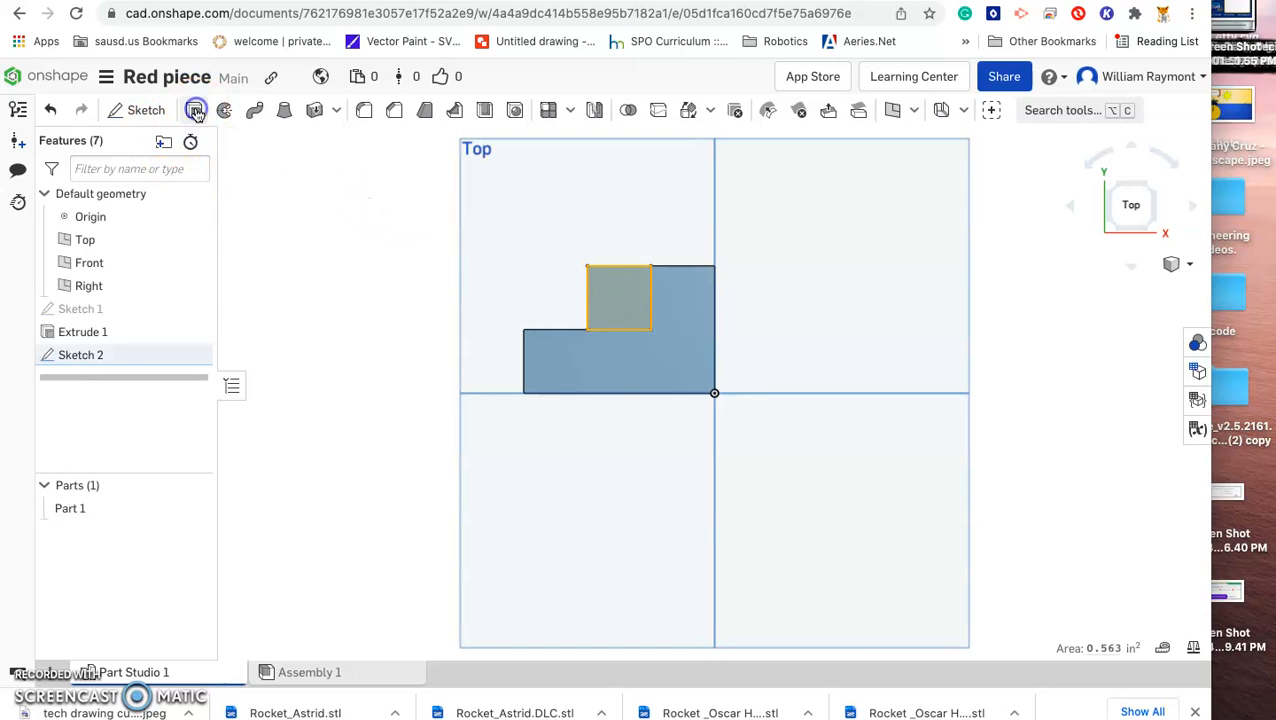
pyautogui.click(204, 285)
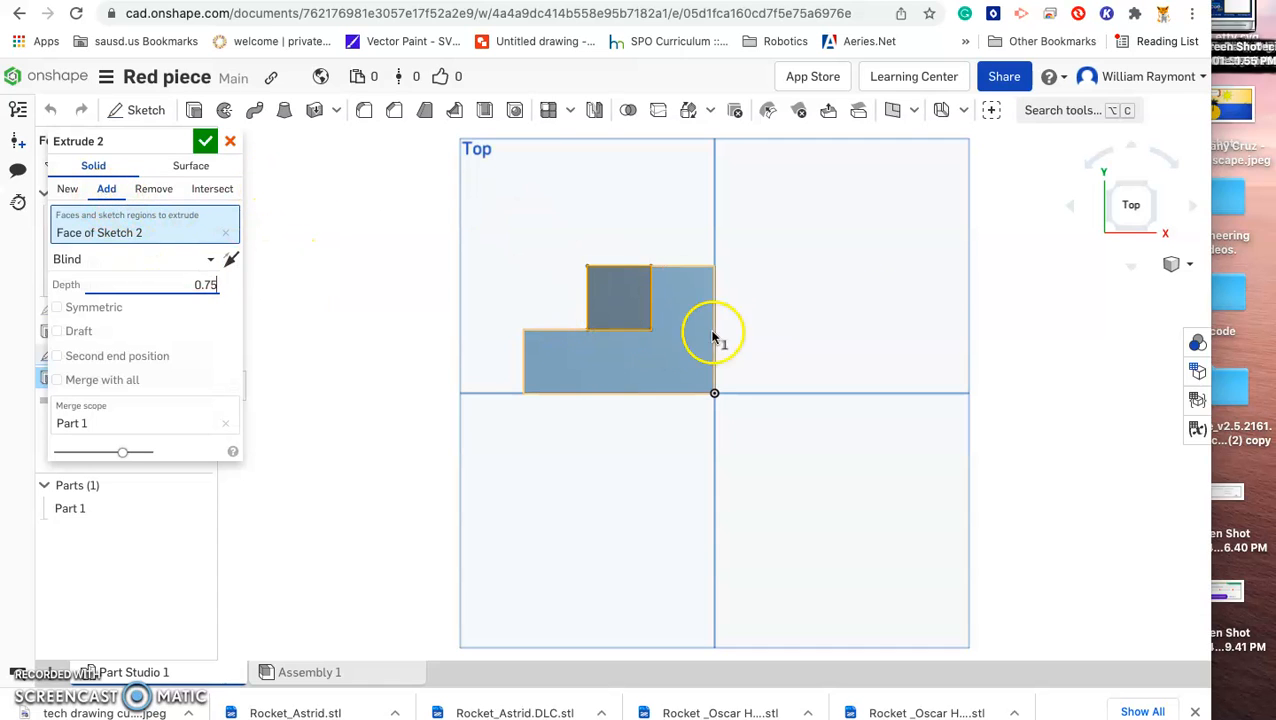
pyautogui.click(1112, 229)
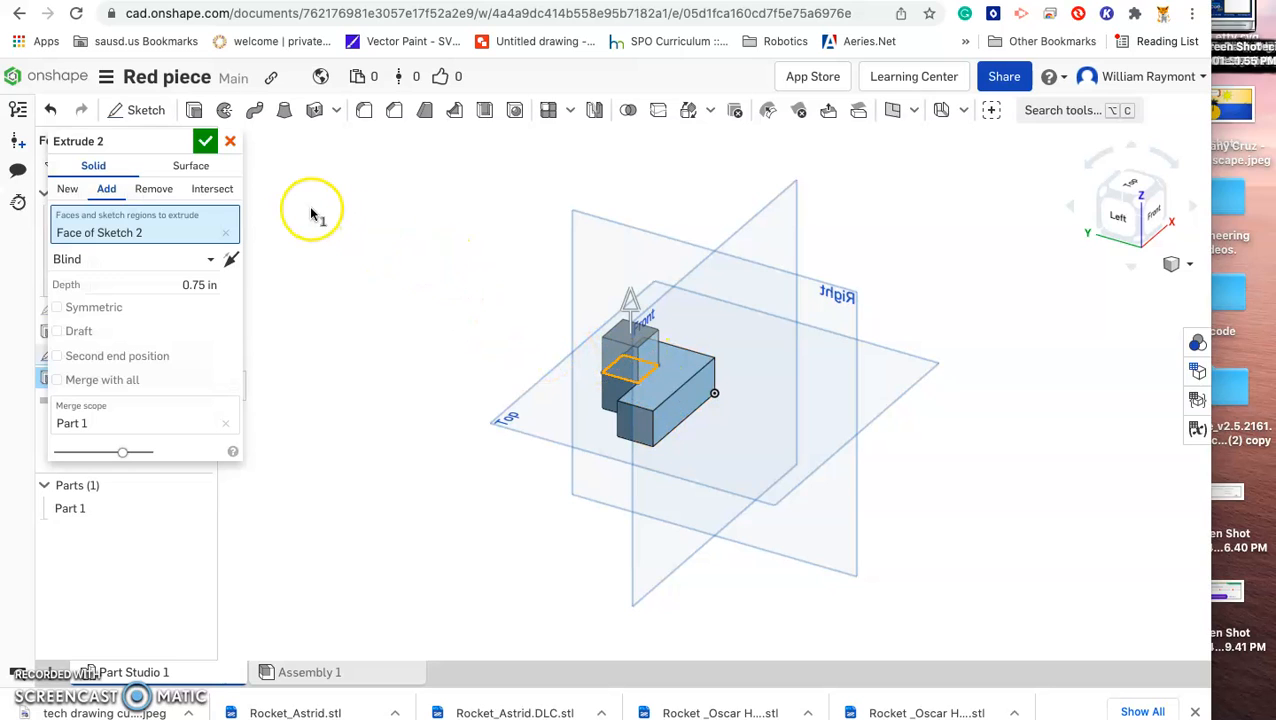
pyautogui.click(204, 143)
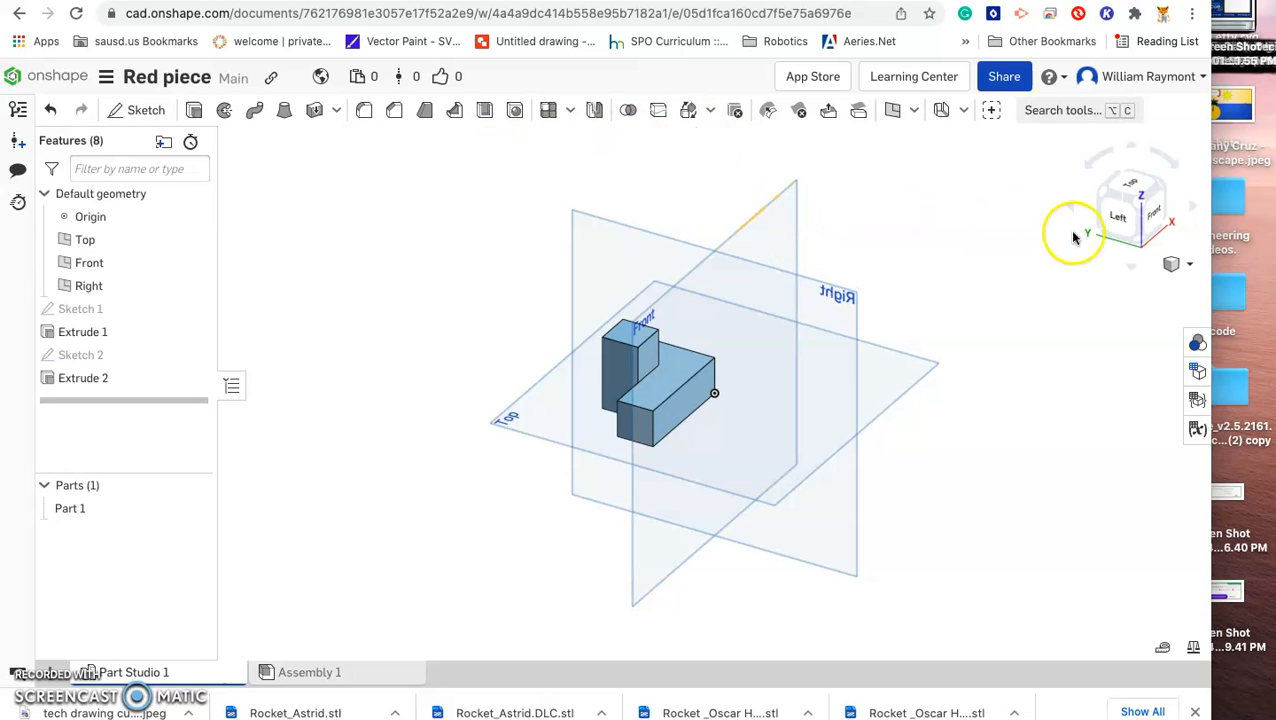
pyautogui.click(1127, 190)
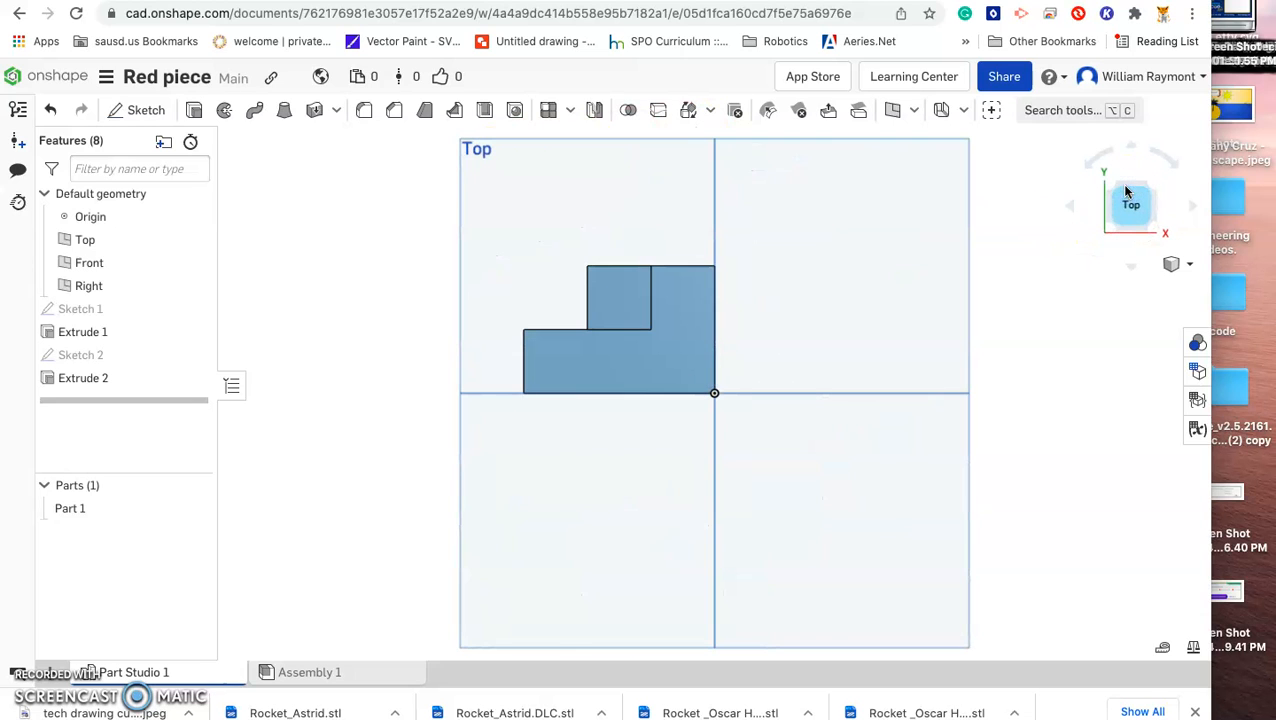
# Step: Start a 0.05 in fillet with the cube's top face, the base's left end and front faces, and the base's top edge along the notch
pyautogui.click(365, 112)
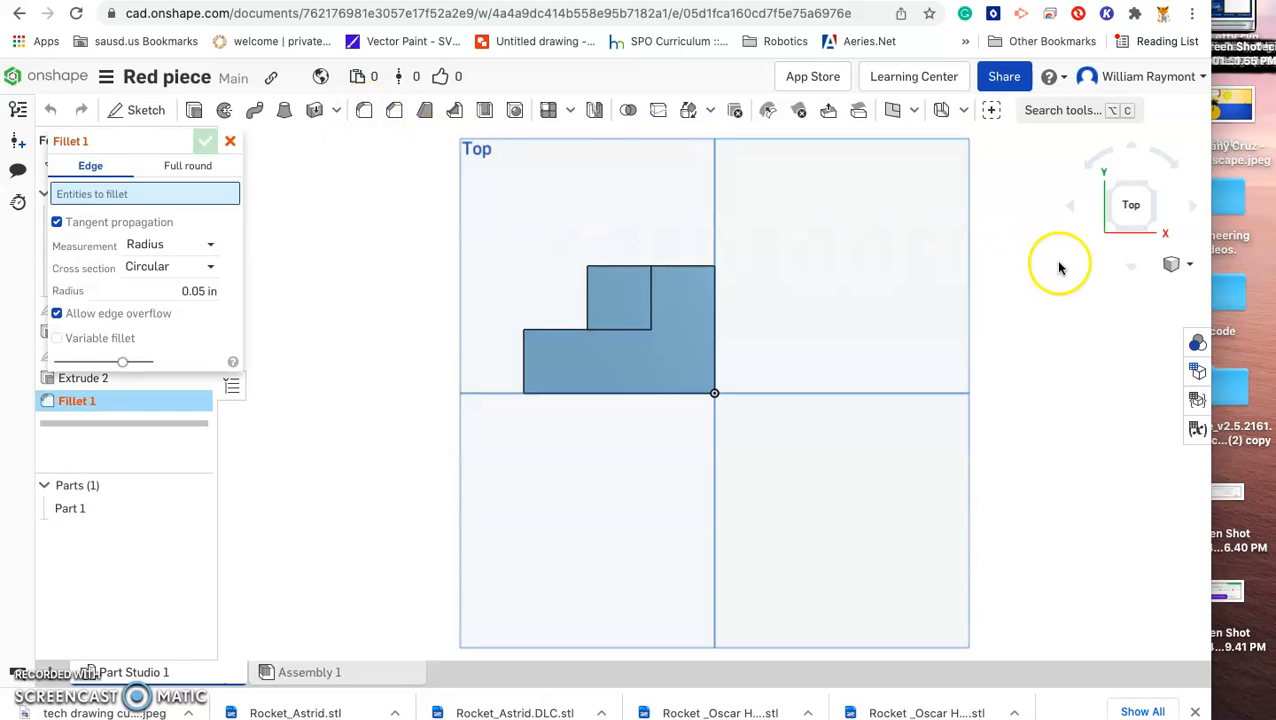
pyautogui.click(1112, 232)
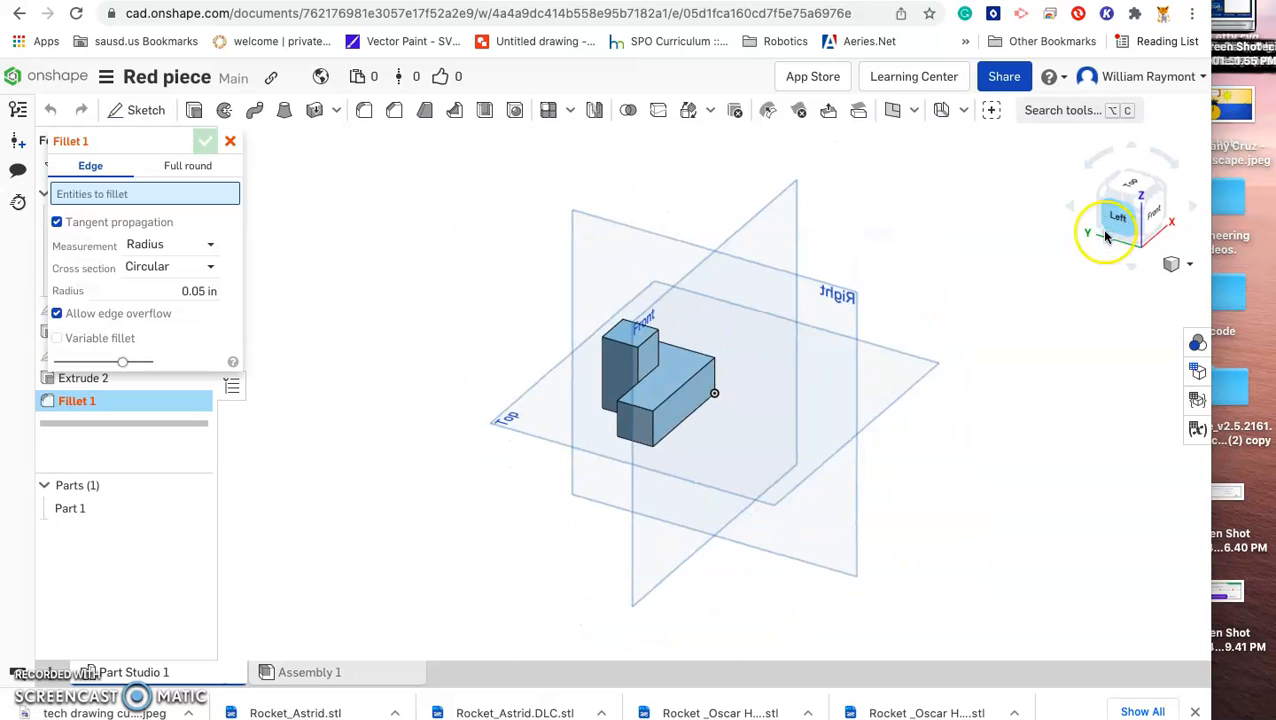
pyautogui.click(625, 337)
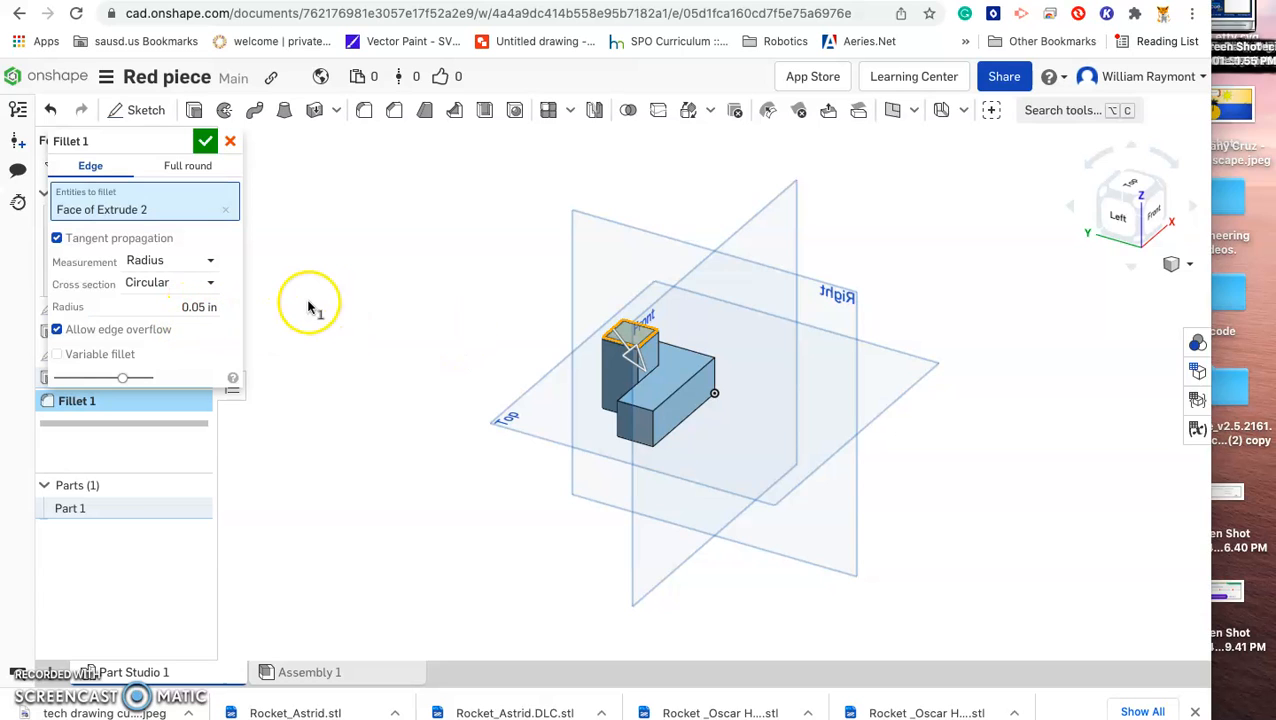
pyautogui.click(190, 311)
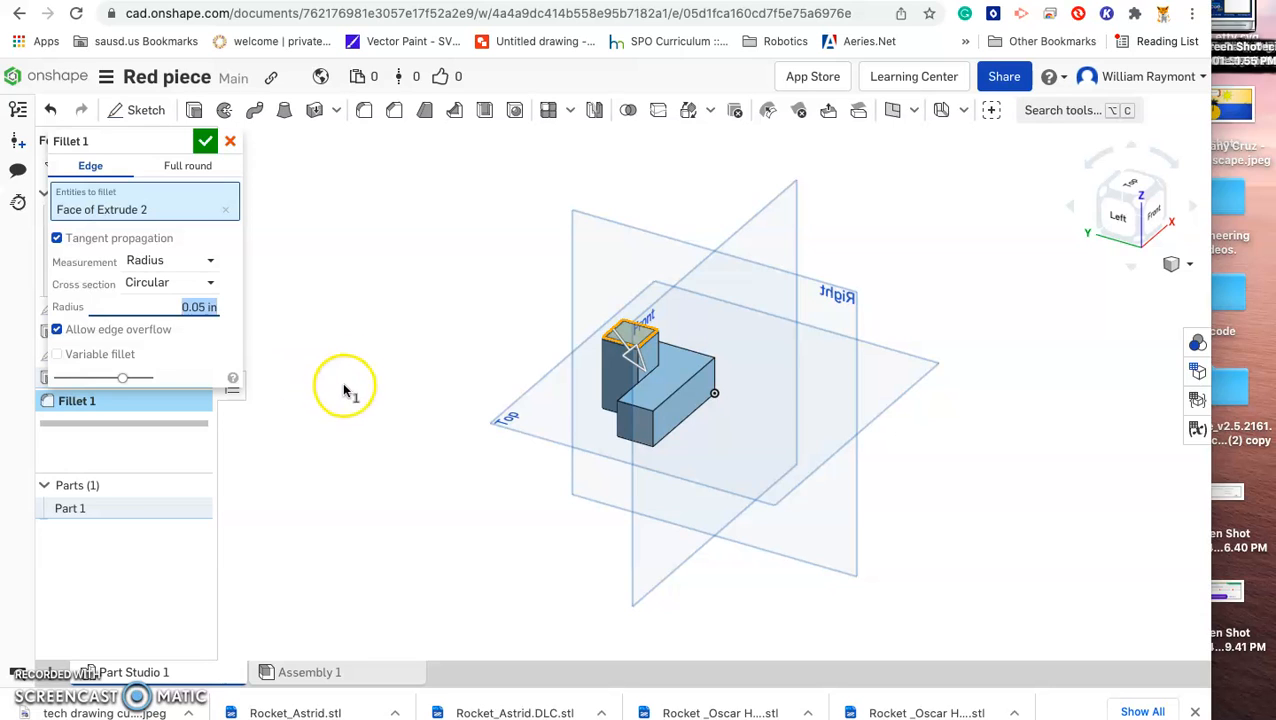
pyautogui.click(633, 421)
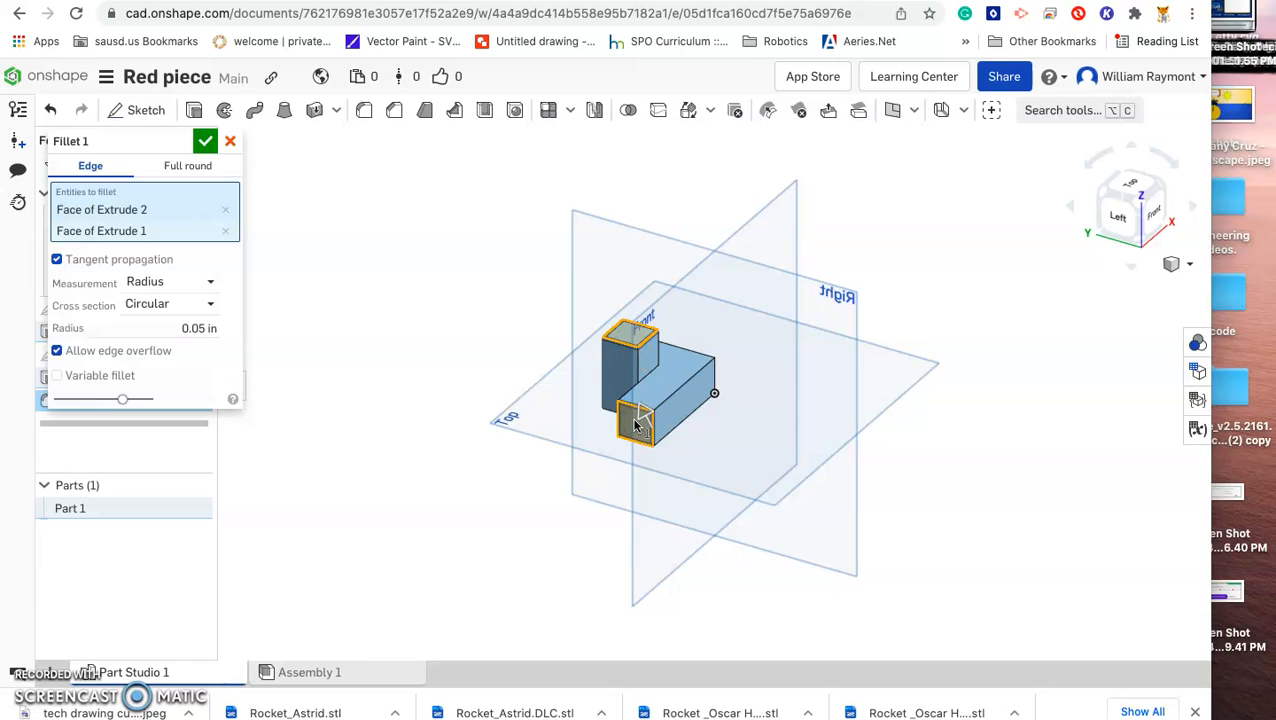
pyautogui.click(683, 408)
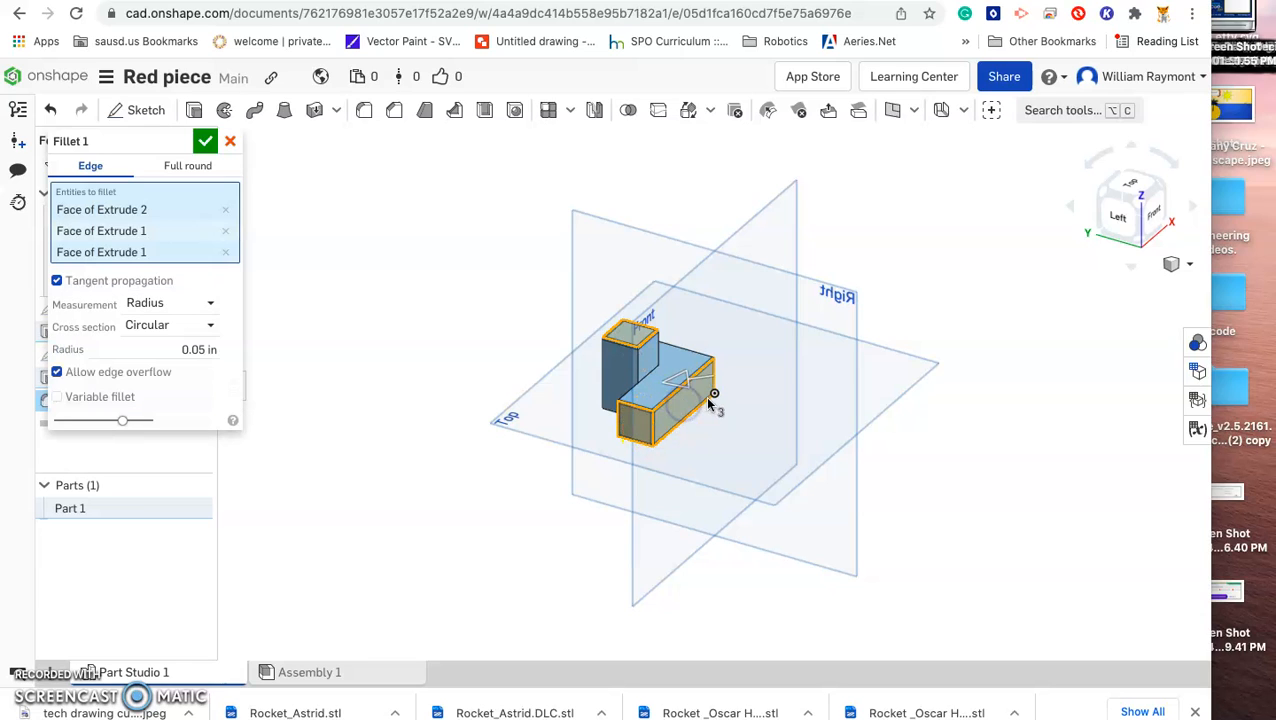
pyautogui.click(631, 393)
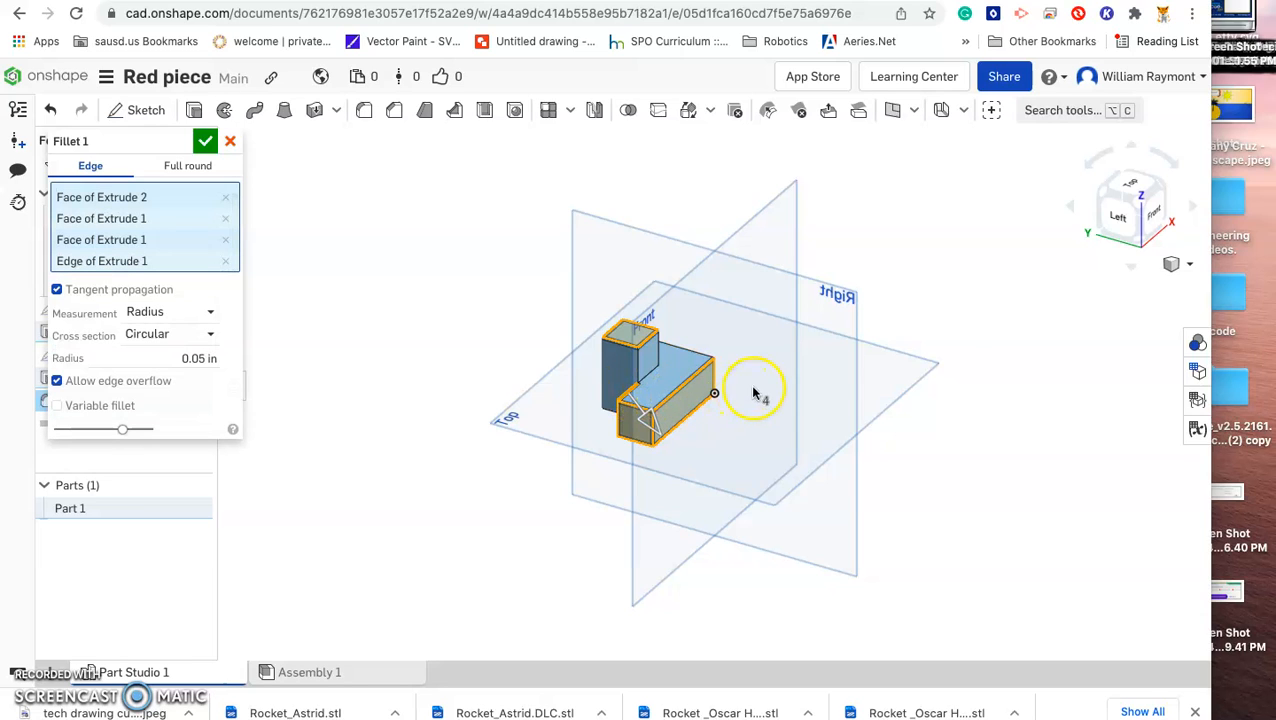
# Step: Add the cube's right side face, the base's right end face and the part's back face to the fillet selection
pyautogui.click(1073, 204)
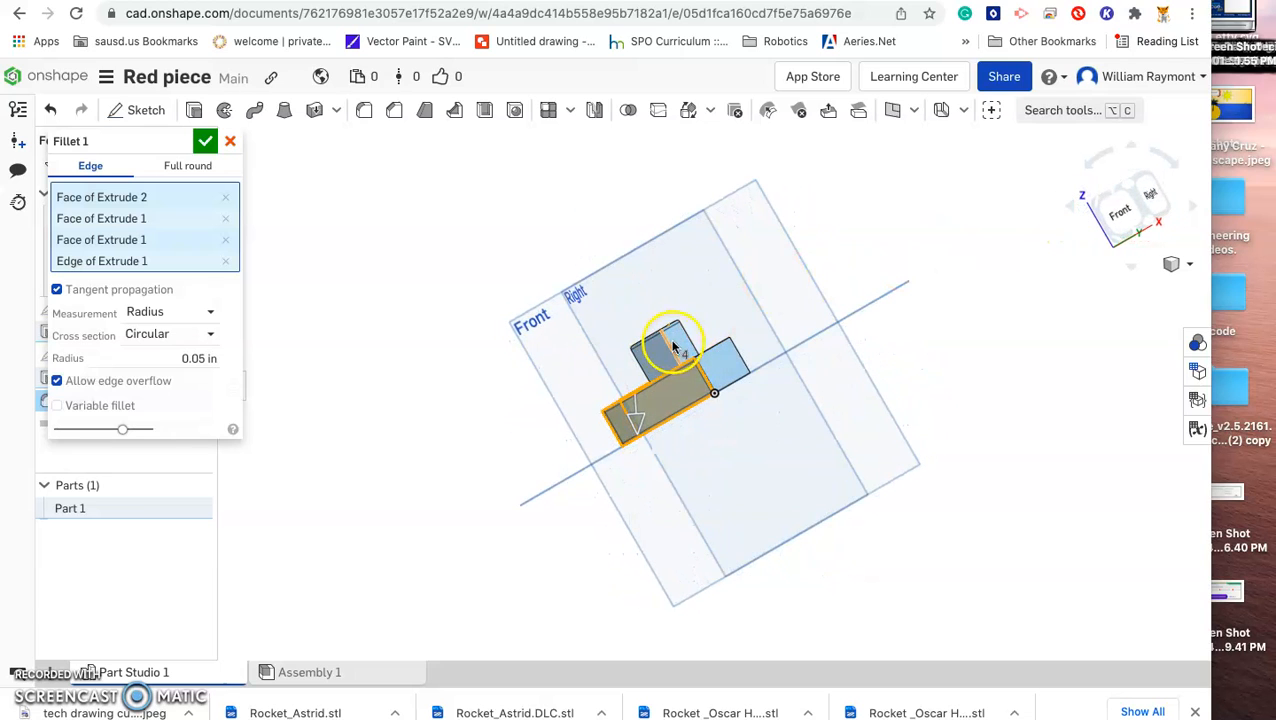
pyautogui.click(677, 343)
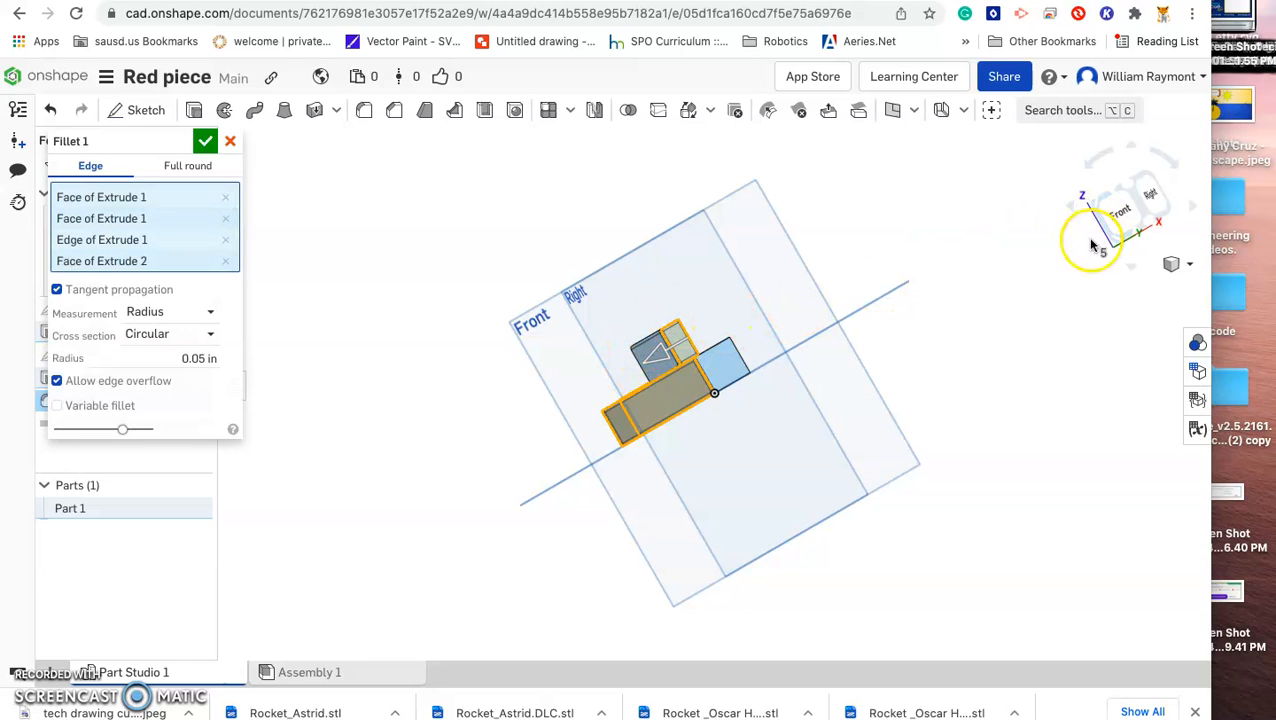
pyautogui.click(724, 368)
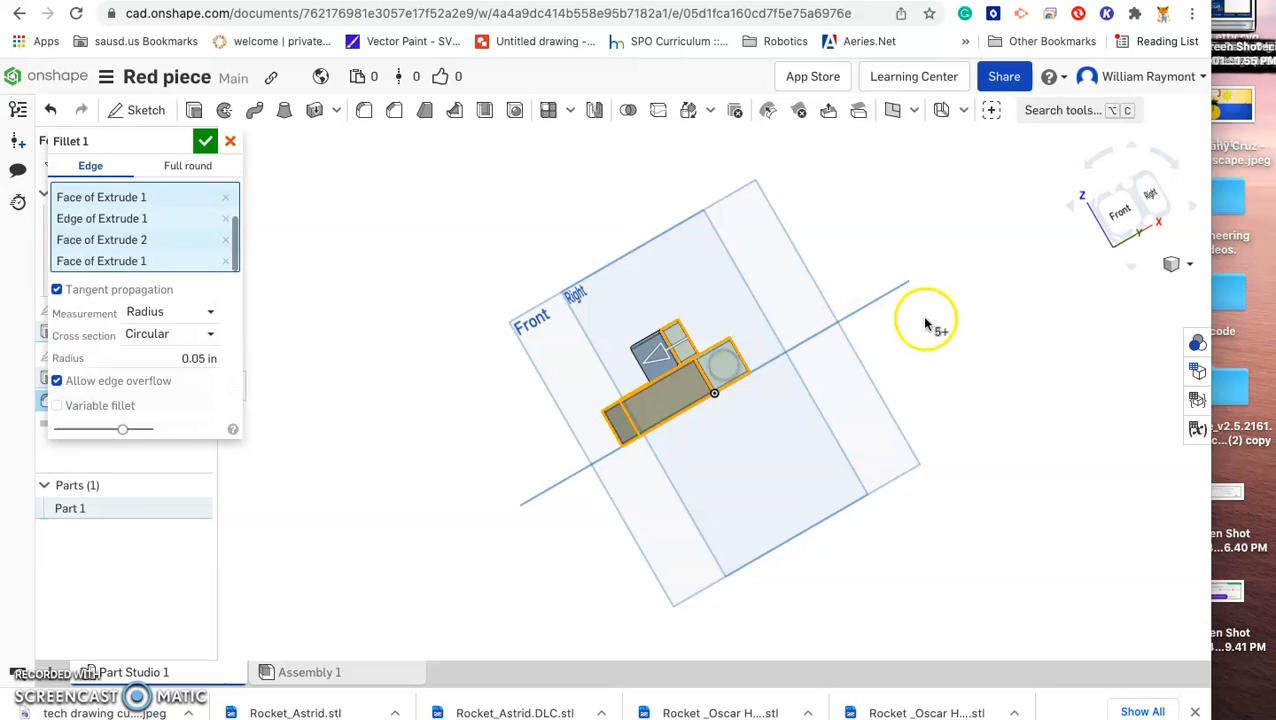
pyautogui.click(1072, 207)
pyautogui.click(1072, 207)
pyautogui.click(1072, 207)
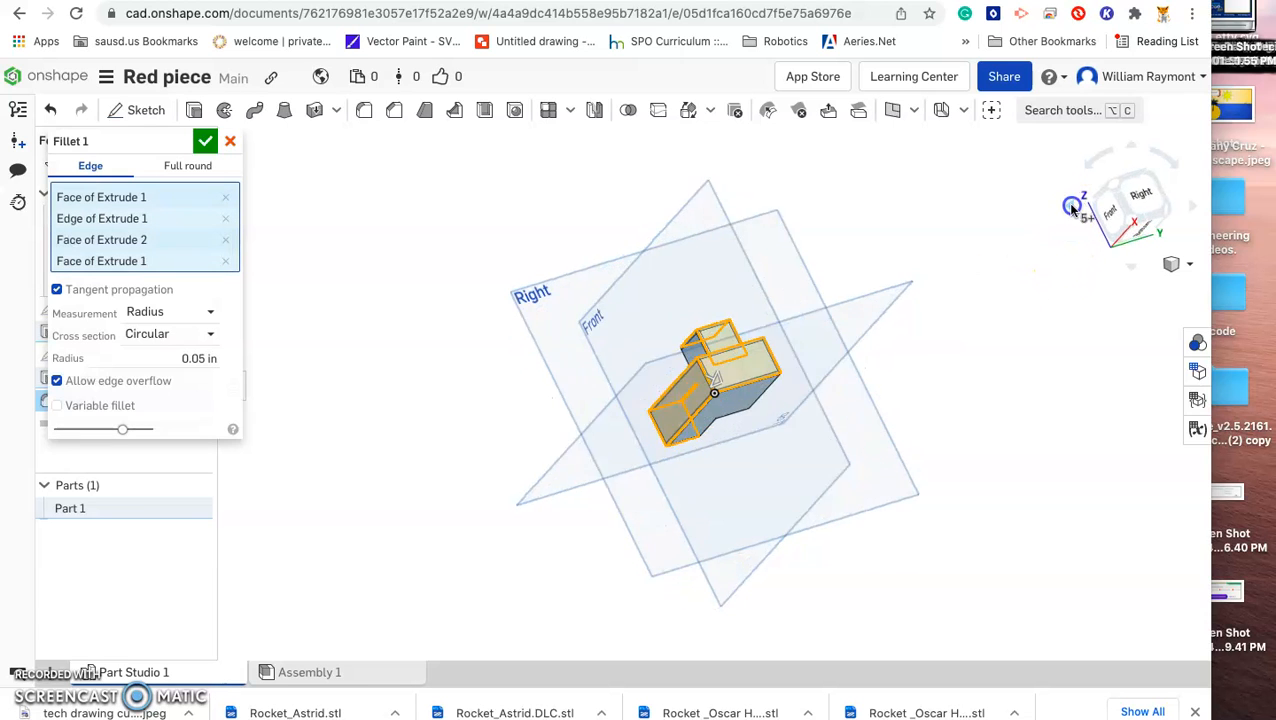
pyautogui.click(1072, 207)
pyautogui.click(1072, 207)
pyautogui.click(1072, 207)
pyautogui.click(1072, 207)
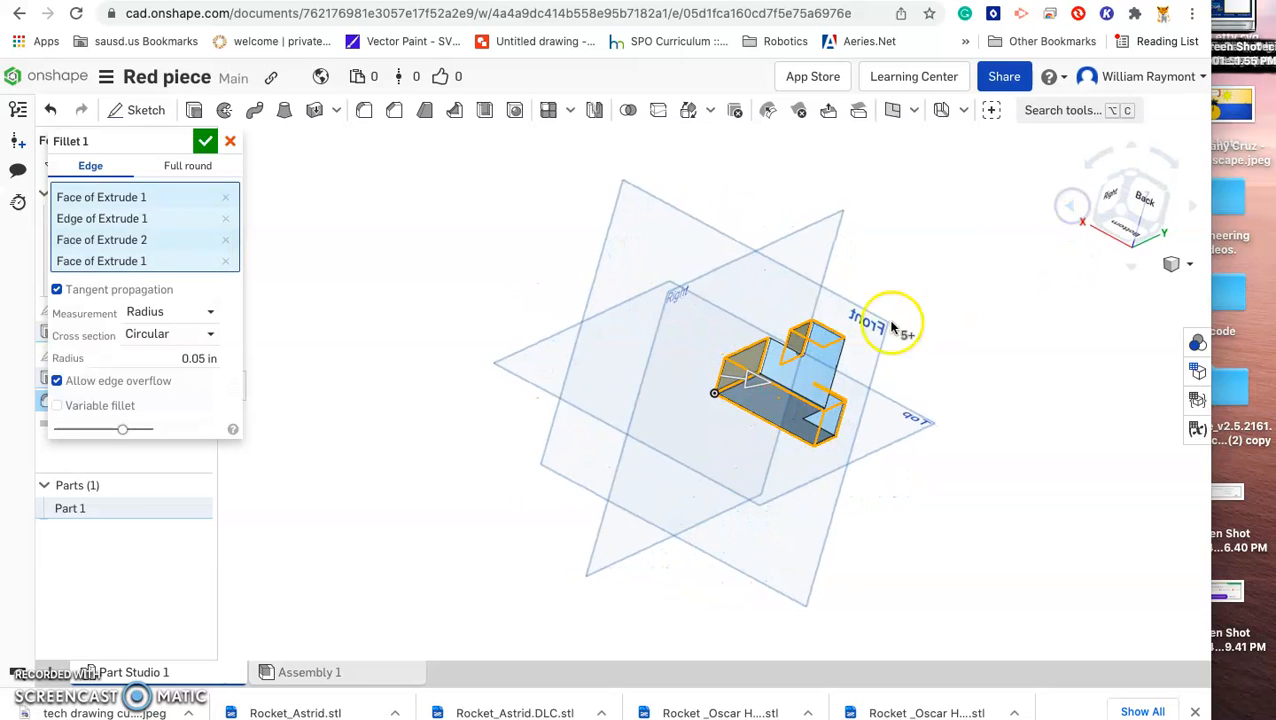
pyautogui.click(815, 368)
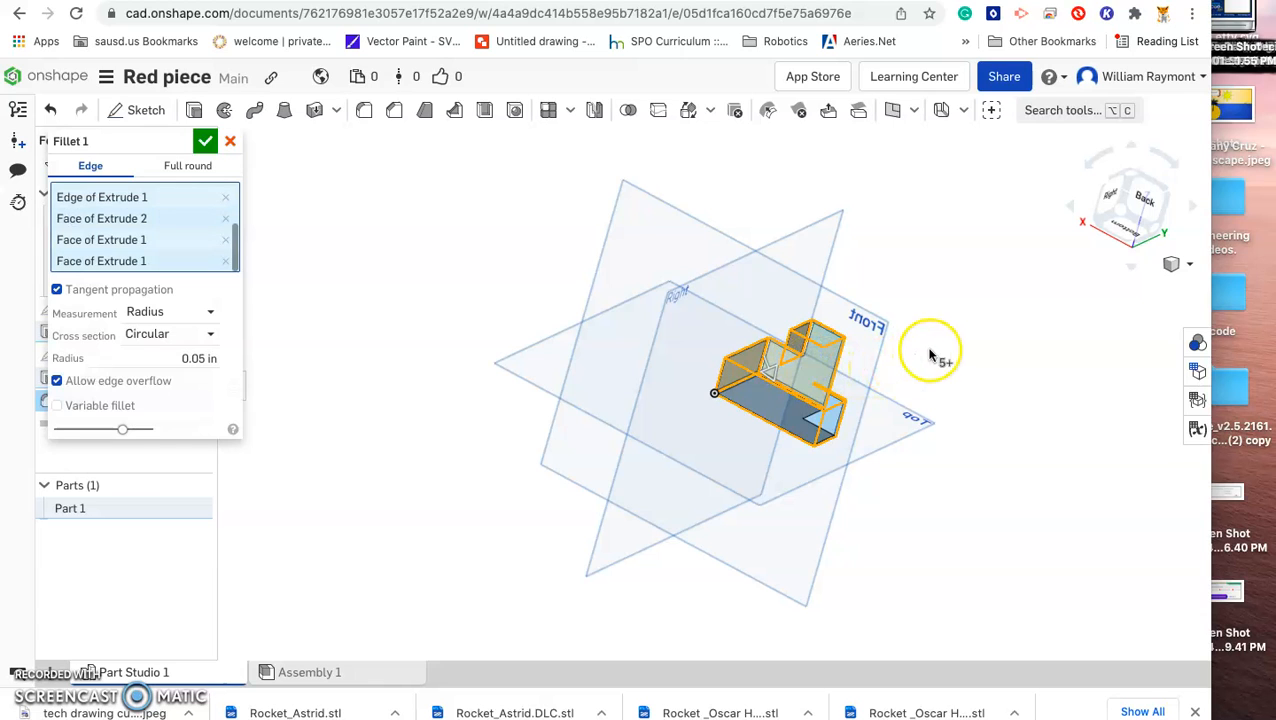
# Step: Add the cube's vertical edge beside the notch to the fillet selection
pyautogui.click(1125, 232)
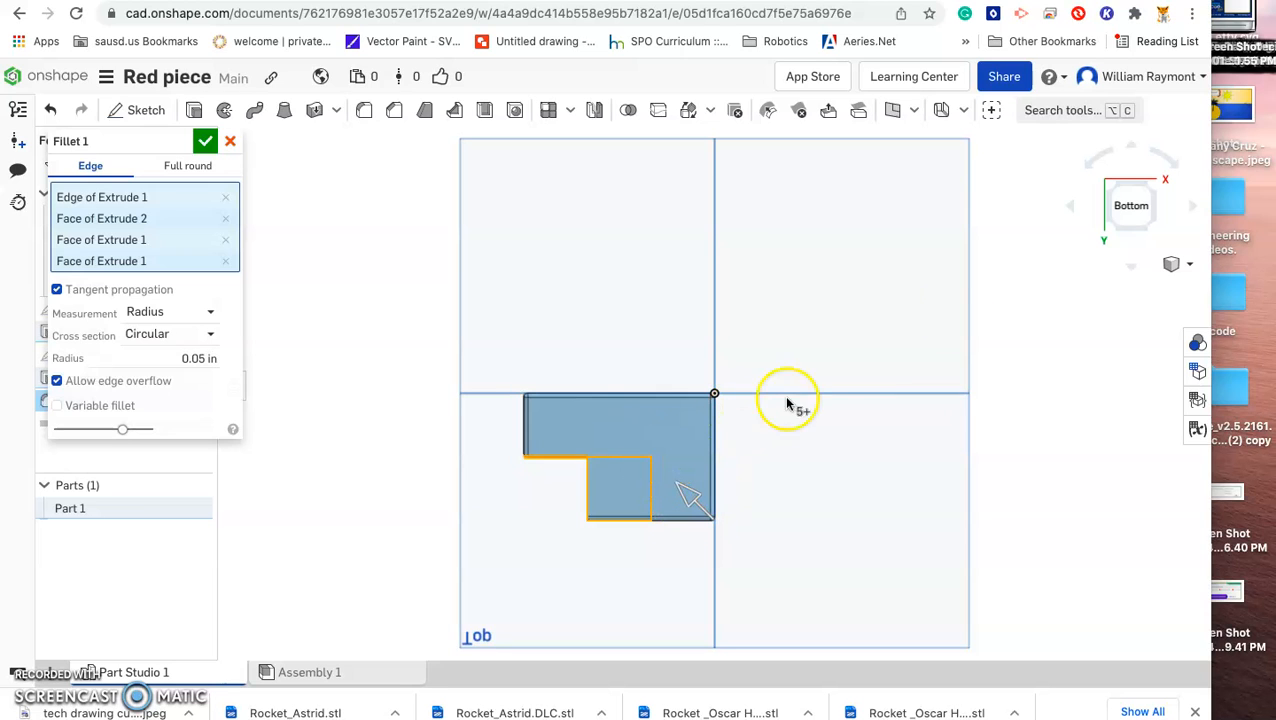
pyautogui.click(1071, 207)
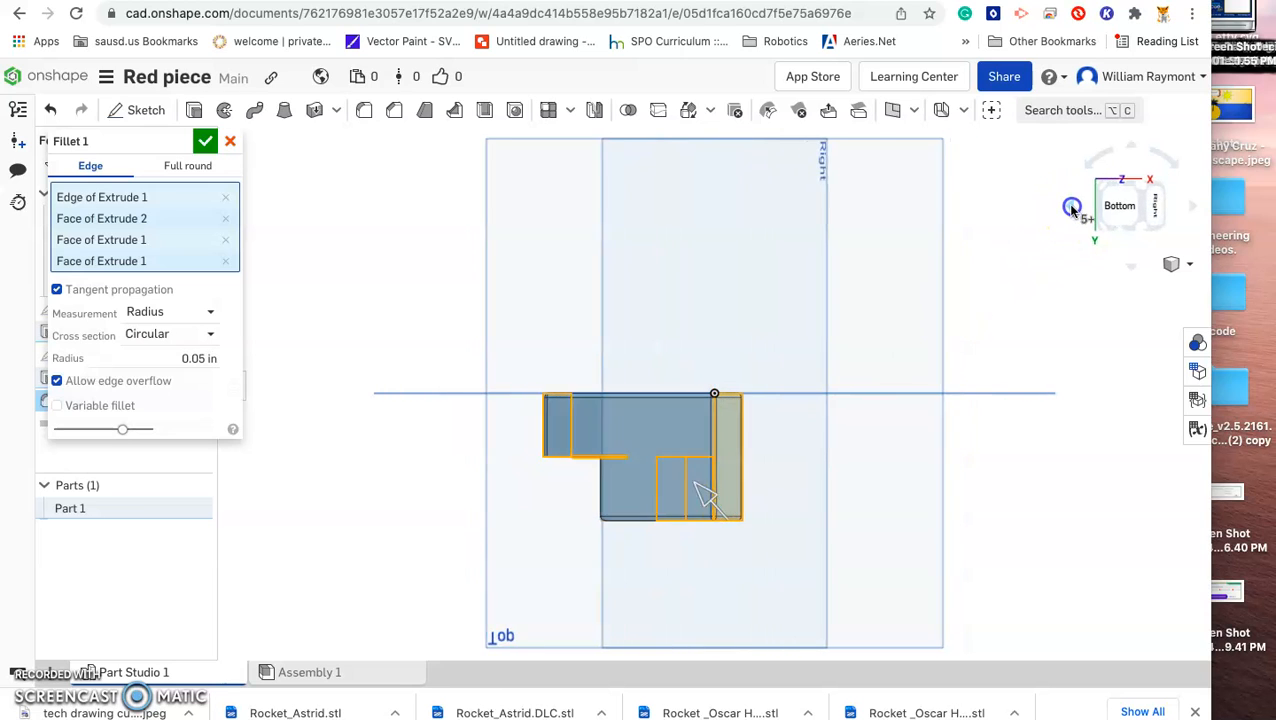
pyautogui.click(1071, 207)
pyautogui.click(1071, 207)
pyautogui.click(1071, 207)
pyautogui.click(1071, 207)
pyautogui.click(1071, 207)
pyautogui.click(1071, 207)
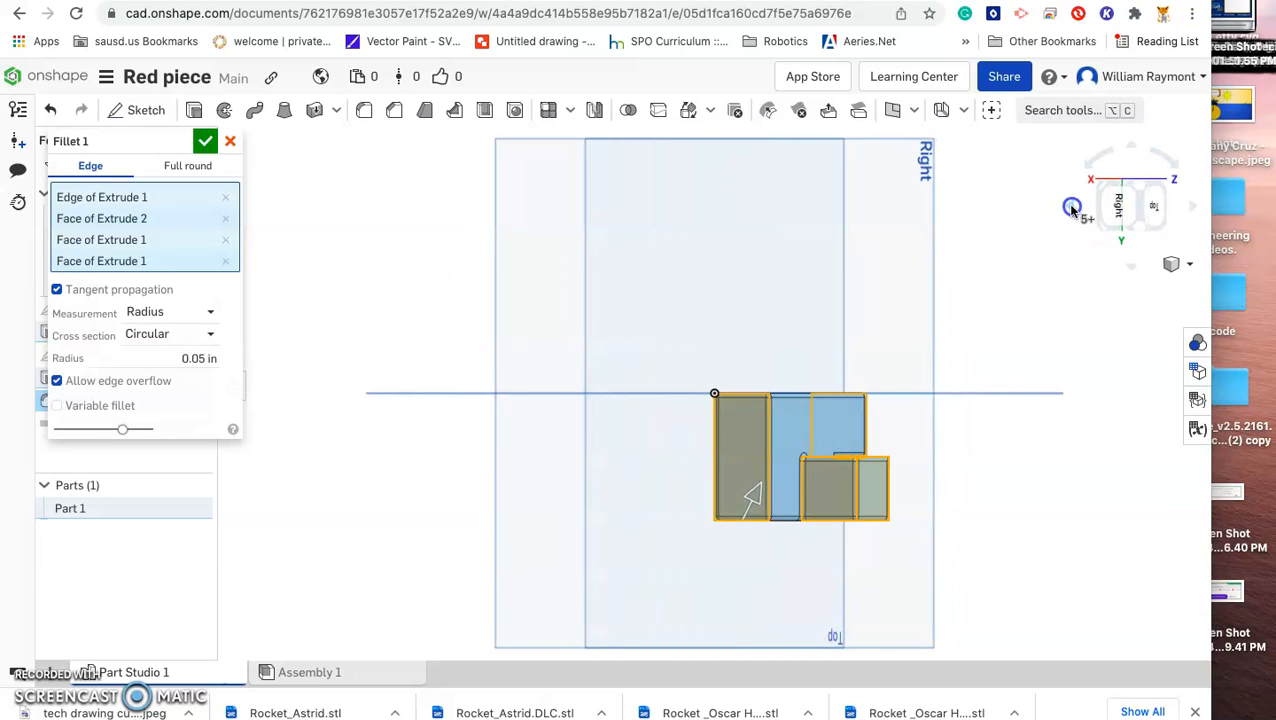
pyautogui.click(1071, 207)
pyautogui.click(1071, 207)
pyautogui.click(1071, 207)
pyautogui.click(1071, 207)
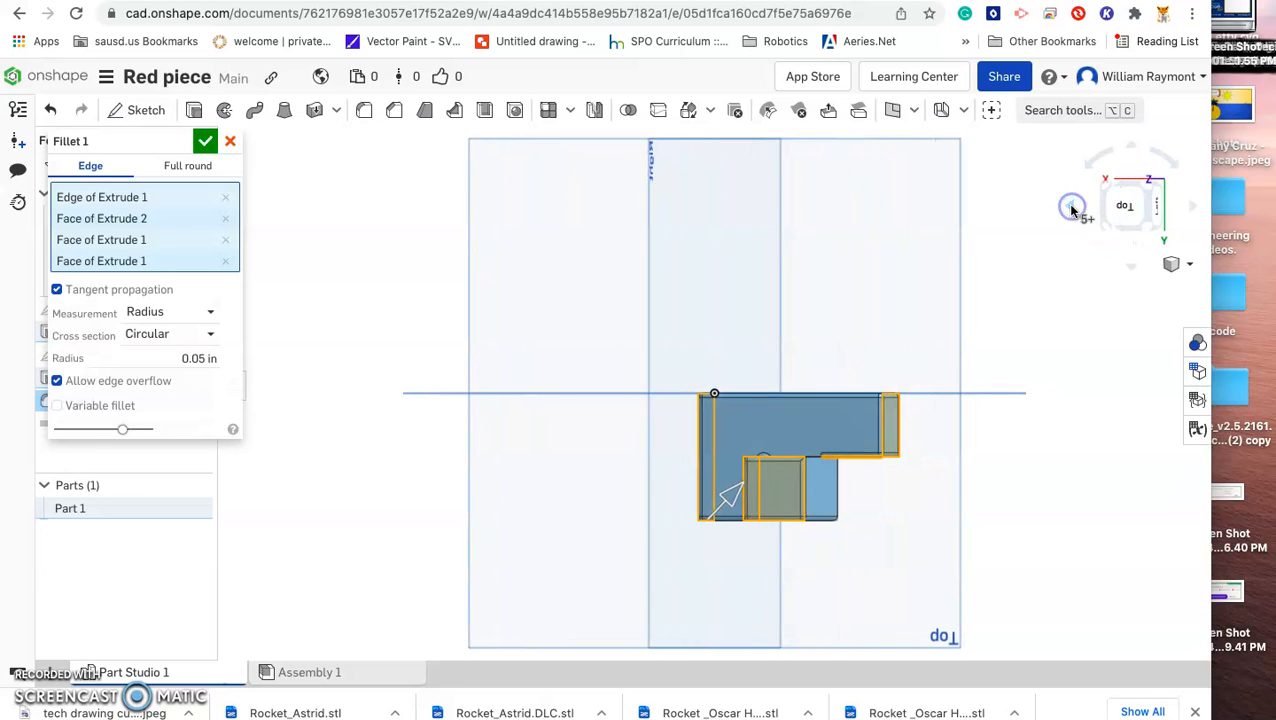
pyautogui.click(1071, 207)
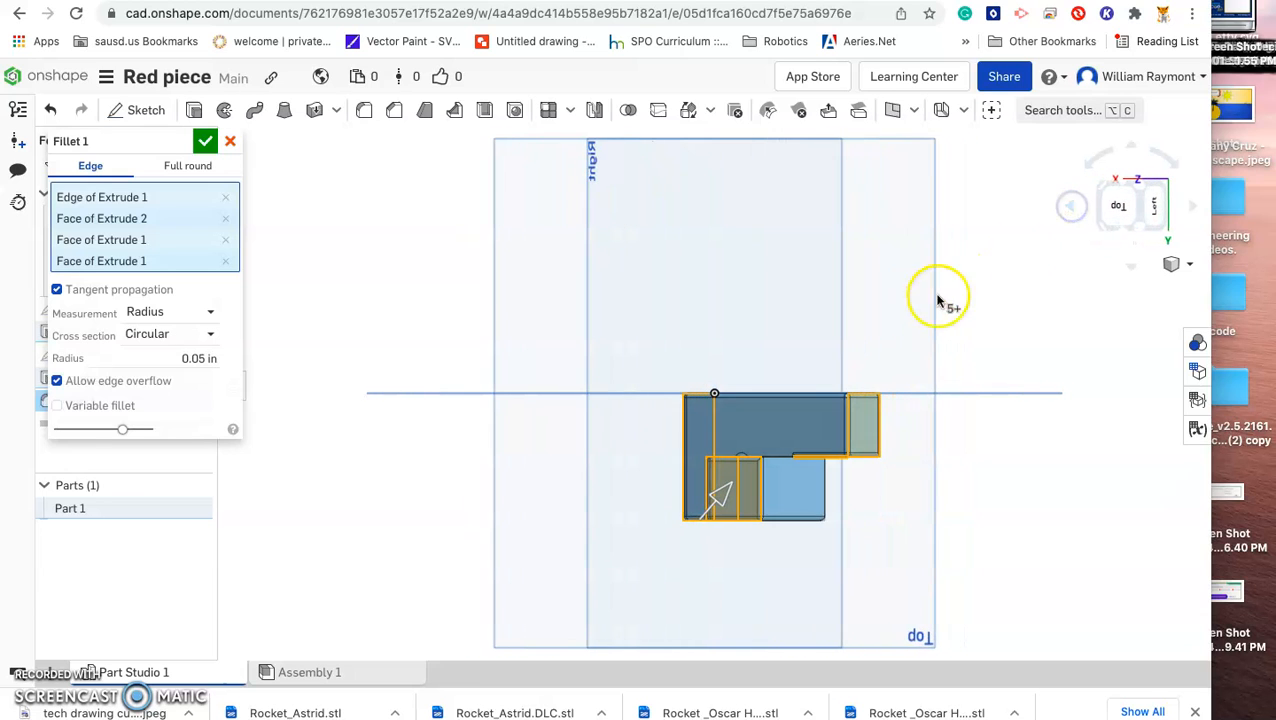
pyautogui.click(775, 462)
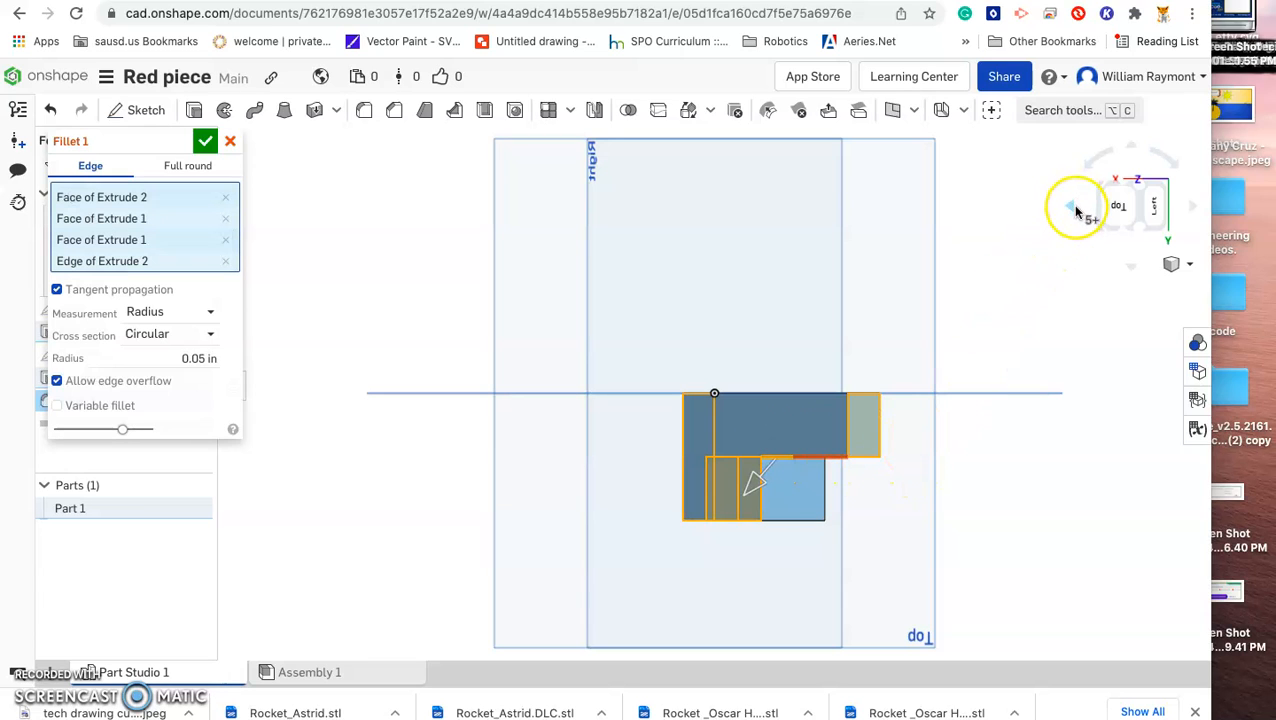
# Step: Add the two bottom edges that border the notch to the fillet selection
pyautogui.click(1143, 231)
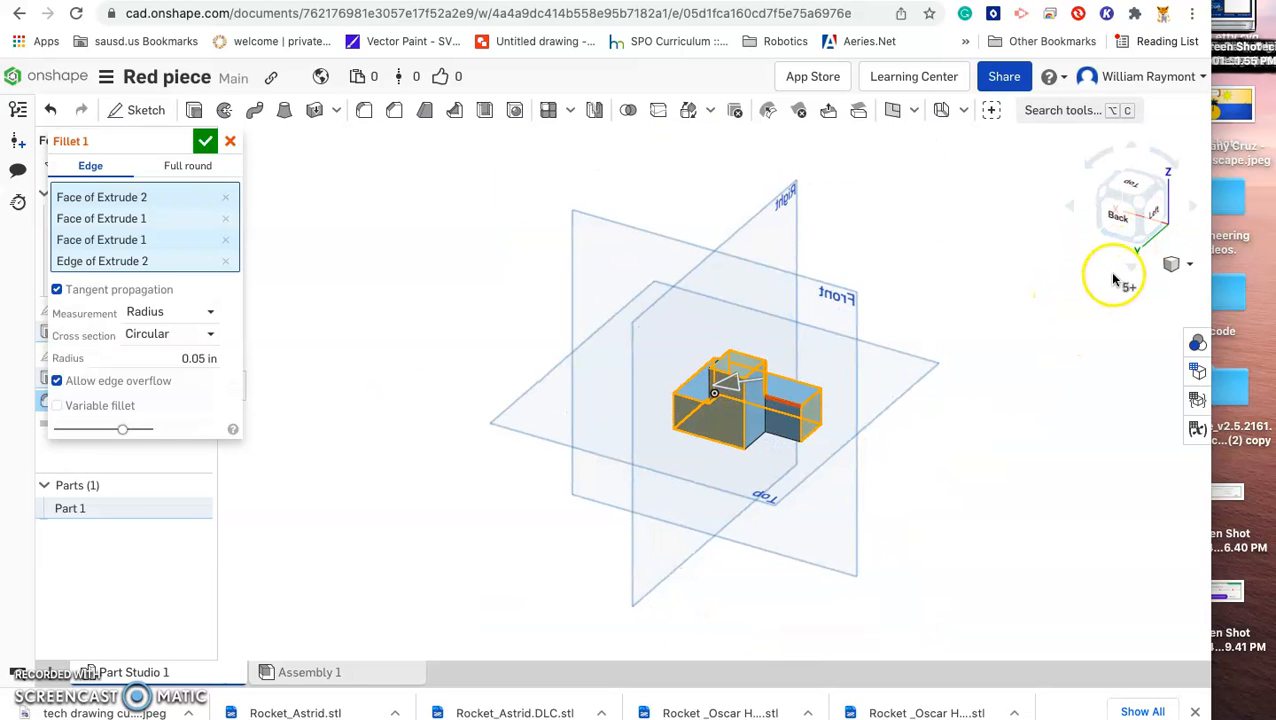
pyautogui.click(1139, 237)
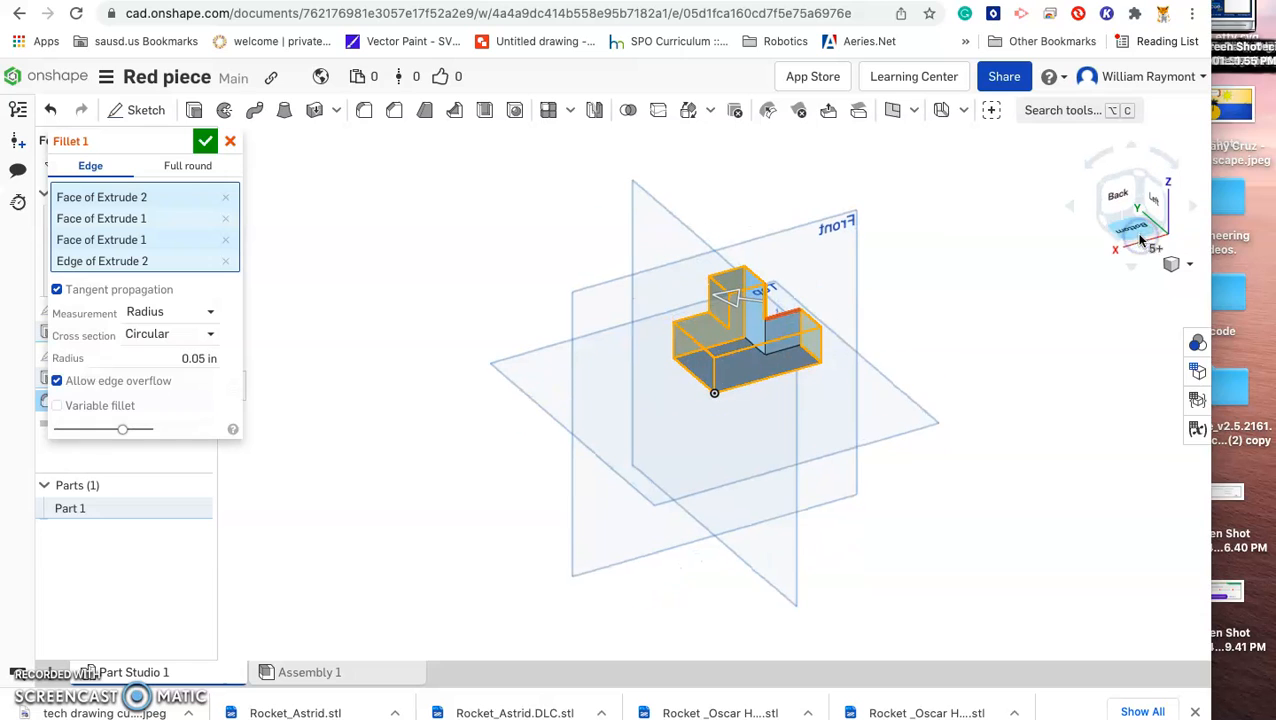
pyautogui.click(757, 354)
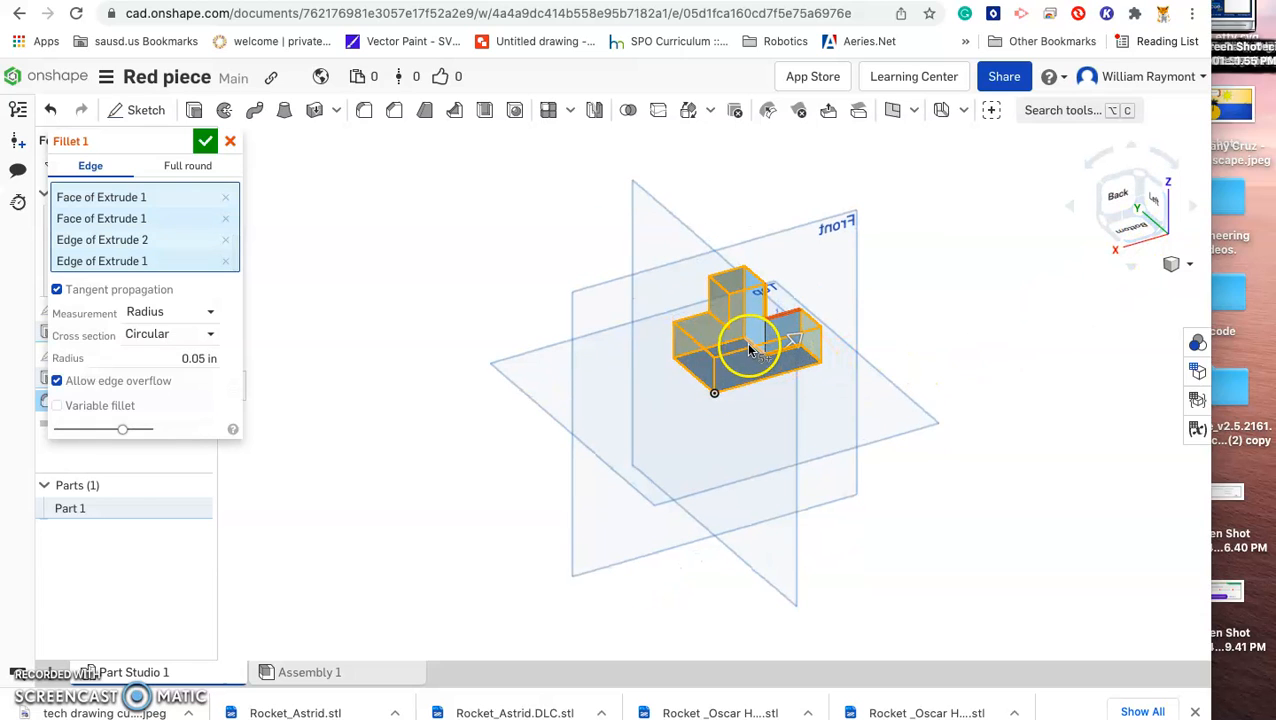
pyautogui.click(747, 342)
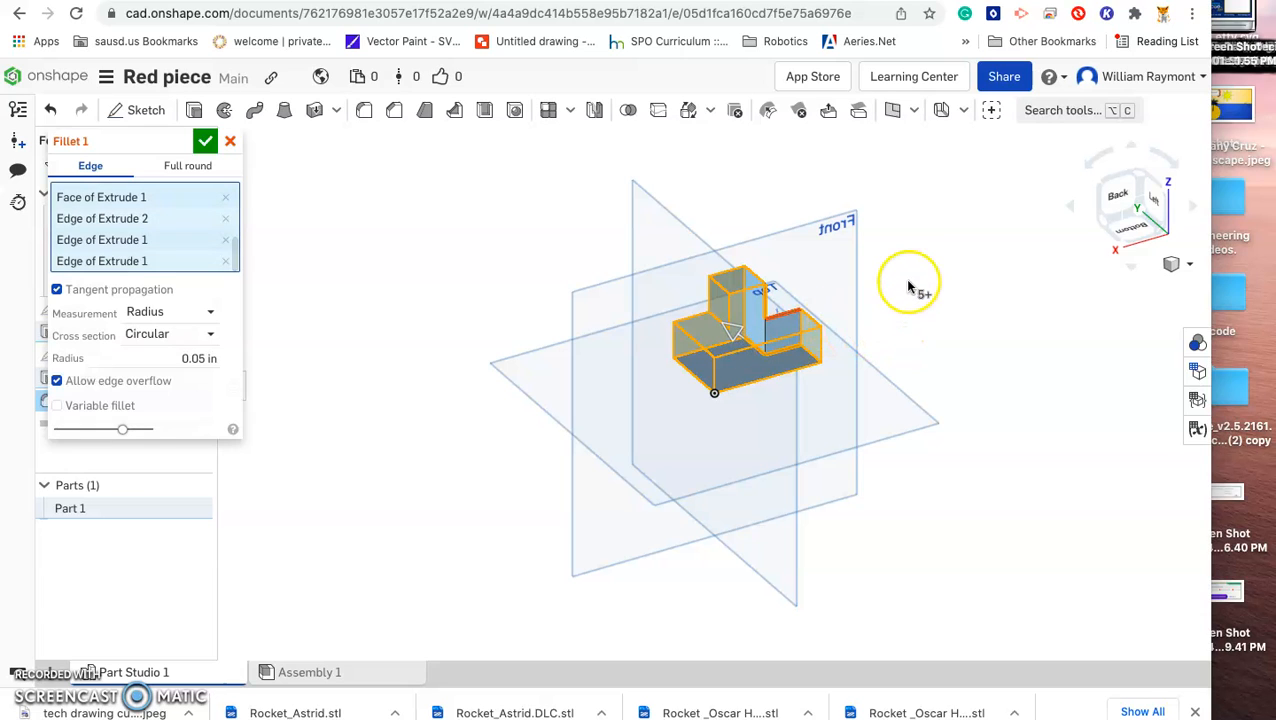
# Step: Try adding another base edge along the notch, remove it from the selection, and accept the 0.05 in fillet
pyautogui.click(1070, 210)
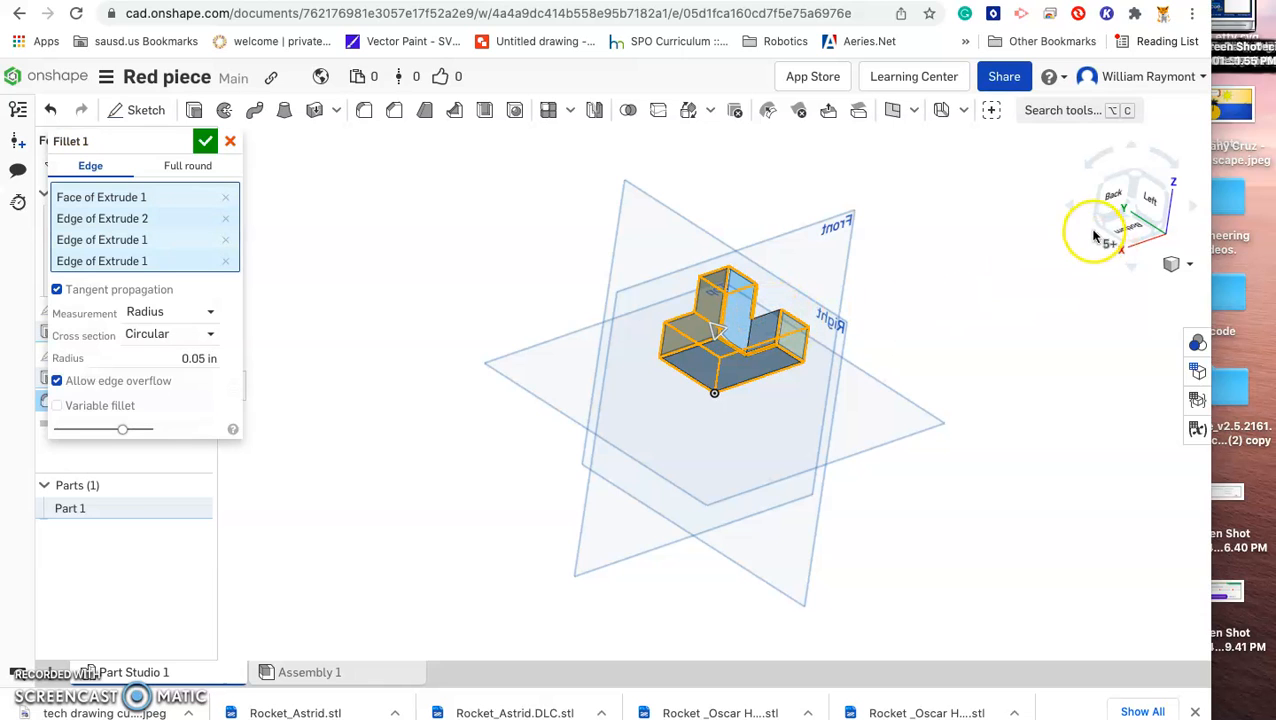
pyautogui.click(1135, 178)
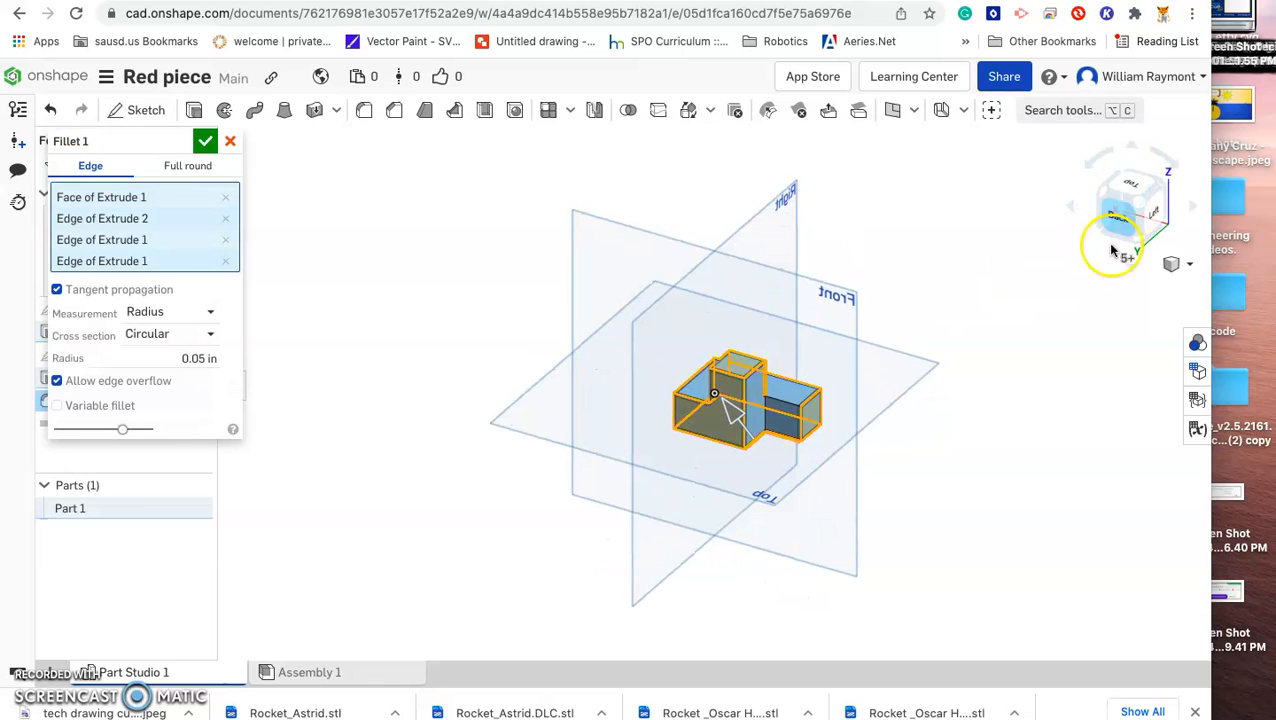
pyautogui.click(782, 405)
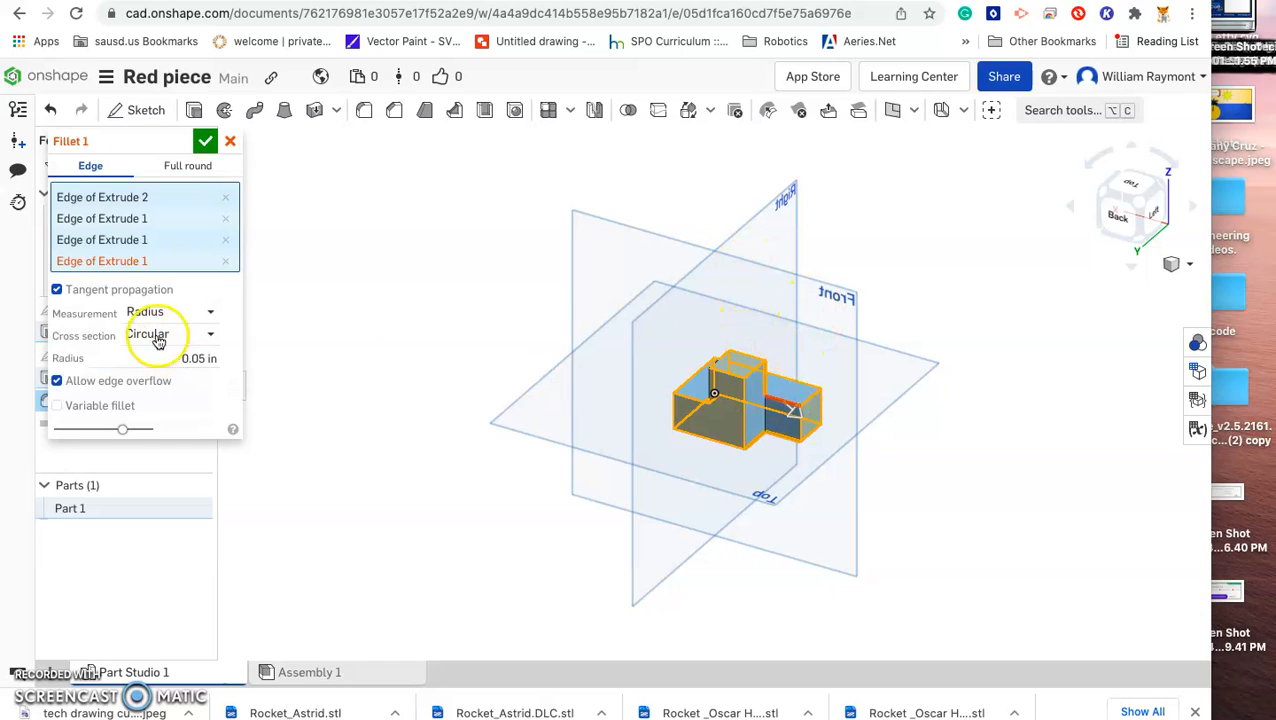
pyautogui.click(225, 262)
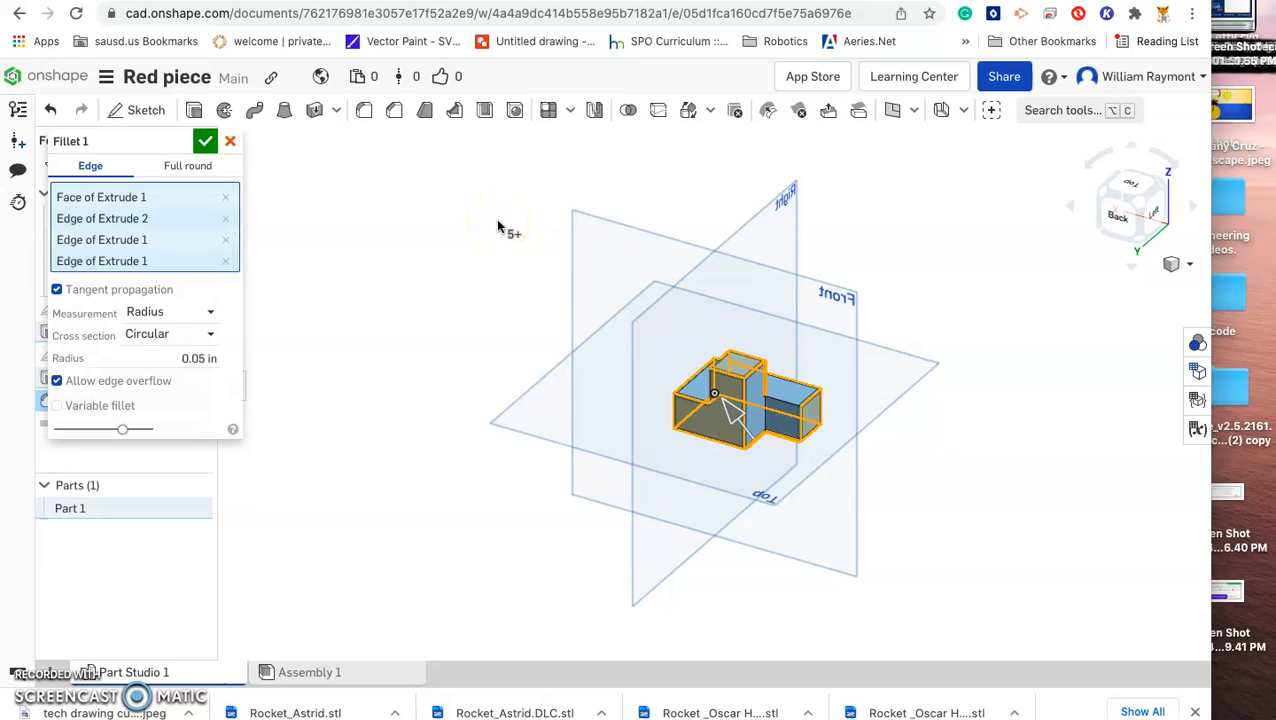
pyautogui.click(205, 144)
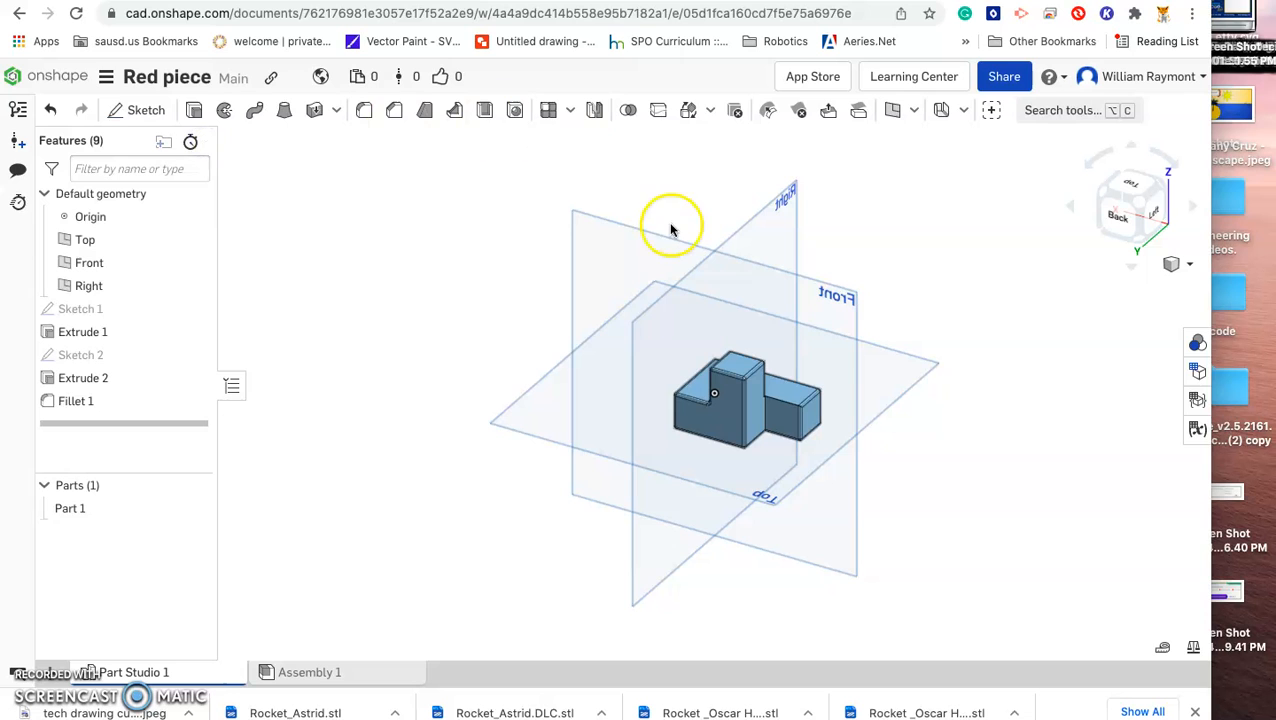
# Step: Inspect the filleted part from all around to check which edges are rounded
pyautogui.click(1072, 208)
pyautogui.click(1072, 208)
pyautogui.click(1072, 208)
pyautogui.click(1072, 208)
pyautogui.click(1072, 208)
pyautogui.click(1072, 208)
pyautogui.click(1072, 208)
pyautogui.click(1072, 208)
pyautogui.click(1072, 208)
pyautogui.click(1072, 208)
pyautogui.click(1072, 208)
pyautogui.click(1072, 208)
pyautogui.click(1072, 208)
pyautogui.click(1072, 208)
pyautogui.click(1072, 208)
pyautogui.click(1072, 208)
pyautogui.click(1072, 208)
pyautogui.click(1072, 208)
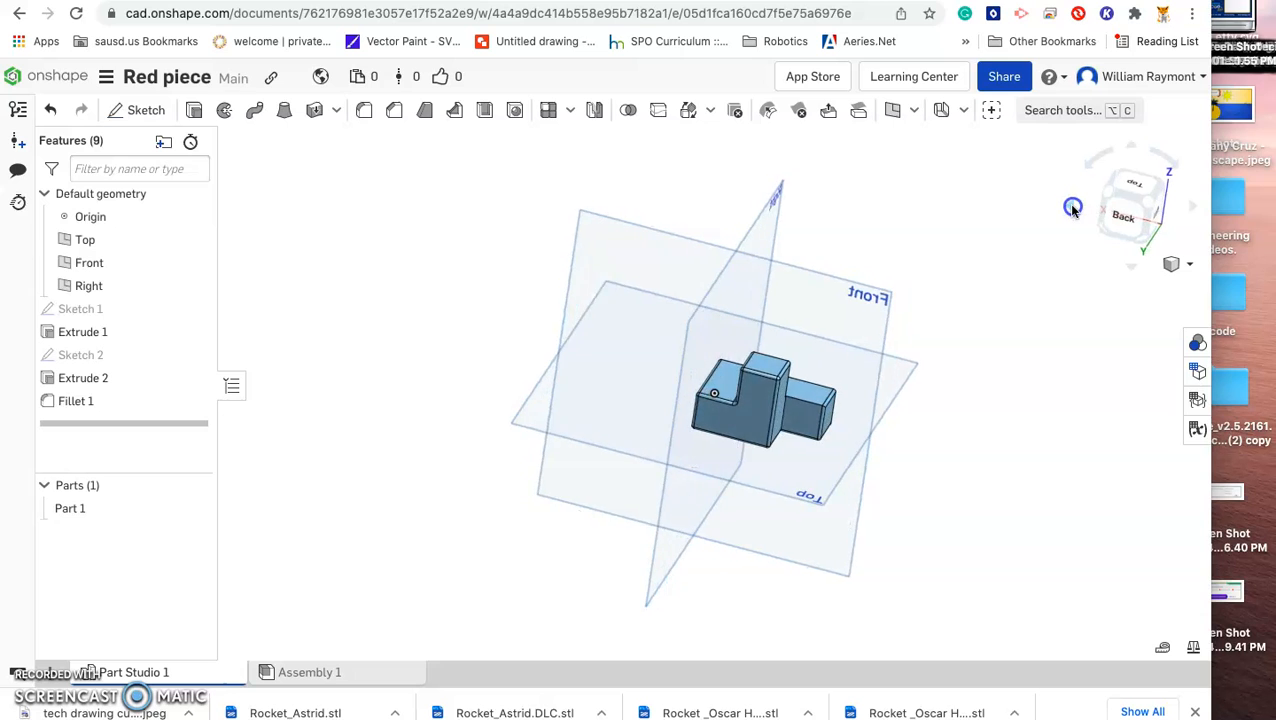
pyautogui.click(1072, 208)
pyautogui.click(737, 380)
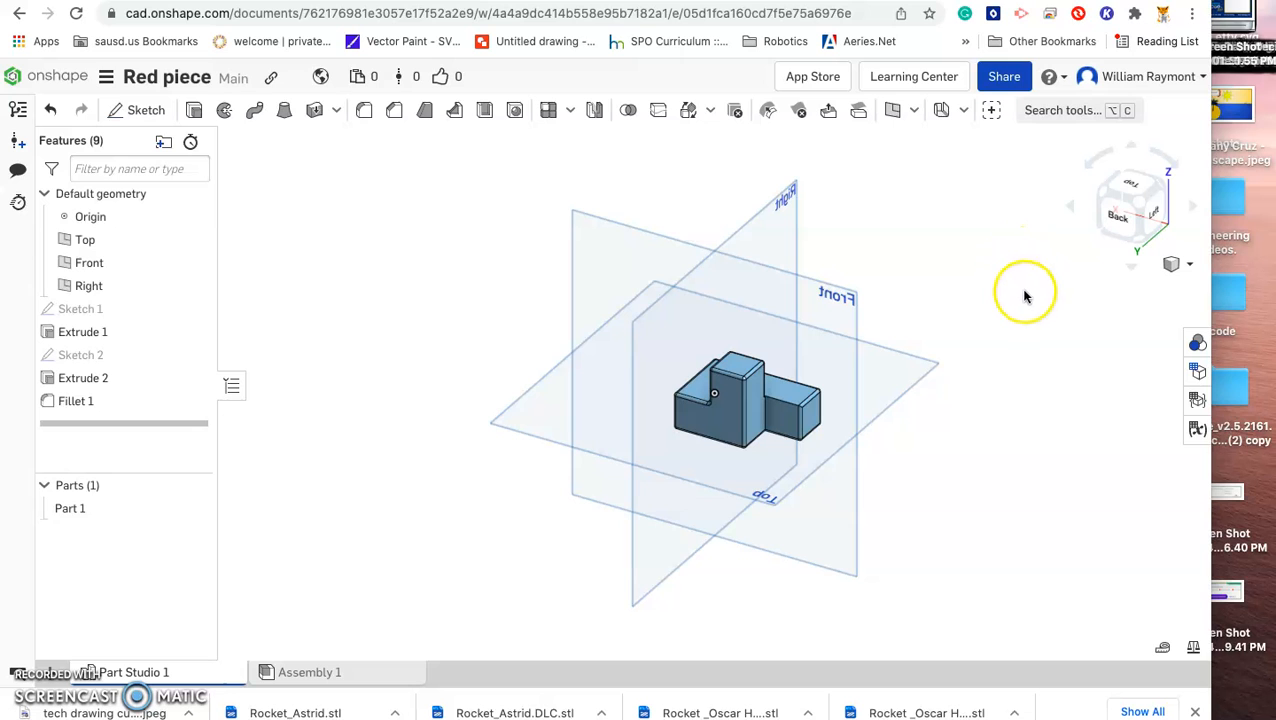
# Step: Examine the filleted part's front view and turn it around to its back view
pyautogui.click(1068, 209)
pyautogui.click(1068, 209)
pyautogui.click(1068, 209)
pyautogui.click(1068, 209)
pyautogui.click(1068, 209)
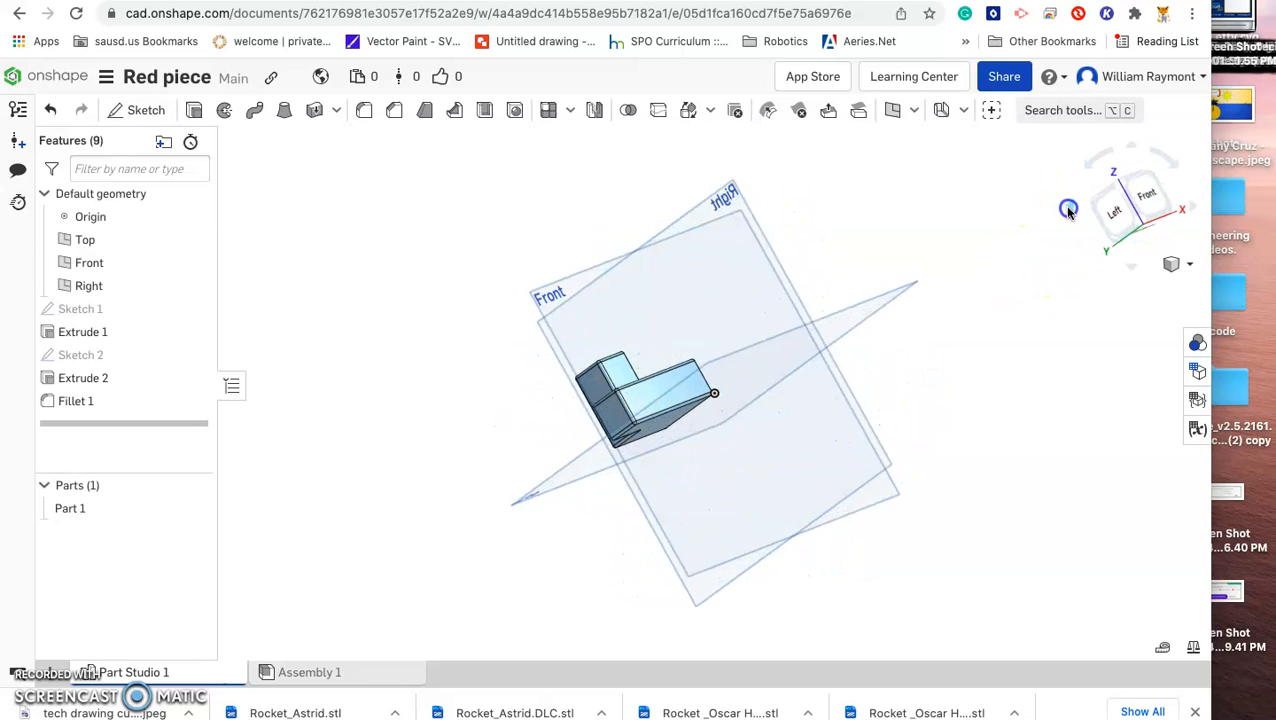
pyautogui.click(1150, 196)
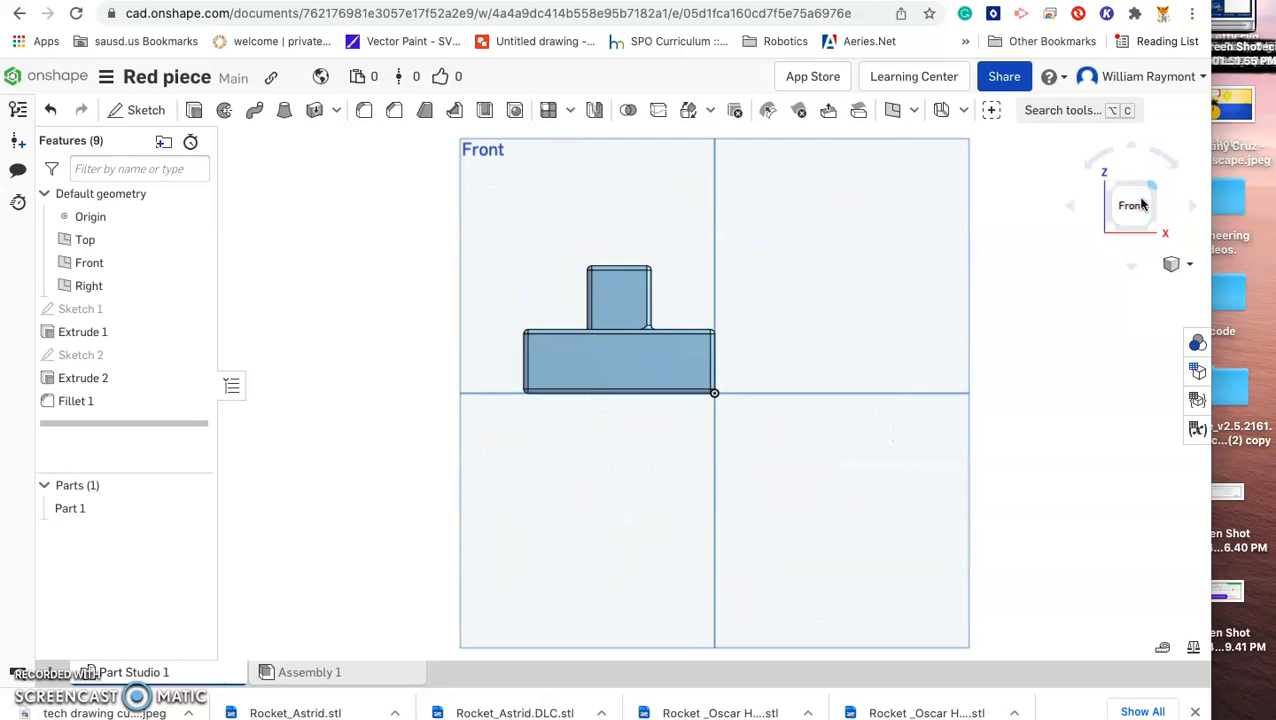
pyautogui.click(1193, 205)
pyautogui.click(1193, 205)
pyautogui.click(1193, 205)
pyautogui.click(1193, 205)
pyautogui.click(1193, 205)
pyautogui.click(1193, 205)
pyautogui.click(1193, 205)
pyautogui.click(1193, 205)
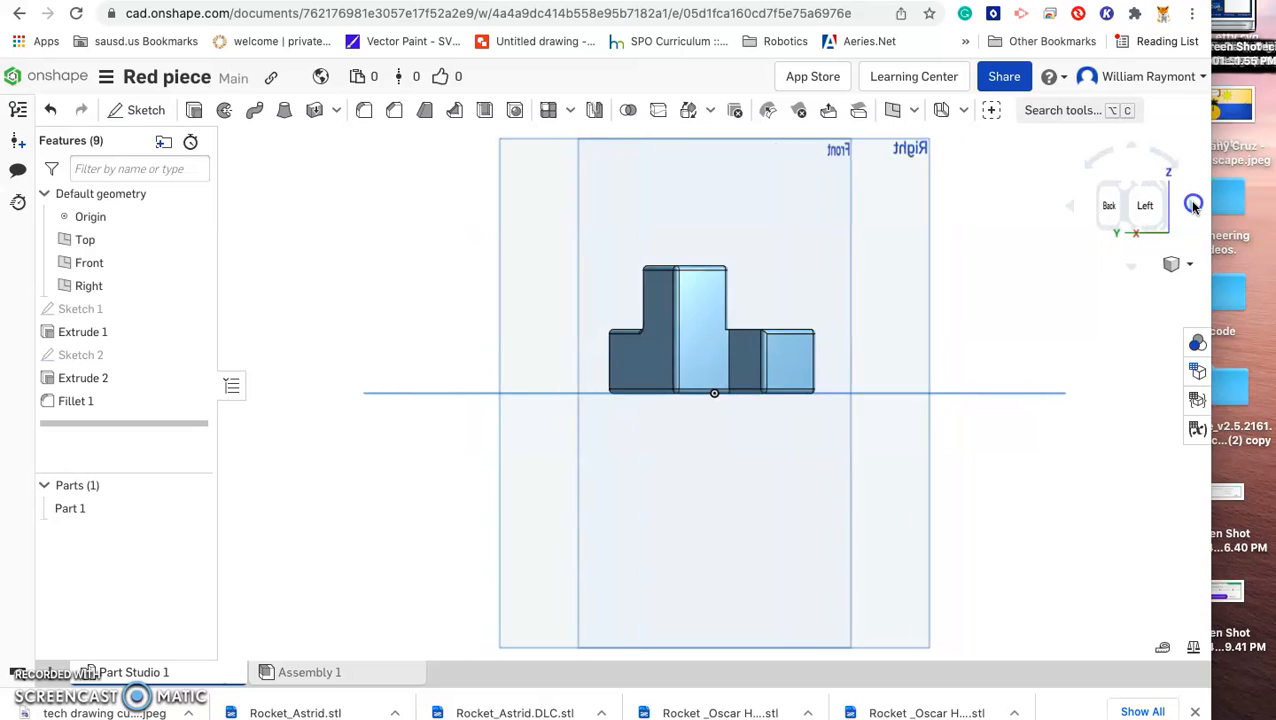
pyautogui.click(1193, 205)
pyautogui.click(1193, 205)
pyautogui.click(416, 512)
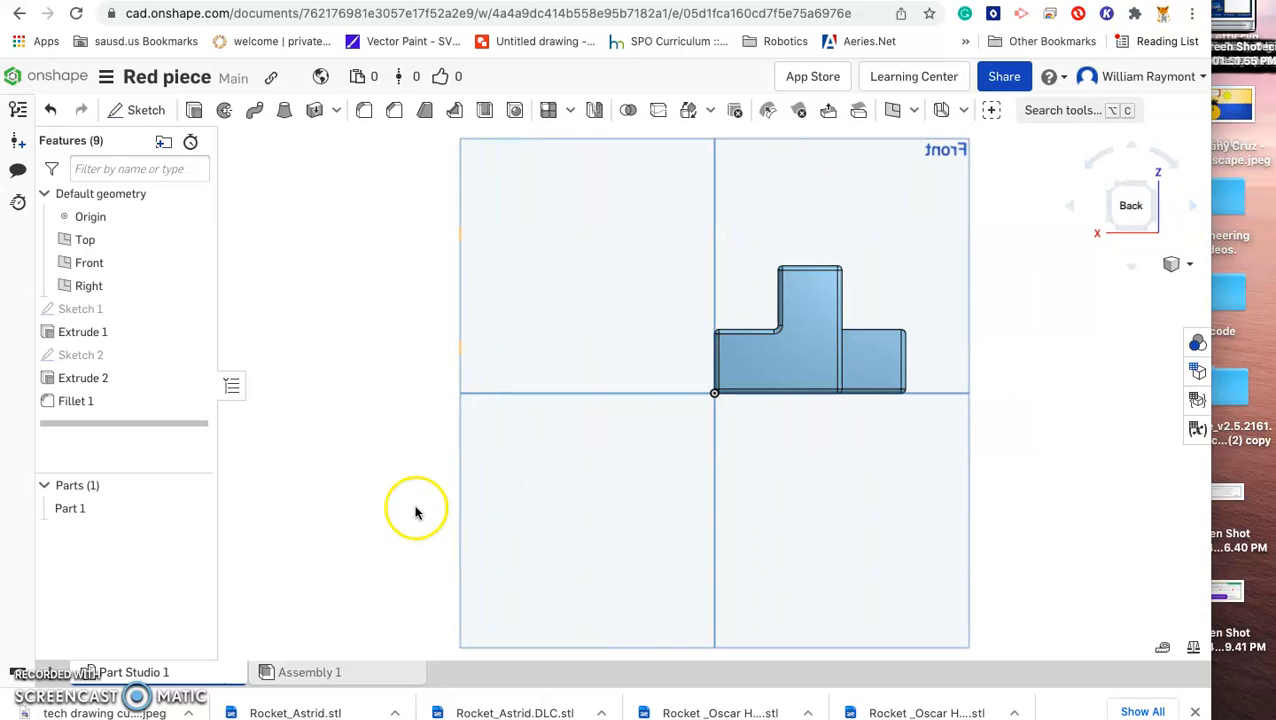